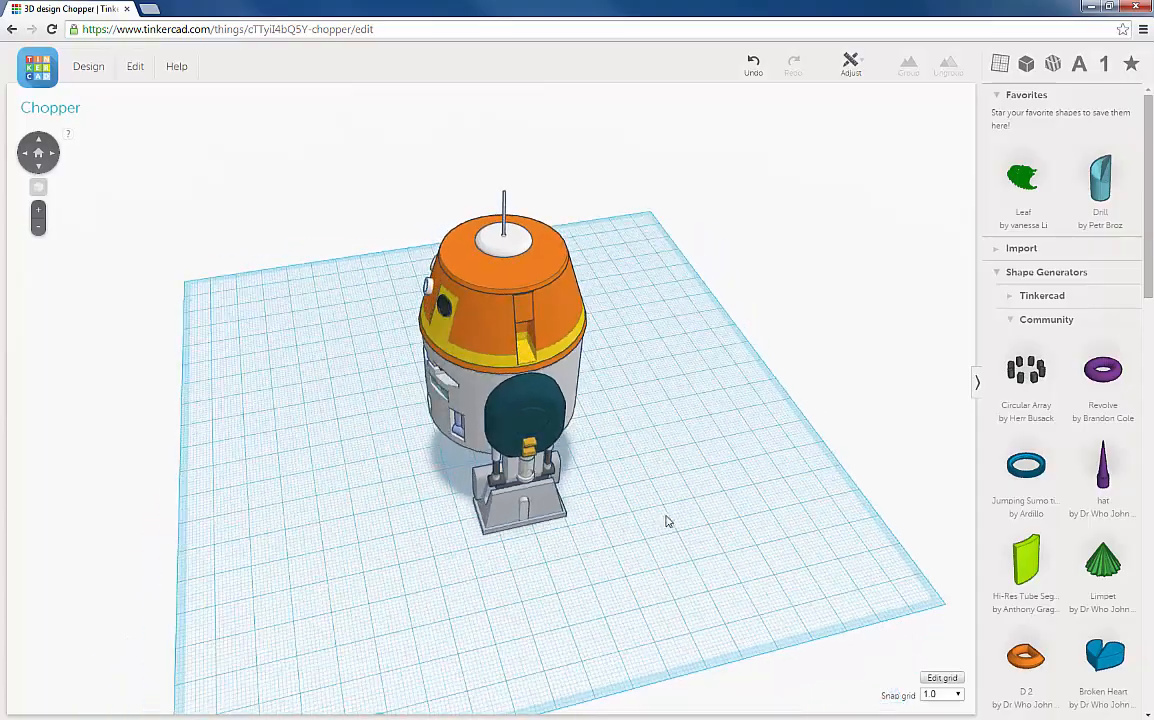
Step: Examine the robot's front, including the recessed panels and the black arm that ends at the arrow-shaped recess
{"action": "scroll", "coordinate": [567, 392], "scroll_direction": "up", "scroll_amount": 5}
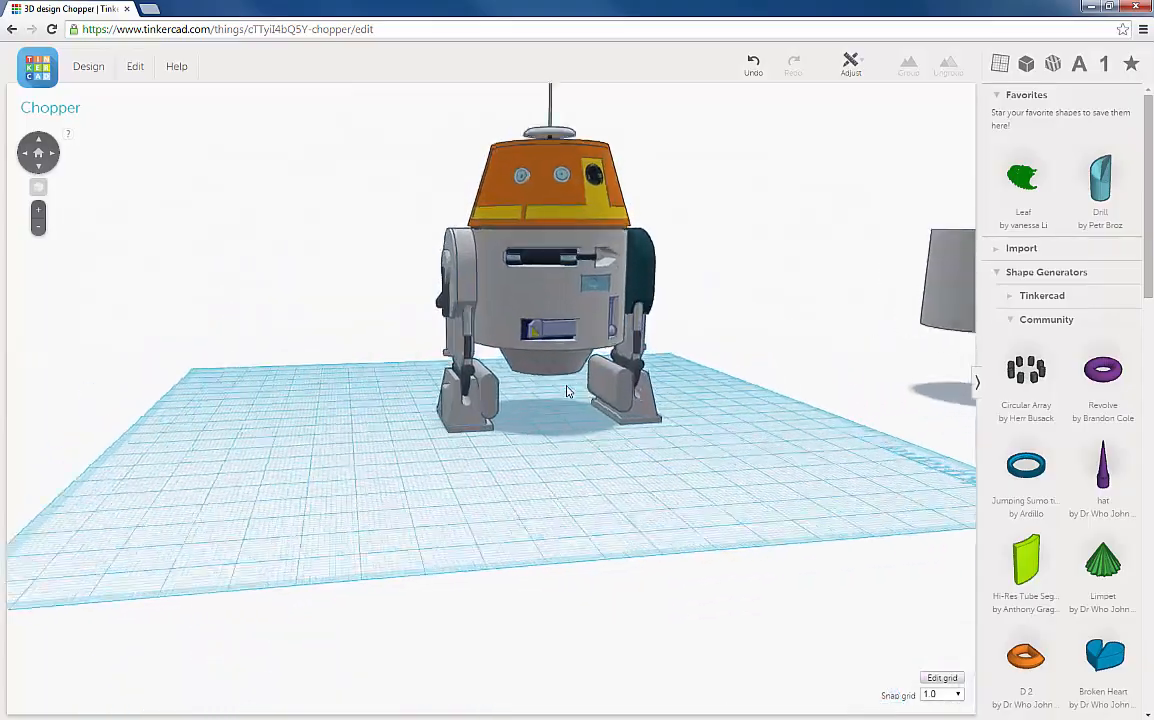
{"action": "mouse_move", "coordinate": [643, 472]}
{"action": "right_mouse_down"}
{"action": "mouse_move", "coordinate": [623, 527]}
{"action": "mouse_move", "coordinate": [645, 480]}
{"action": "right_mouse_up"}
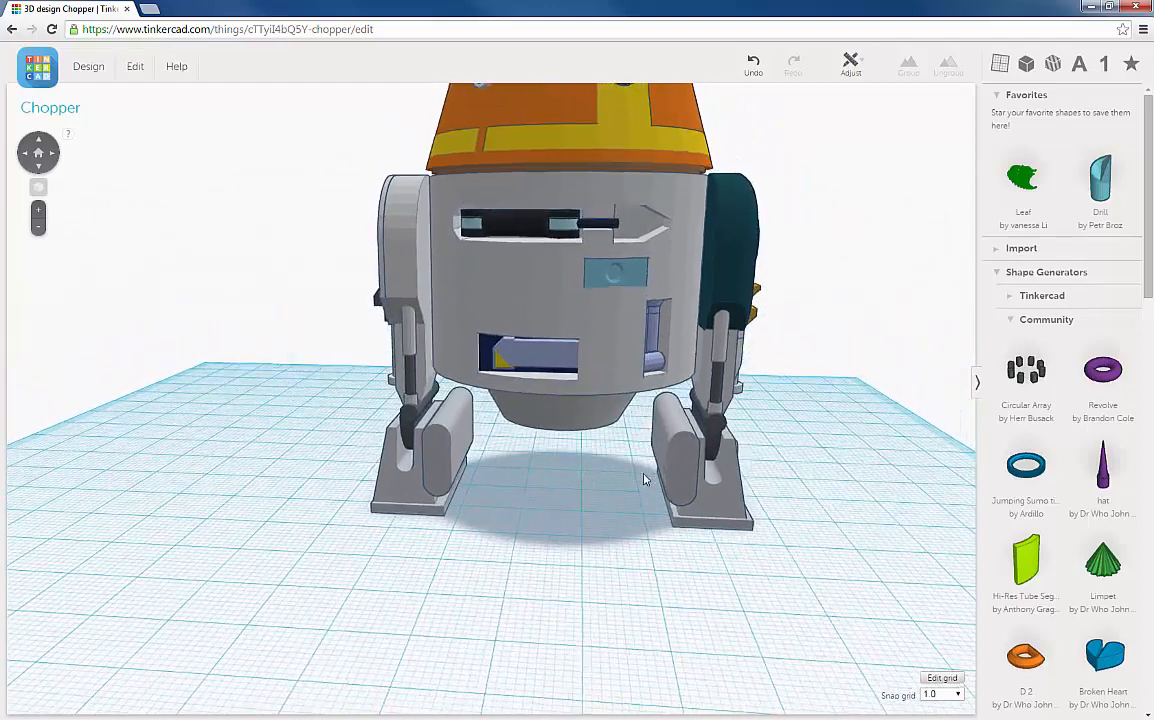
{"action": "scroll", "coordinate": [645, 476], "scroll_direction": "up", "scroll_amount": 3}
{"action": "middle_click_drag", "start_coordinate": [647, 481], "coordinate": [590, 592]}
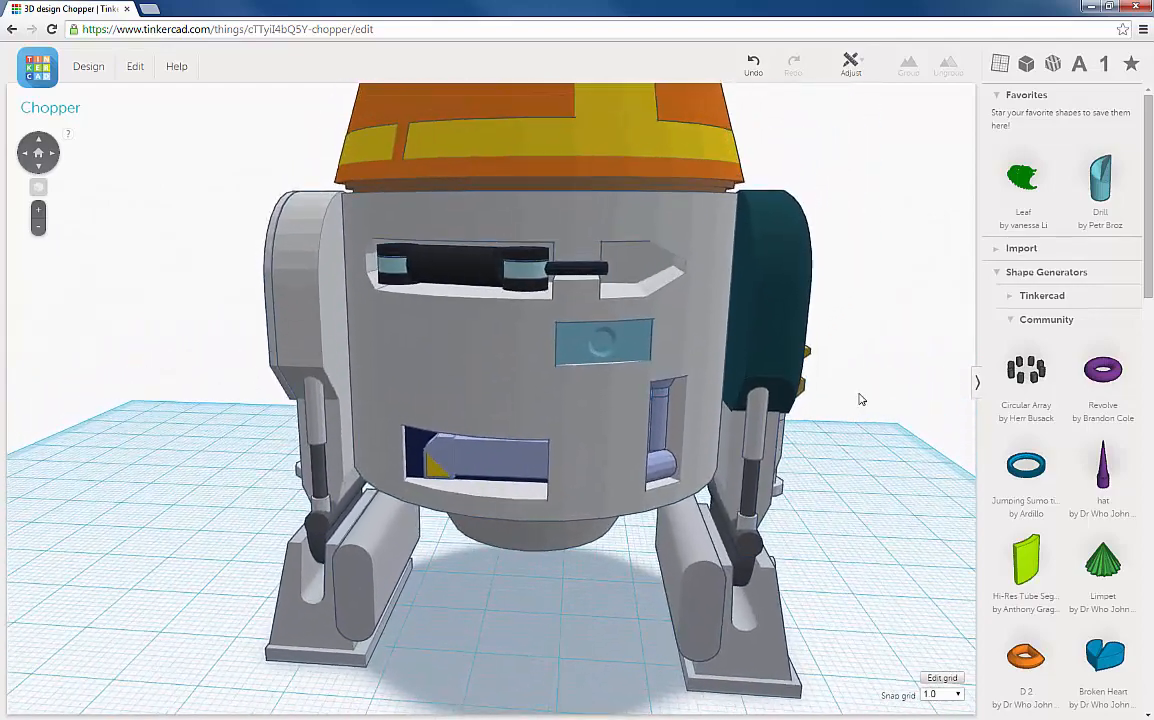
{"action": "scroll", "coordinate": [774, 353], "scroll_direction": "up", "scroll_amount": 4}
{"action": "right_click_drag", "start_coordinate": [655, 419], "coordinate": [440, 210]}
{"action": "right_click_drag", "start_coordinate": [540, 279], "coordinate": [590, 278]}
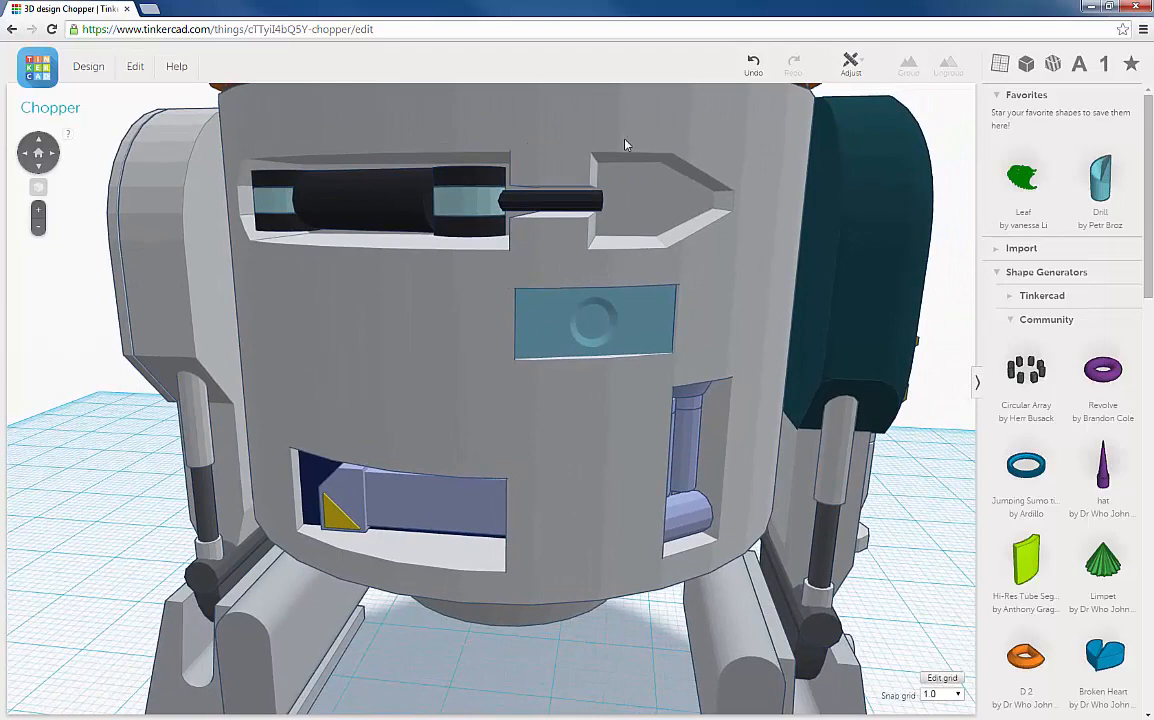
{"action": "scroll", "coordinate": [655, 205], "scroll_direction": "down", "scroll_amount": 4}
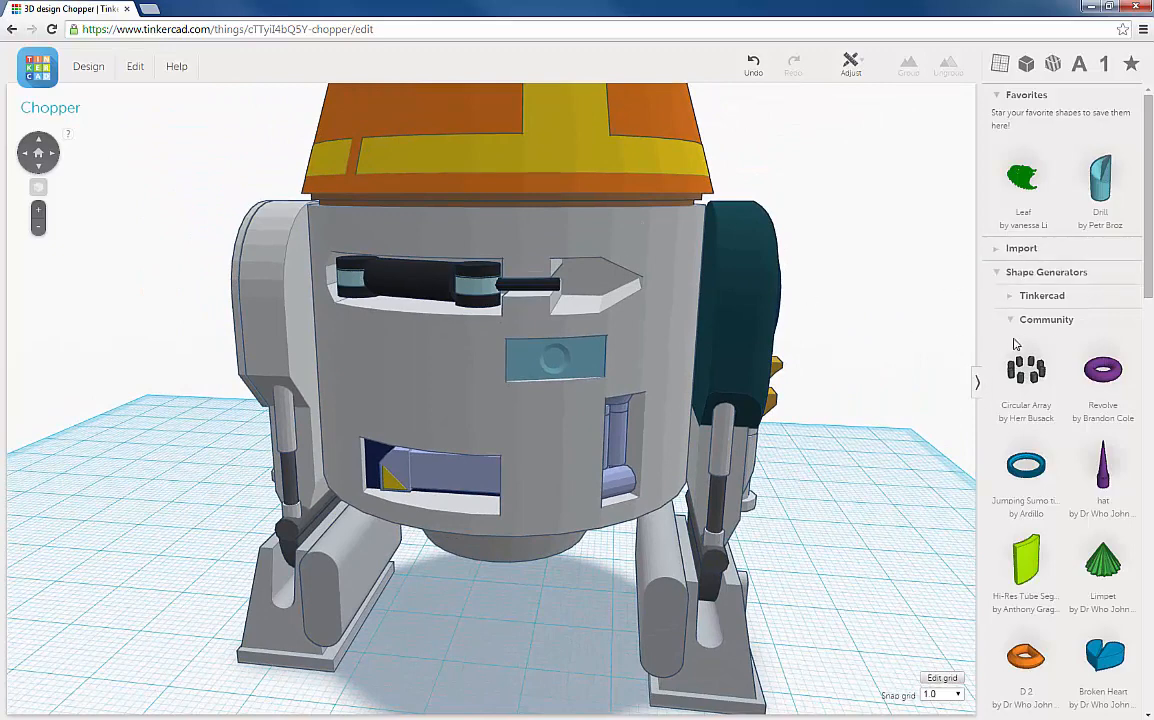
Step: Set the workplane on the bottom ledge of the arrow-shaped recess and add a box in front of it
{"action": "scroll", "coordinate": [1034, 222], "scroll_direction": "down", "scroll_amount": 2}
{"action": "scroll", "coordinate": [1062, 103], "scroll_direction": "down", "scroll_amount": 10}
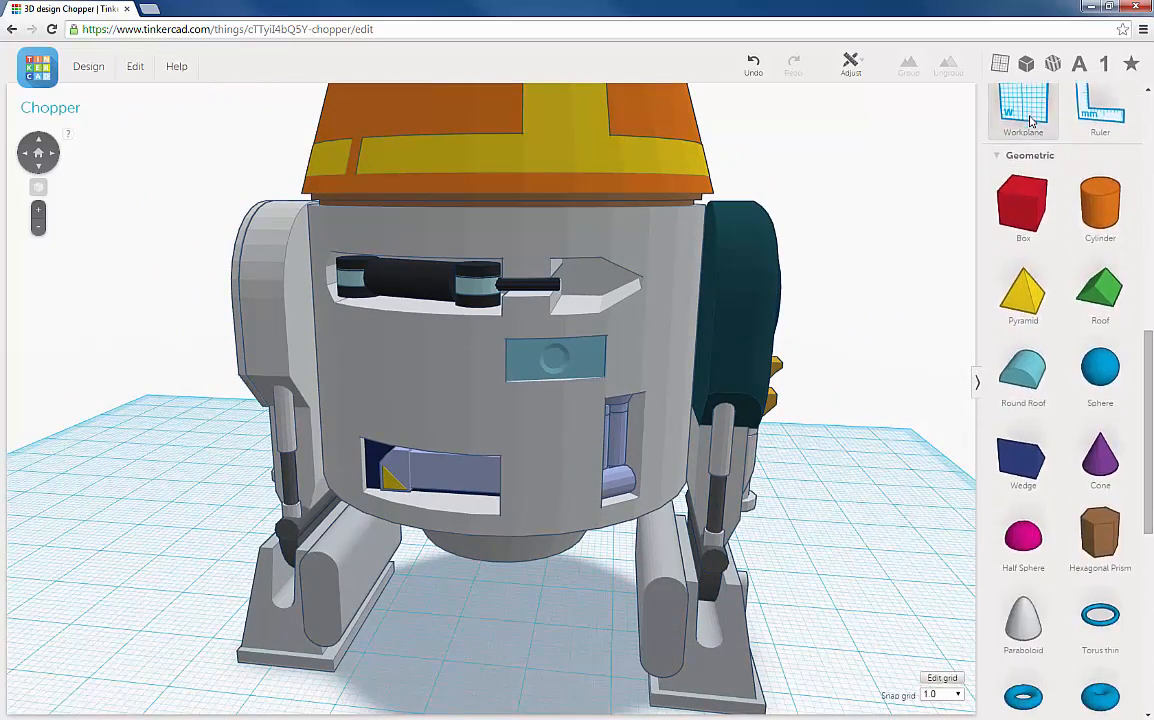
{"action": "left_click", "coordinate": [583, 306]}
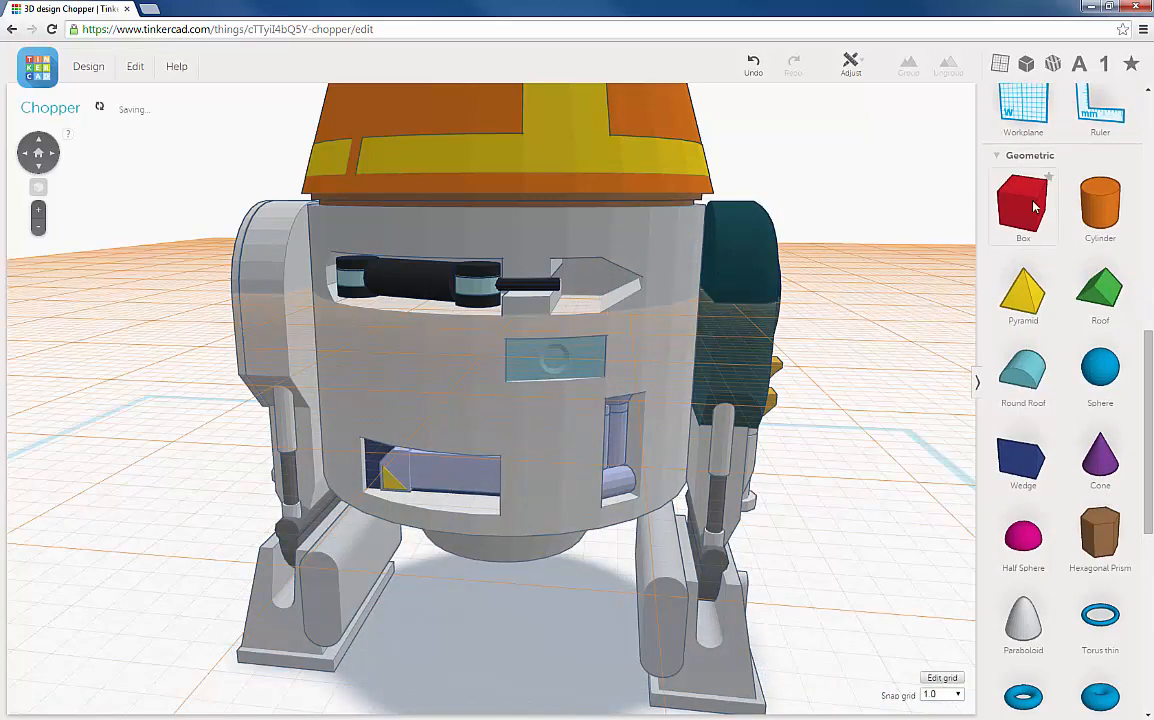
{"action": "left_click_drag", "start_coordinate": [1030, 207], "coordinate": [719, 291]}
Step: Reduce the height of the red box to about the height of the arrow-shaped recess
{"action": "scroll", "coordinate": [700, 265], "scroll_direction": "down", "scroll_amount": 3}
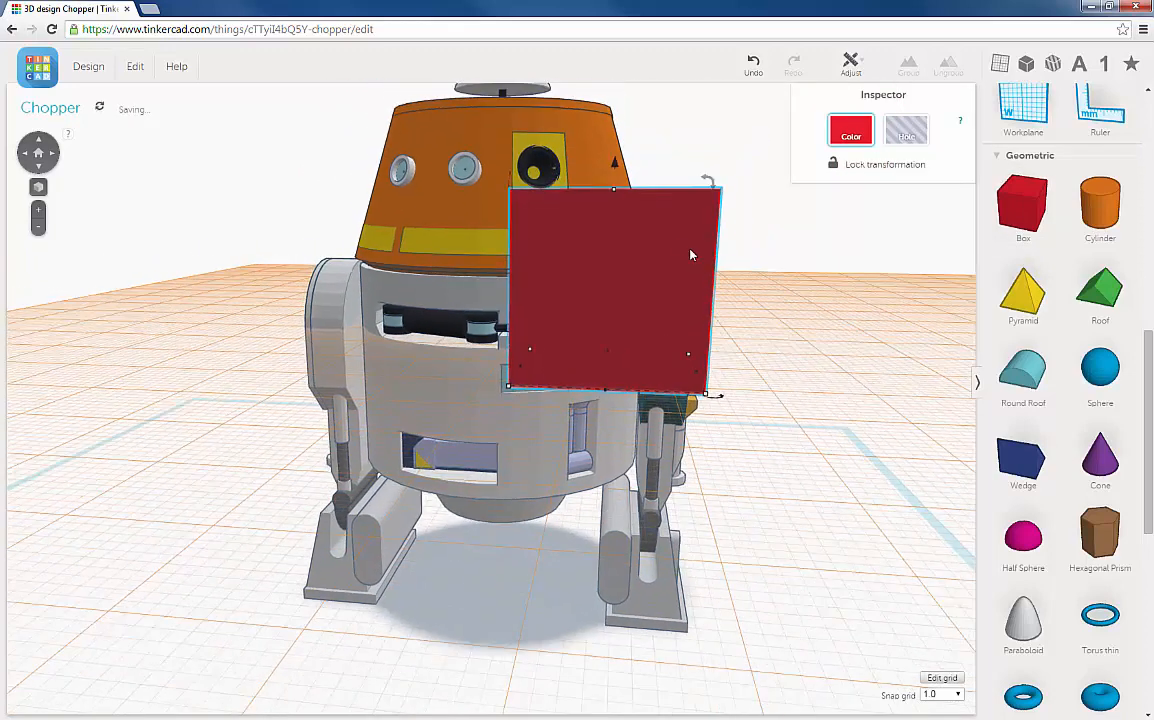
{"action": "mouse_move", "coordinate": [612, 199]}
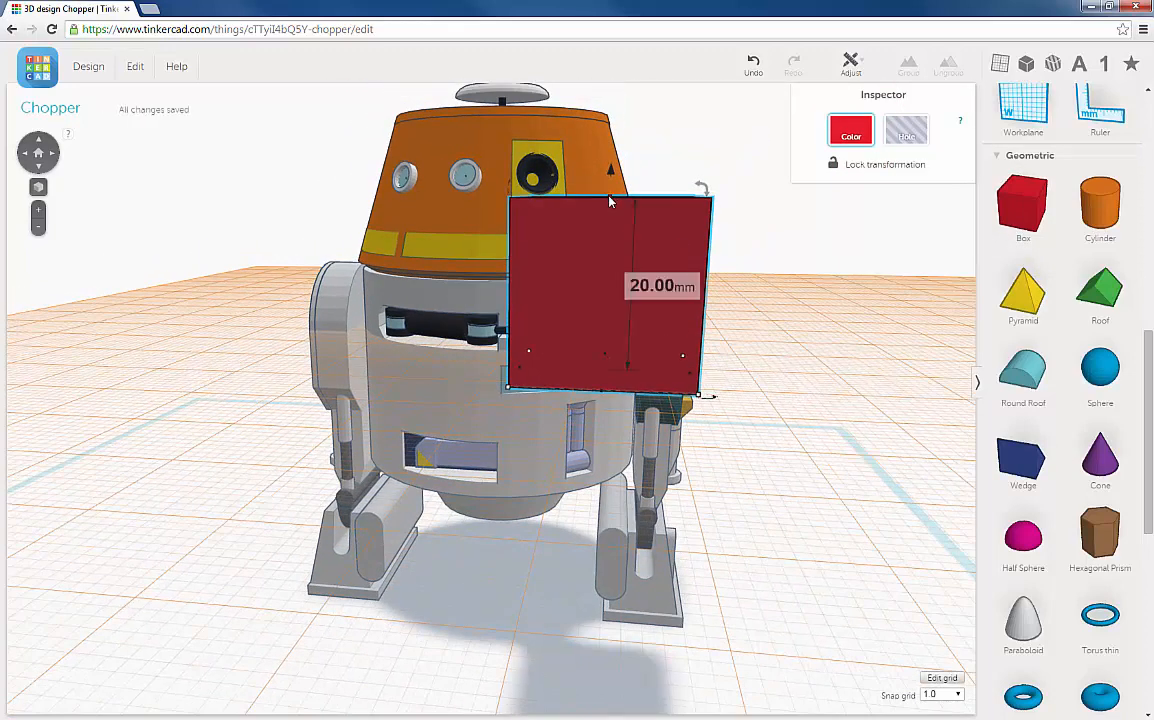
{"action": "left_click_drag", "start_coordinate": [610, 200], "coordinate": [605, 339]}
{"action": "scroll", "coordinate": [620, 338], "scroll_direction": "up", "scroll_amount": 3}
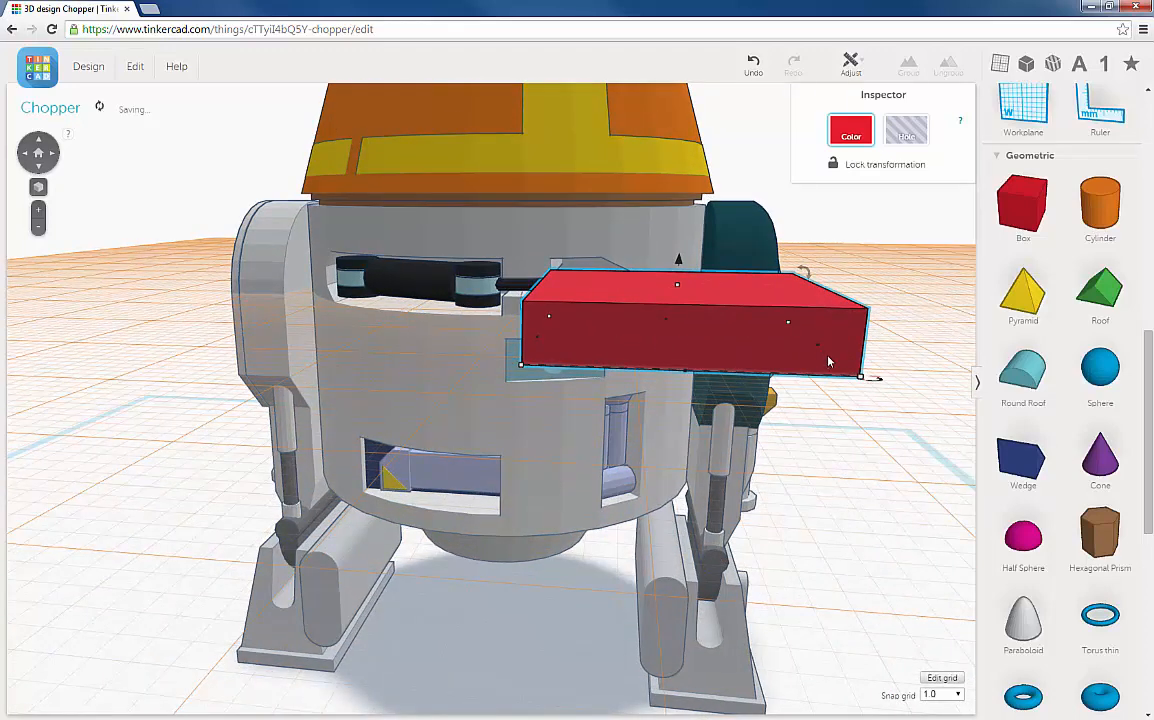
Step: Narrow the red box to a width of 4 mm and shorten how far it projects from the body
{"action": "left_click_drag", "start_coordinate": [818, 345], "coordinate": [598, 332]}
{"action": "right_click_drag", "start_coordinate": [598, 332], "coordinate": [562, 322]}
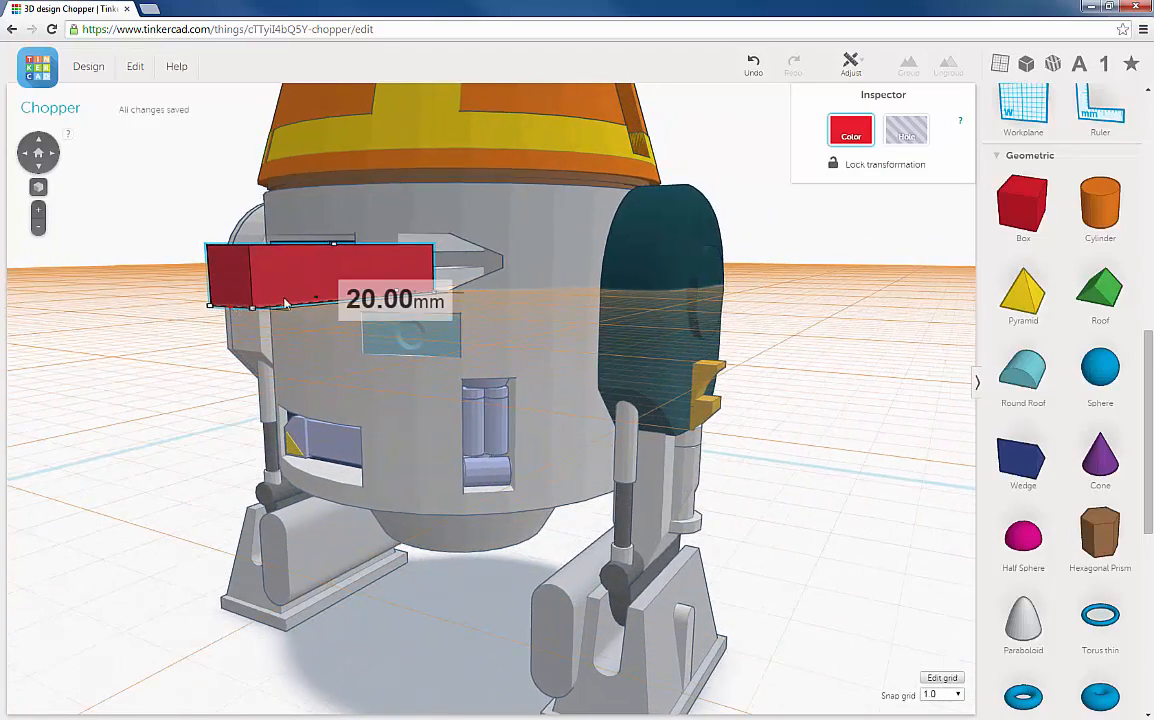
{"action": "left_click_drag", "start_coordinate": [254, 305], "coordinate": [385, 299]}
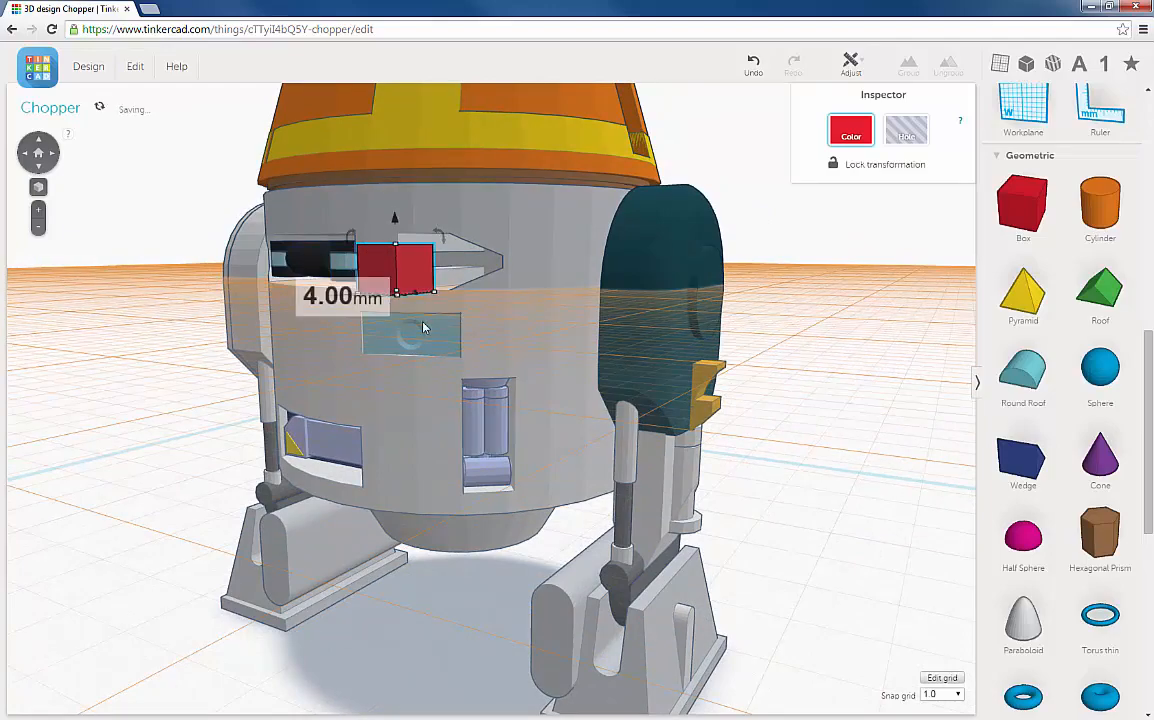
Step: Reduce the red box's depth to 3 mm by pulling its front face toward the body
{"action": "right_click_drag", "start_coordinate": [427, 327], "coordinate": [492, 342]}
{"action": "scroll", "coordinate": [731, 358], "scroll_direction": "up", "scroll_amount": 3}
{"action": "right_click_drag", "start_coordinate": [667, 367], "coordinate": [416, 339]}
{"action": "scroll", "coordinate": [438, 363], "scroll_direction": "up", "scroll_amount": 3}
{"action": "scroll", "coordinate": [438, 363], "scroll_direction": "down", "scroll_amount": 3}
{"action": "scroll", "coordinate": [546, 321], "scroll_direction": "up", "scroll_amount": 2}
{"action": "scroll", "coordinate": [546, 321], "scroll_direction": "down", "scroll_amount": 2}
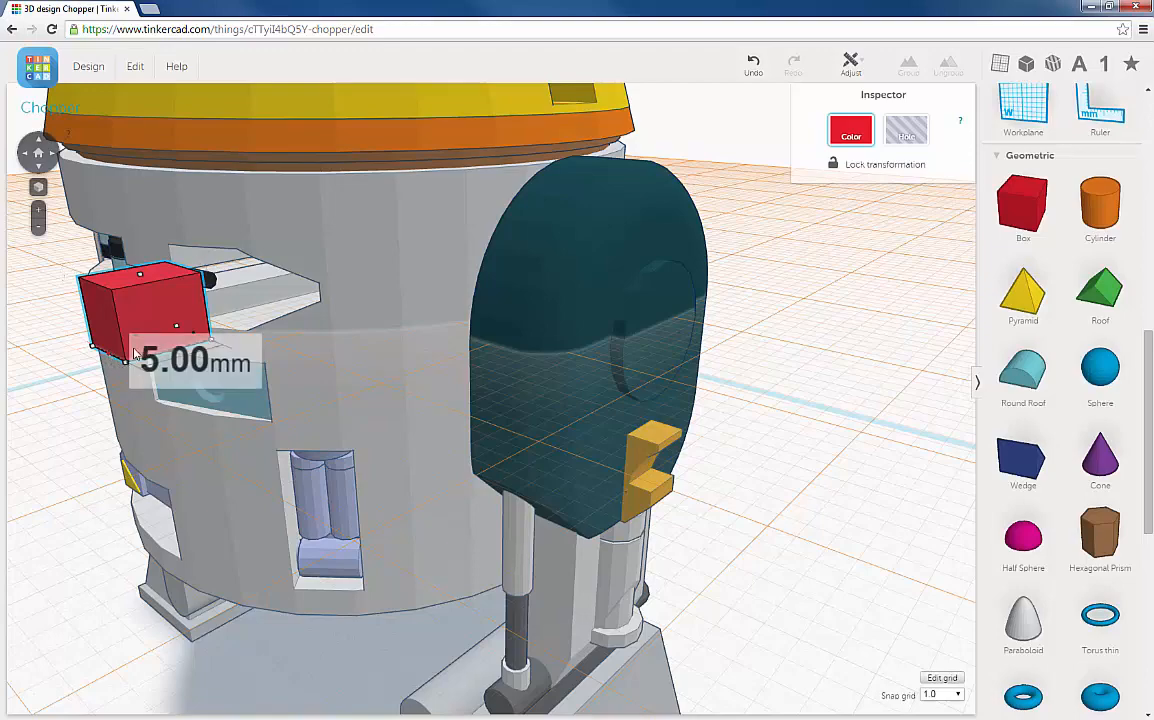
{"action": "left_click_drag", "start_coordinate": [108, 354], "coordinate": [147, 352]}
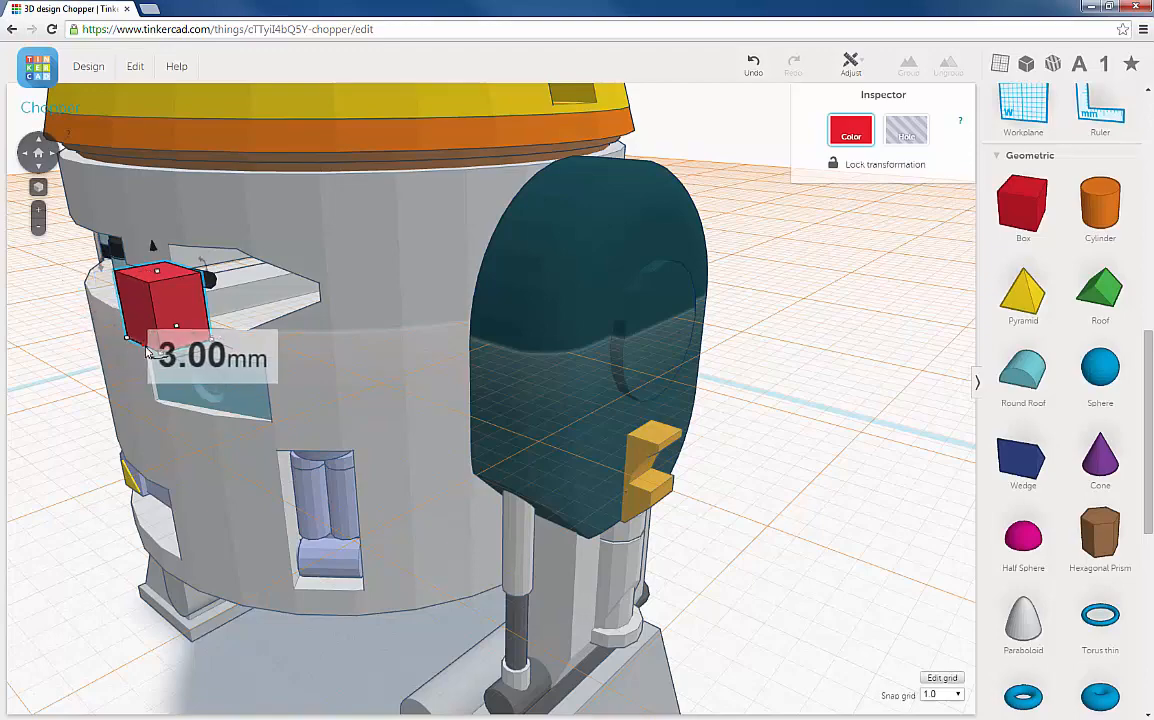
{"action": "right_click_drag", "start_coordinate": [178, 347], "coordinate": [255, 326]}
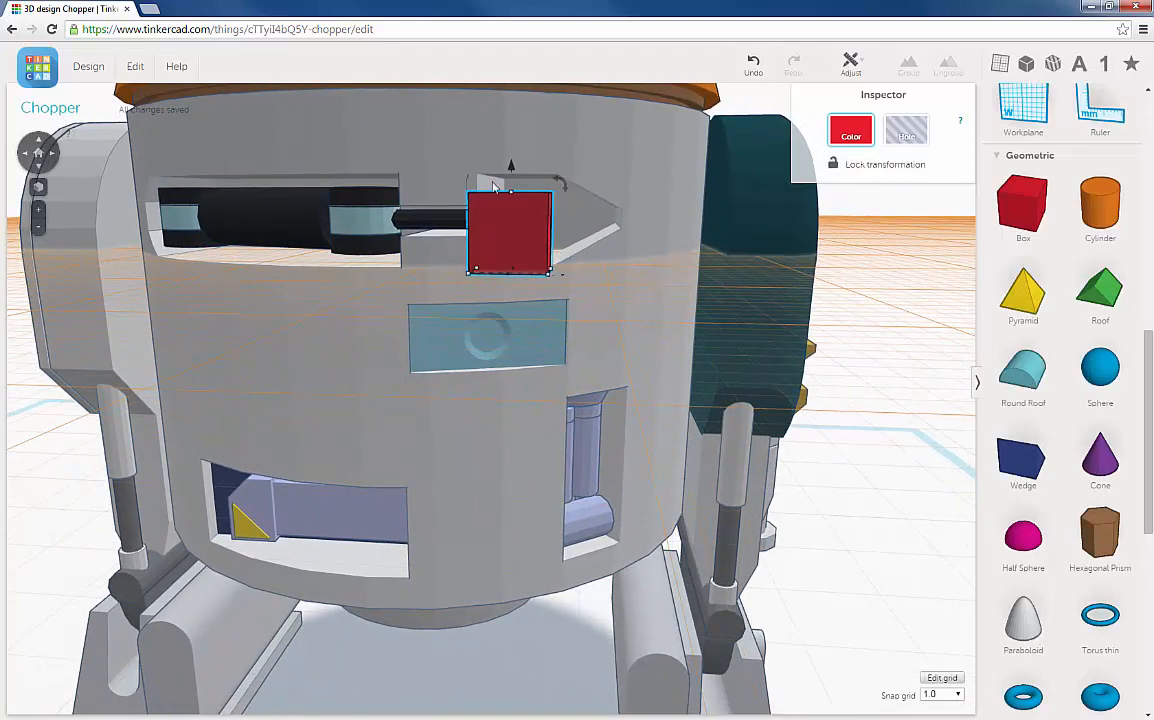
Step: Raise the red box 1 mm above the workplane and reduce its height to 3 mm
{"action": "mouse_move", "coordinate": [512, 173]}
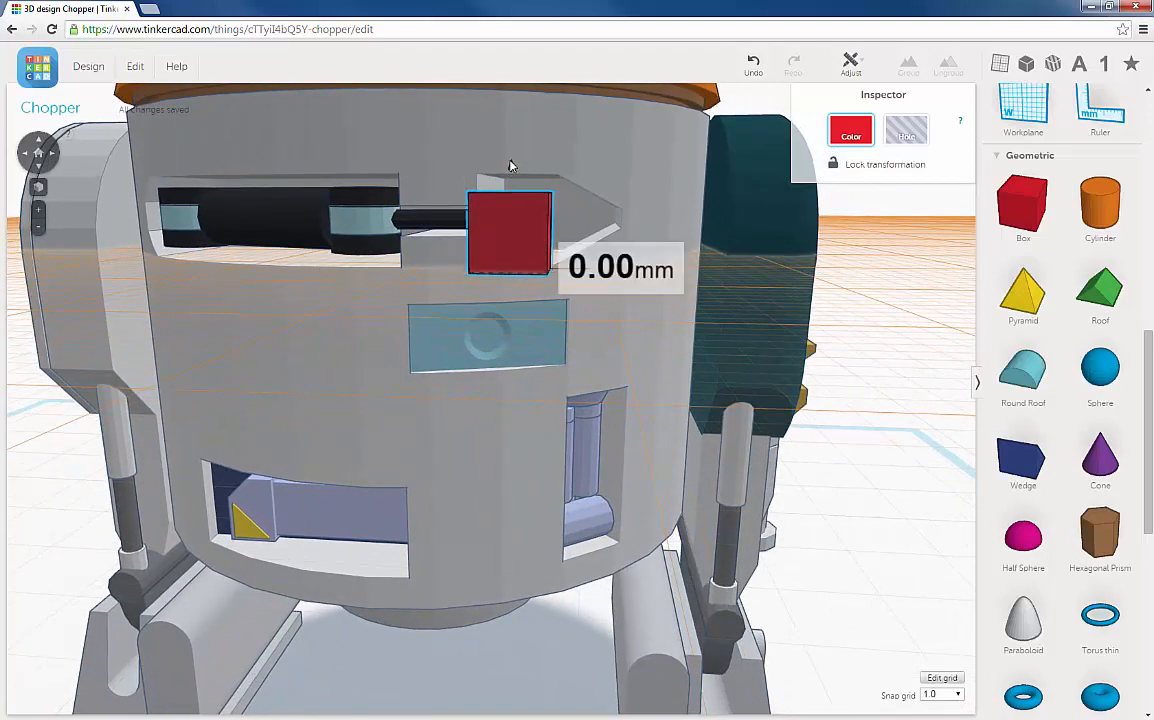
{"action": "left_click_drag", "start_coordinate": [510, 164], "coordinate": [513, 191]}
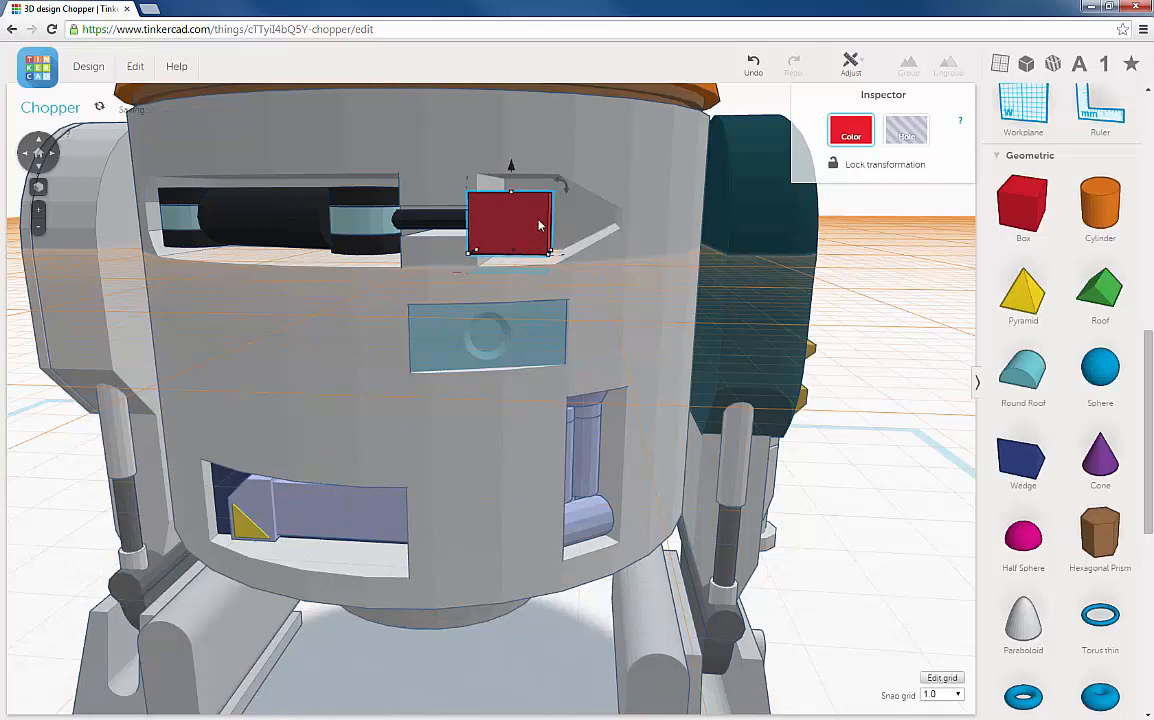
{"action": "right_click_drag", "start_coordinate": [538, 224], "coordinate": [544, 224]}
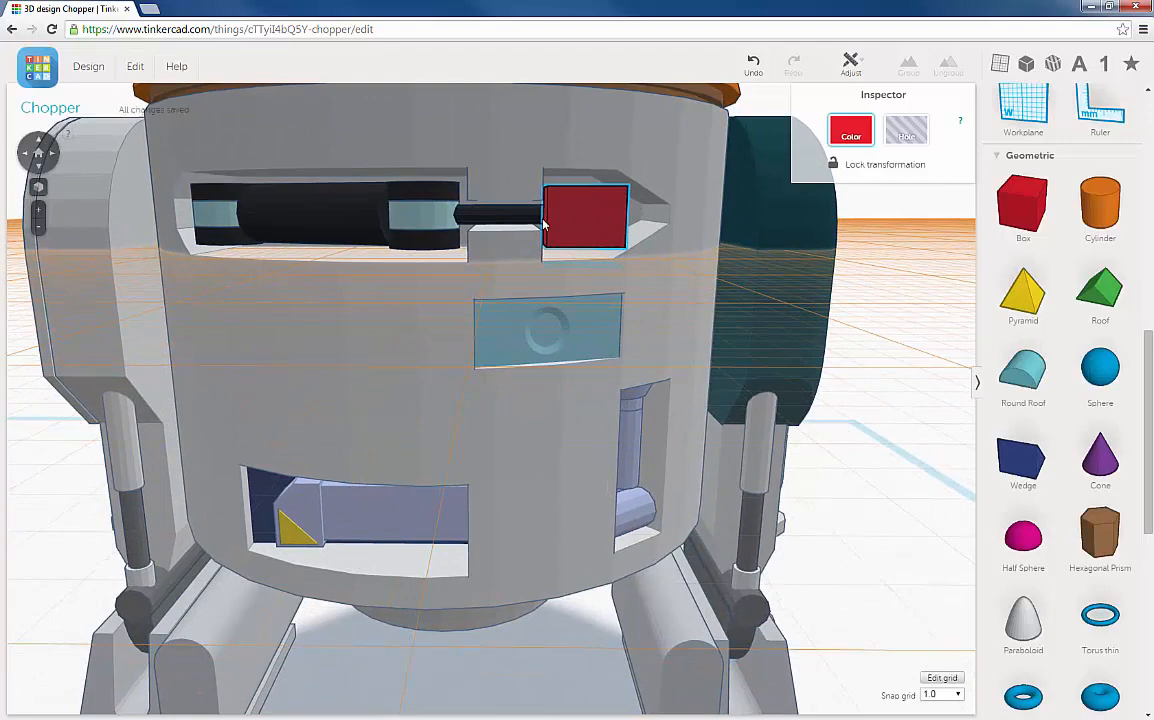
Step: Reduce the red box's width to 3 mm, keeping its side against the end of the black rod
{"action": "scroll", "coordinate": [549, 222], "scroll_direction": "up", "scroll_amount": 5}
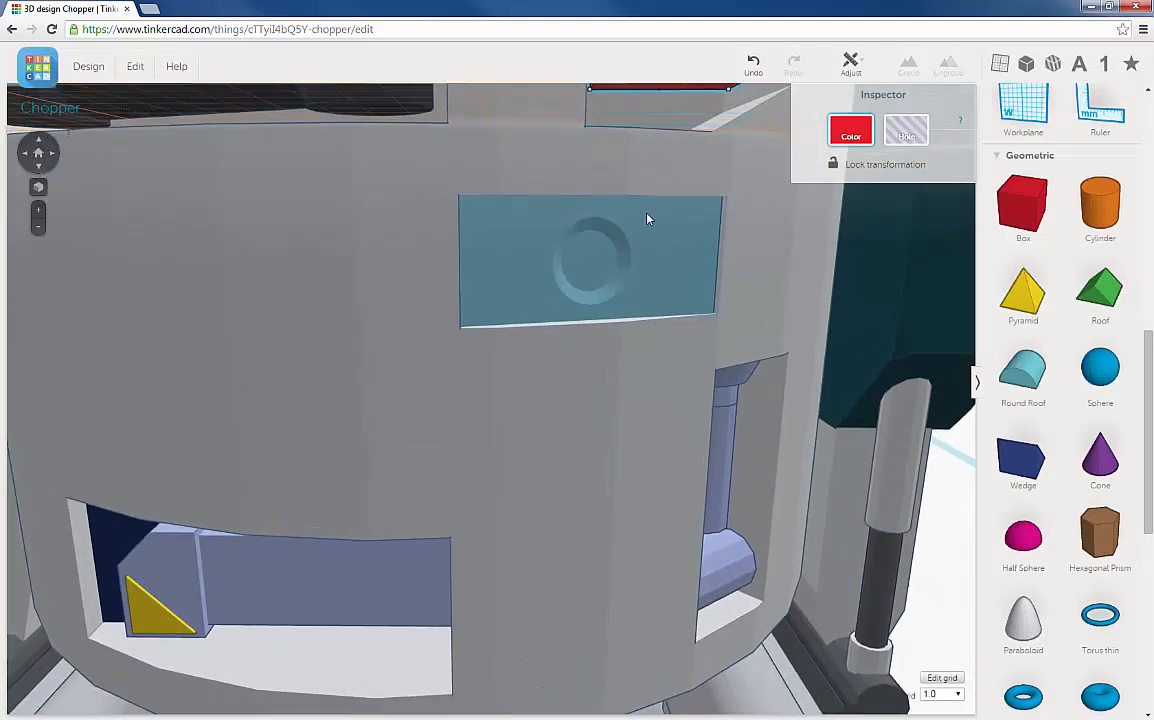
{"action": "scroll", "coordinate": [612, 300], "scroll_direction": "down", "scroll_amount": 5}
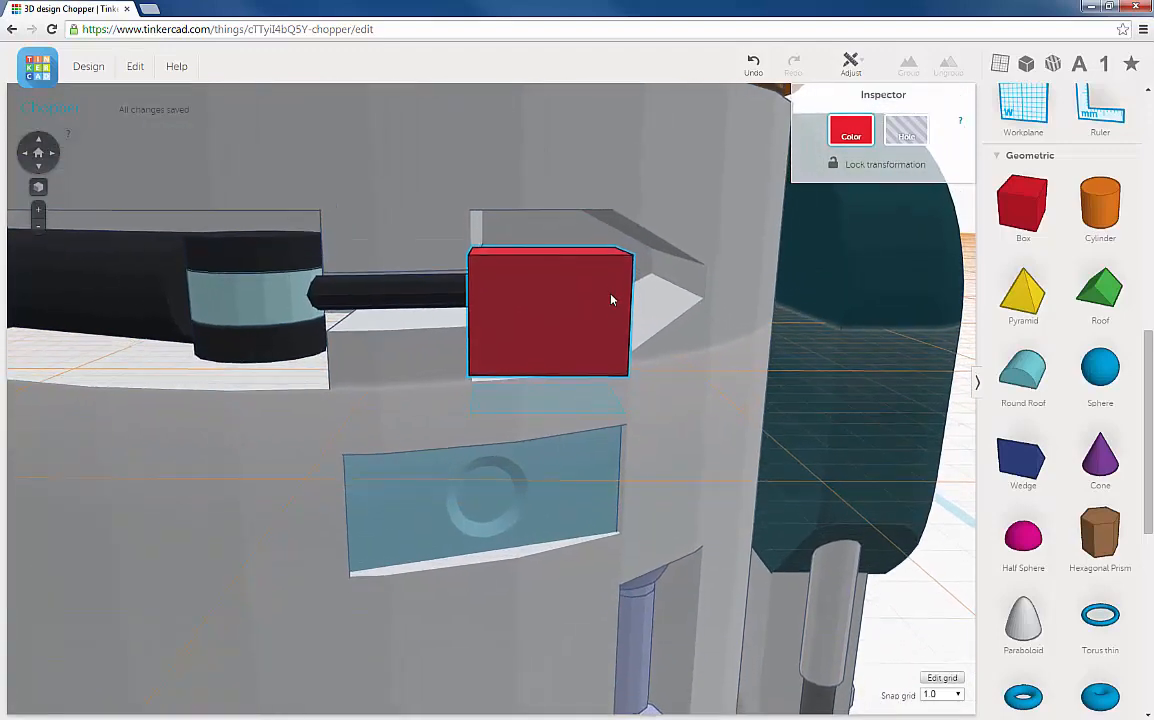
{"action": "left_click_drag", "start_coordinate": [622, 368], "coordinate": [586, 369]}
{"action": "right_click_drag", "start_coordinate": [555, 310], "coordinate": [523, 309]}
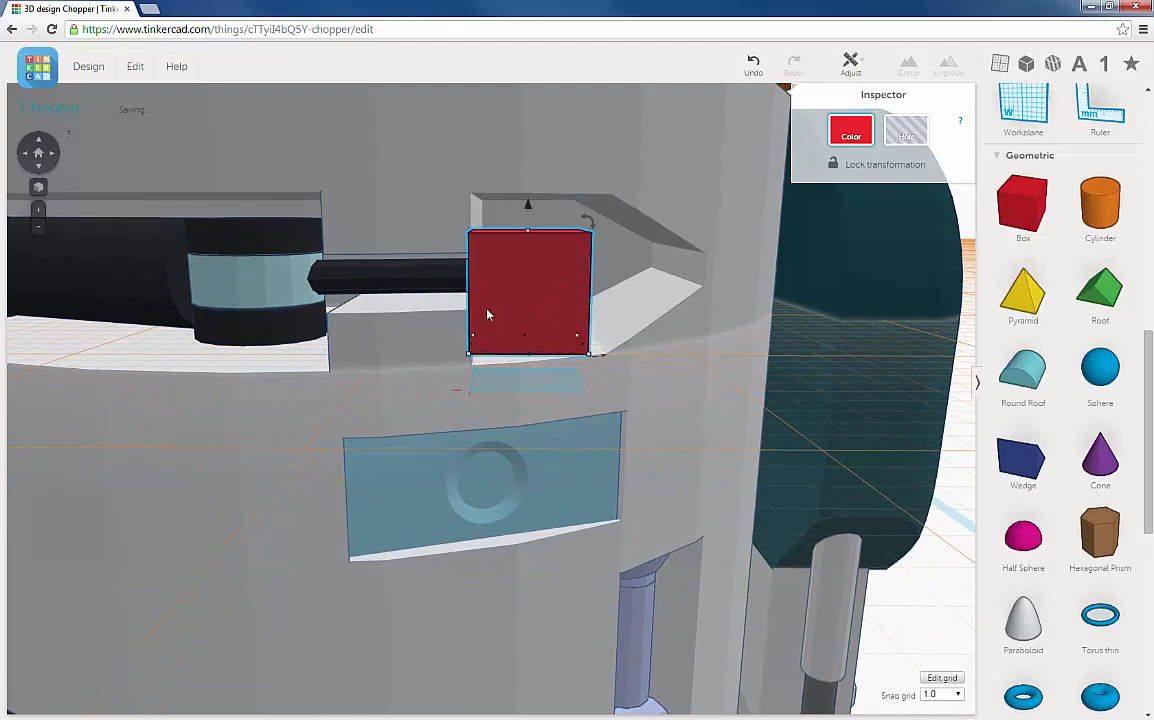
Step: Change the snap grid to 0.5 and reduce the red box's height to 2.5 mm
{"action": "left_click", "coordinate": [958, 695]}
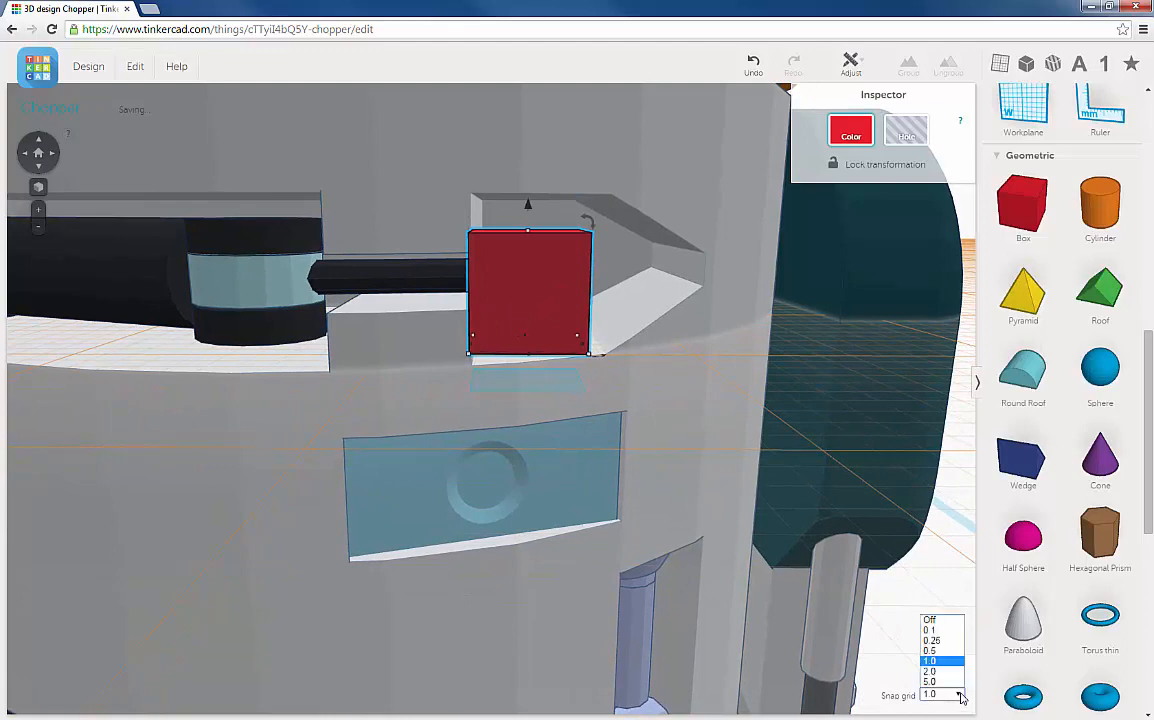
{"action": "left_click", "coordinate": [930, 651]}
{"action": "mouse_move", "coordinate": [530, 235]}
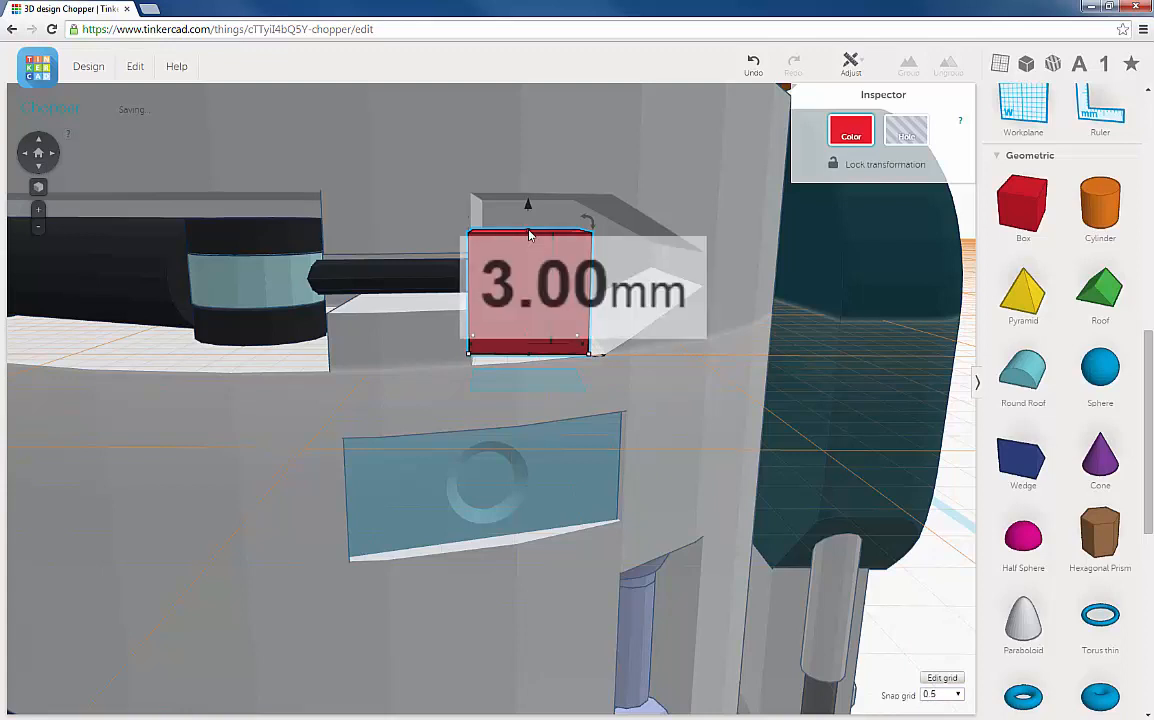
{"action": "left_click_drag", "start_coordinate": [530, 248], "coordinate": [528, 250]}
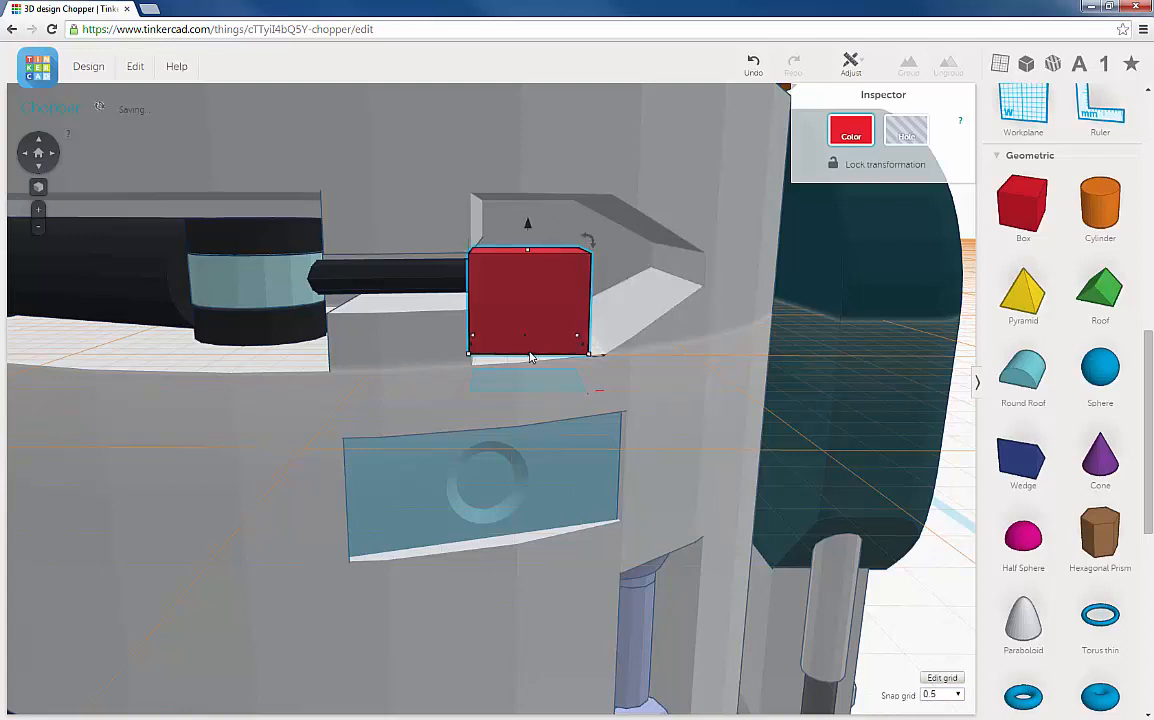
Step: Try to shorten the red box's depth from its front face and undo that change
{"action": "mouse_move", "coordinate": [531, 360]}
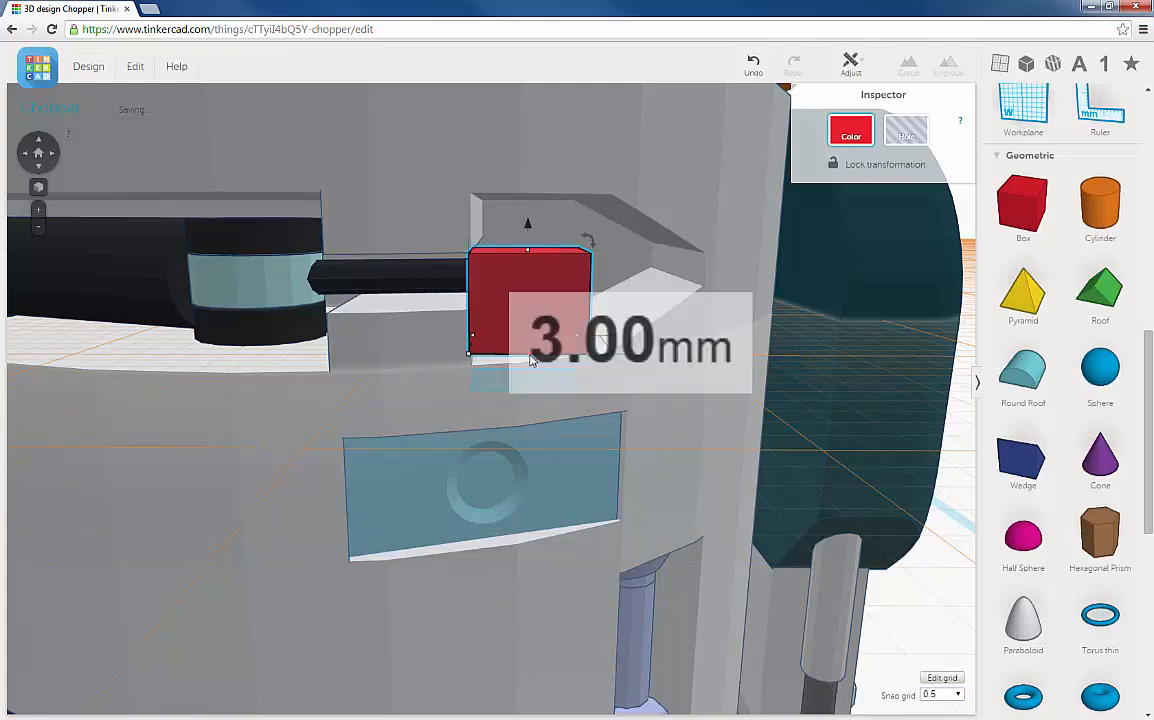
{"action": "left_click_drag", "start_coordinate": [535, 350], "coordinate": [539, 346]}
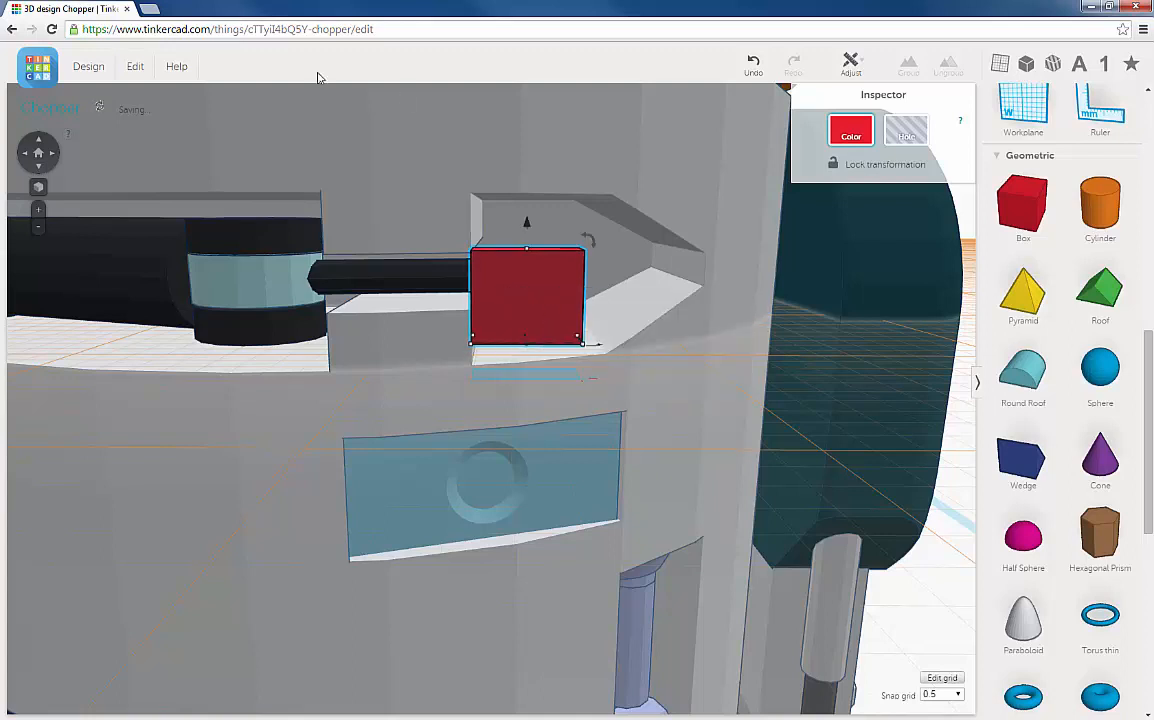
{"action": "left_click", "coordinate": [133, 72]}
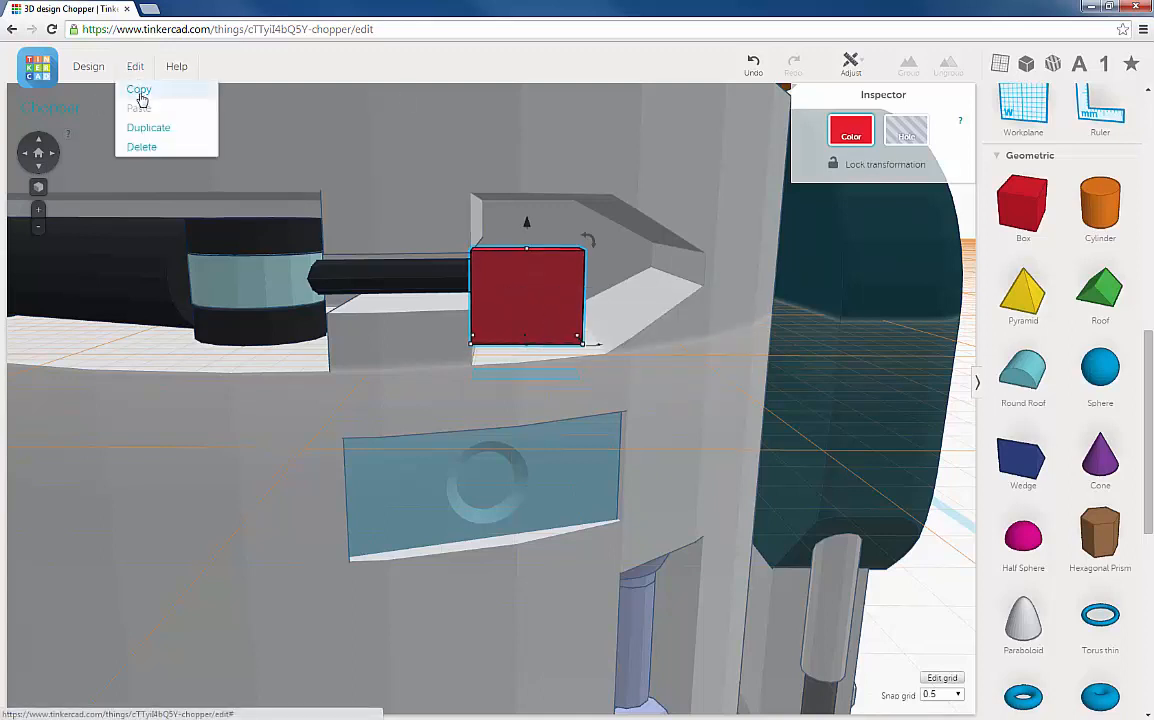
{"action": "left_click", "coordinate": [753, 64]}
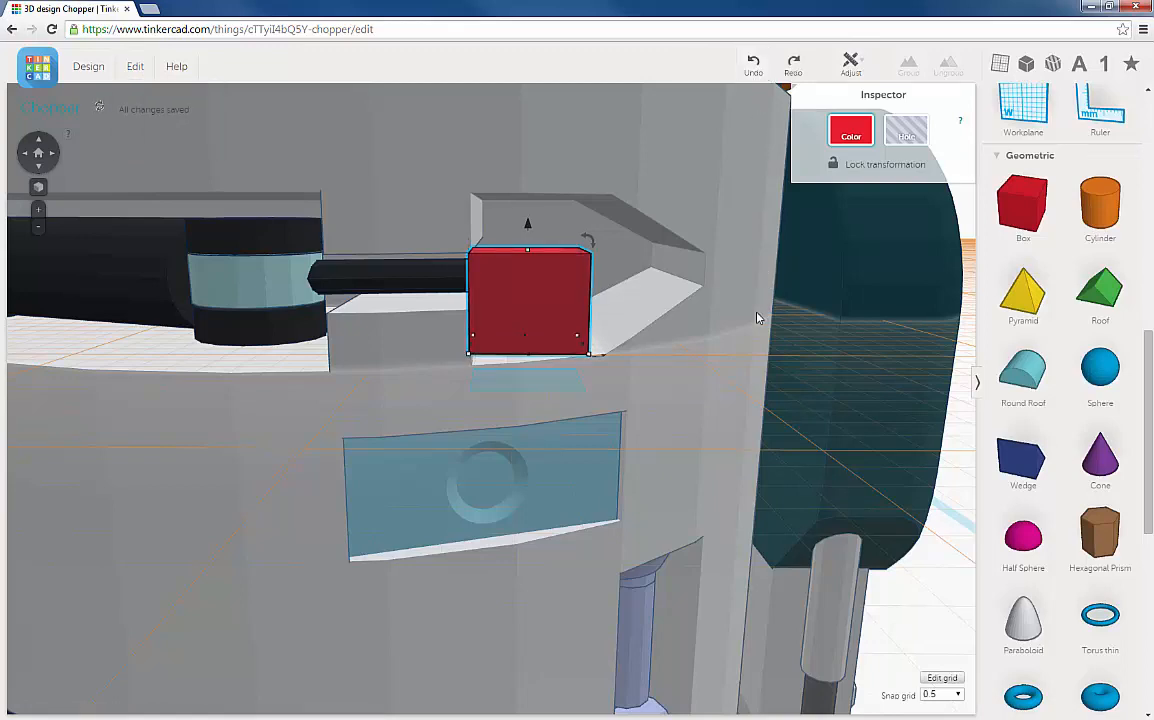
Step: Raise the red box by 0.5 mm to line it up with the black rod
{"action": "right_click_drag", "start_coordinate": [757, 317], "coordinate": [659, 386]}
{"action": "right_click_drag", "start_coordinate": [632, 427], "coordinate": [670, 377]}
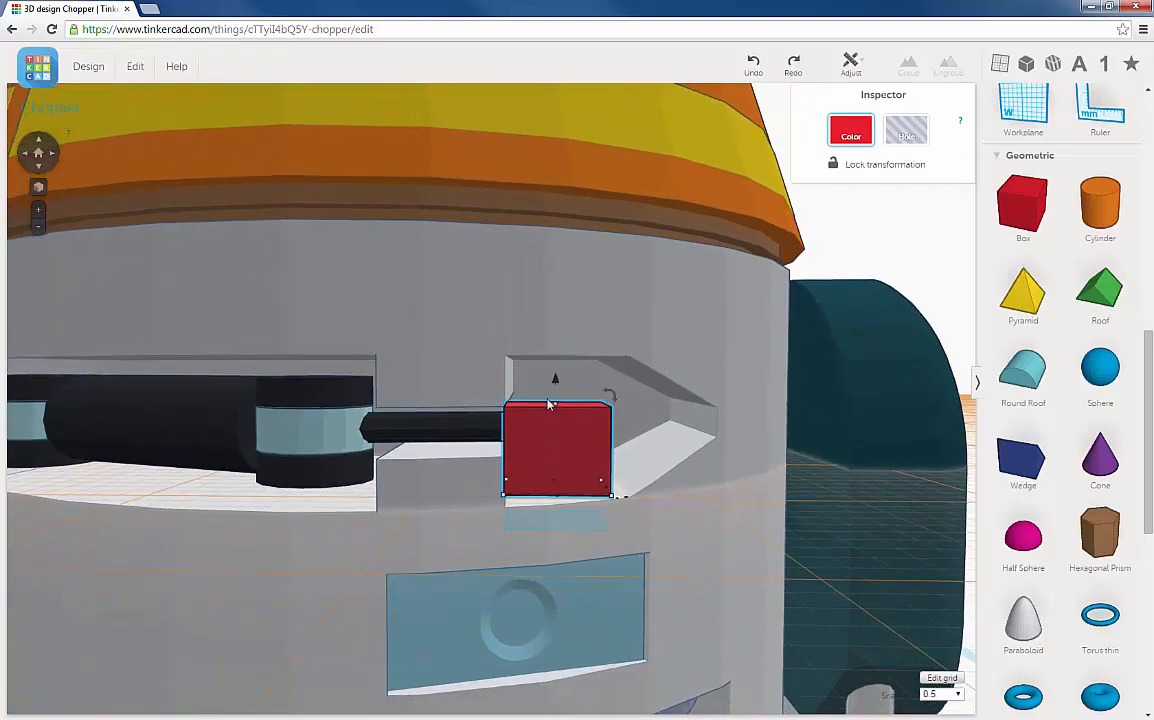
{"action": "right_click_drag", "start_coordinate": [566, 392], "coordinate": [579, 374]}
{"action": "mouse_move", "coordinate": [575, 351]}
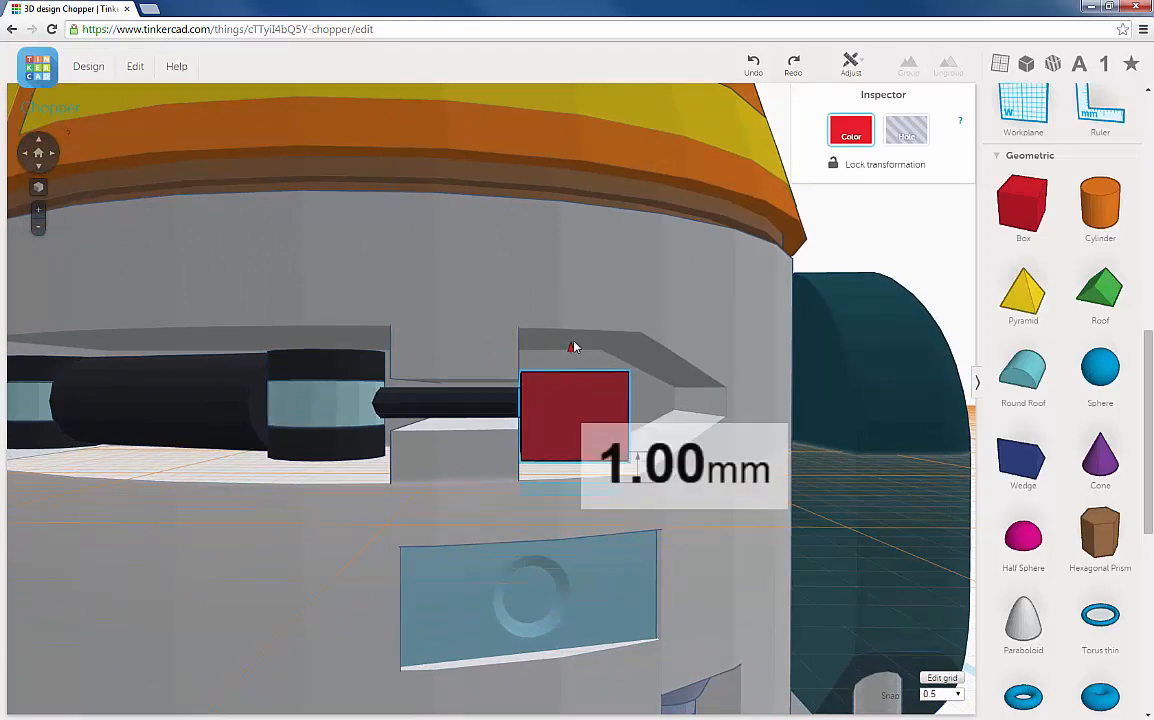
{"action": "left_click_drag", "start_coordinate": [573, 344], "coordinate": [576, 339]}
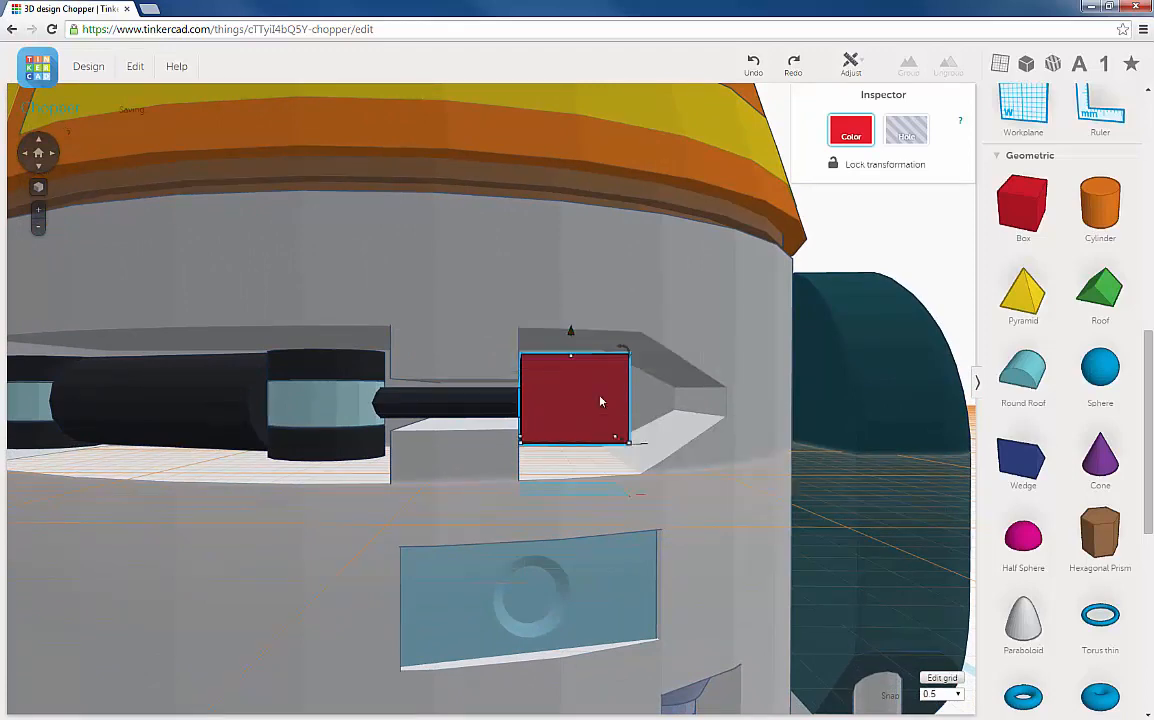
{"action": "right_click_drag", "start_coordinate": [600, 395], "coordinate": [600, 393]}
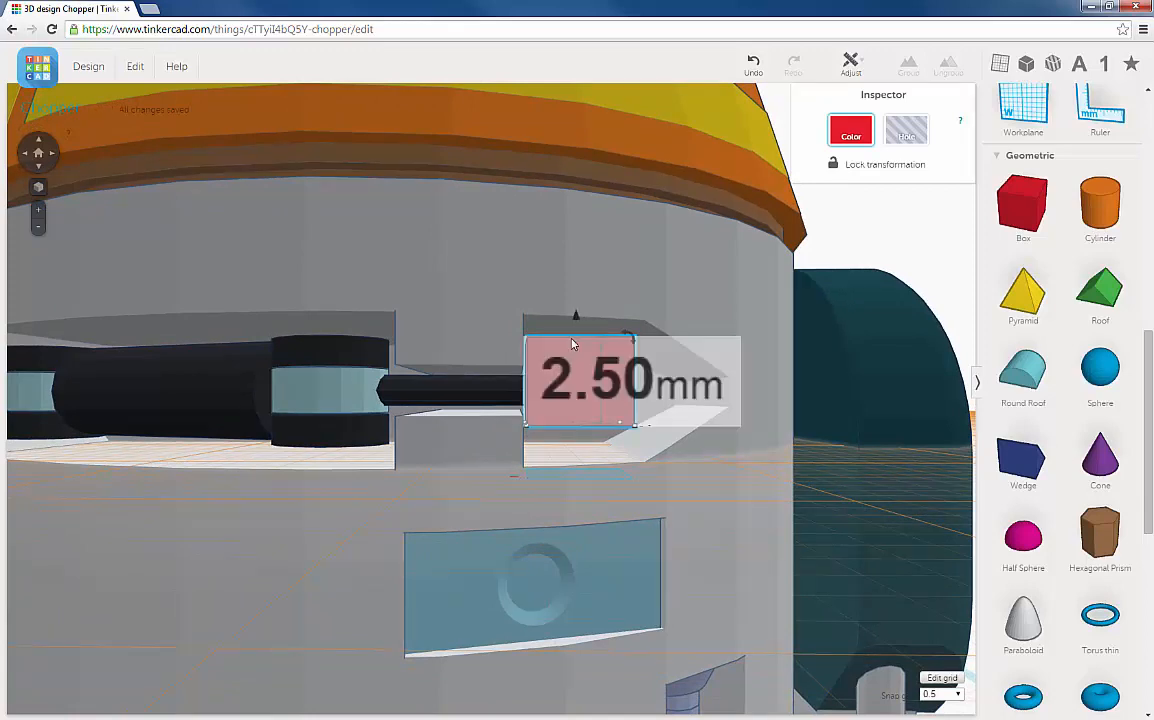
Step: Increase the red box's height to 3 mm by extending it downward, centring it on the black rod
{"action": "mouse_move", "coordinate": [578, 344]}
{"action": "left_click_drag", "start_coordinate": [578, 344], "coordinate": [645, 395]}
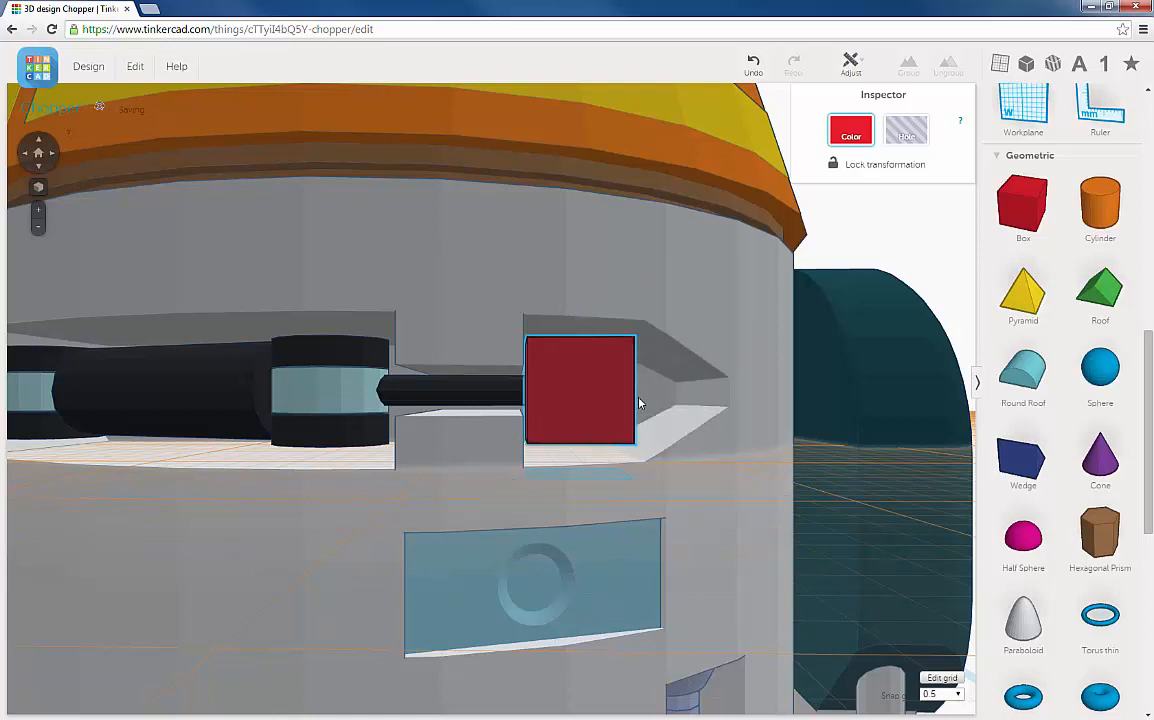
{"action": "mouse_move", "coordinate": [640, 403]}
{"action": "right_mouse_down"}
{"action": "mouse_move", "coordinate": [613, 399]}
{"action": "mouse_move", "coordinate": [657, 399]}
{"action": "mouse_move", "coordinate": [633, 402]}
{"action": "right_mouse_up"}
{"action": "scroll", "coordinate": [633, 402], "scroll_direction": "down", "scroll_amount": 5}
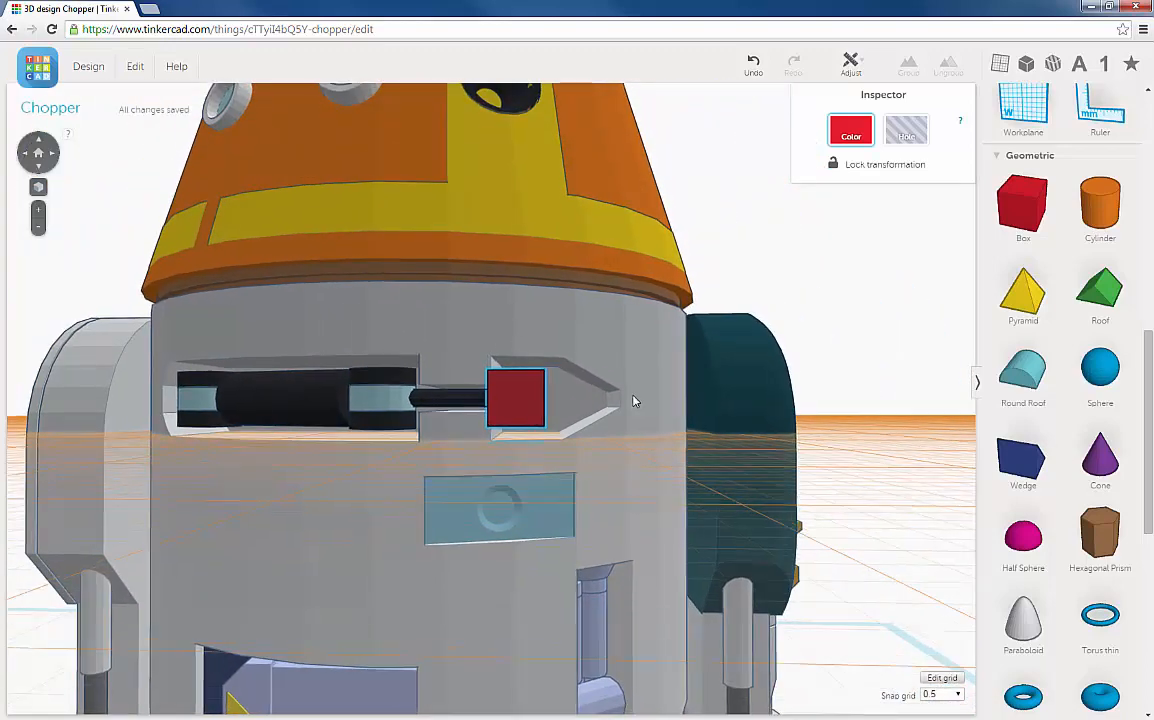
{"action": "scroll", "coordinate": [585, 410], "scroll_direction": "up", "scroll_amount": 2}
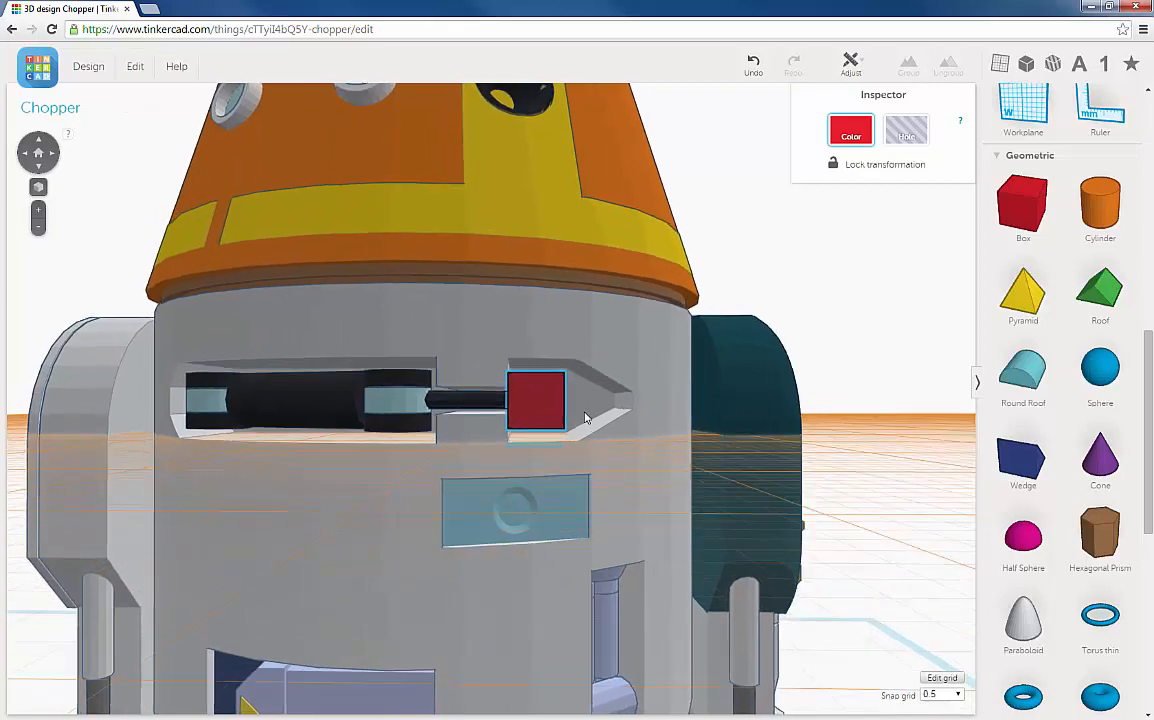
Step: Change the snap grid to 0.25 and increase the red box's height to 3.25 mm from its top face
{"action": "scroll", "coordinate": [580, 392], "scroll_direction": "up", "scroll_amount": 3}
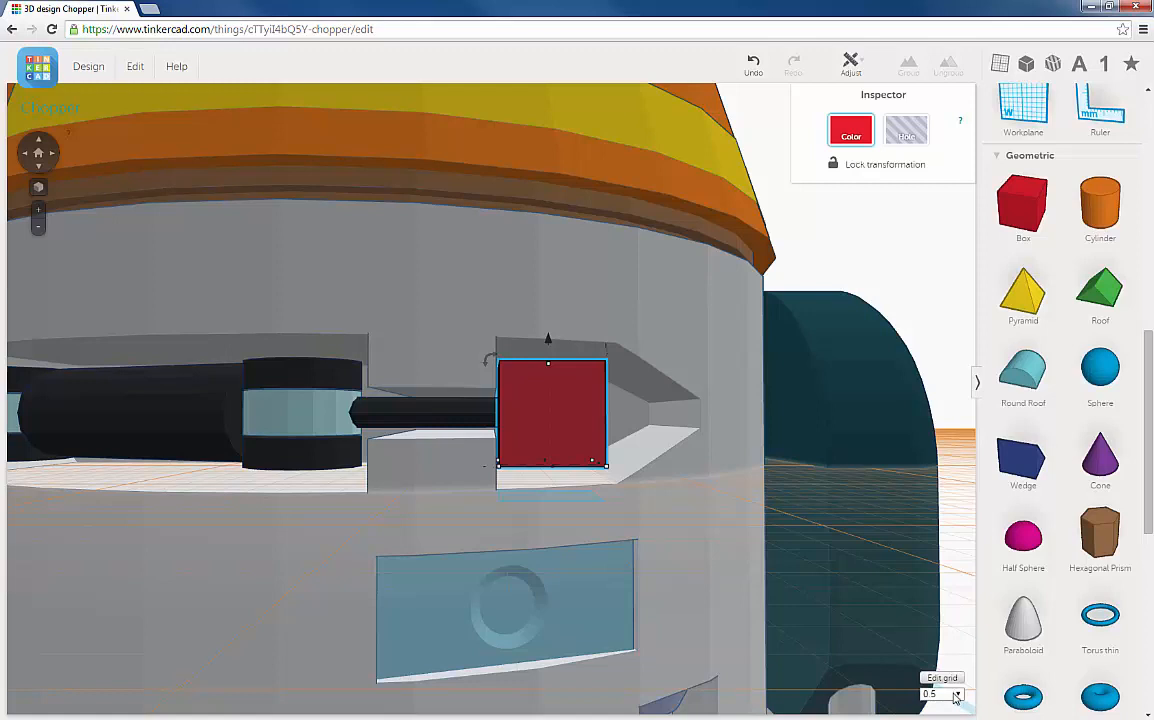
{"action": "left_click", "coordinate": [958, 696]}
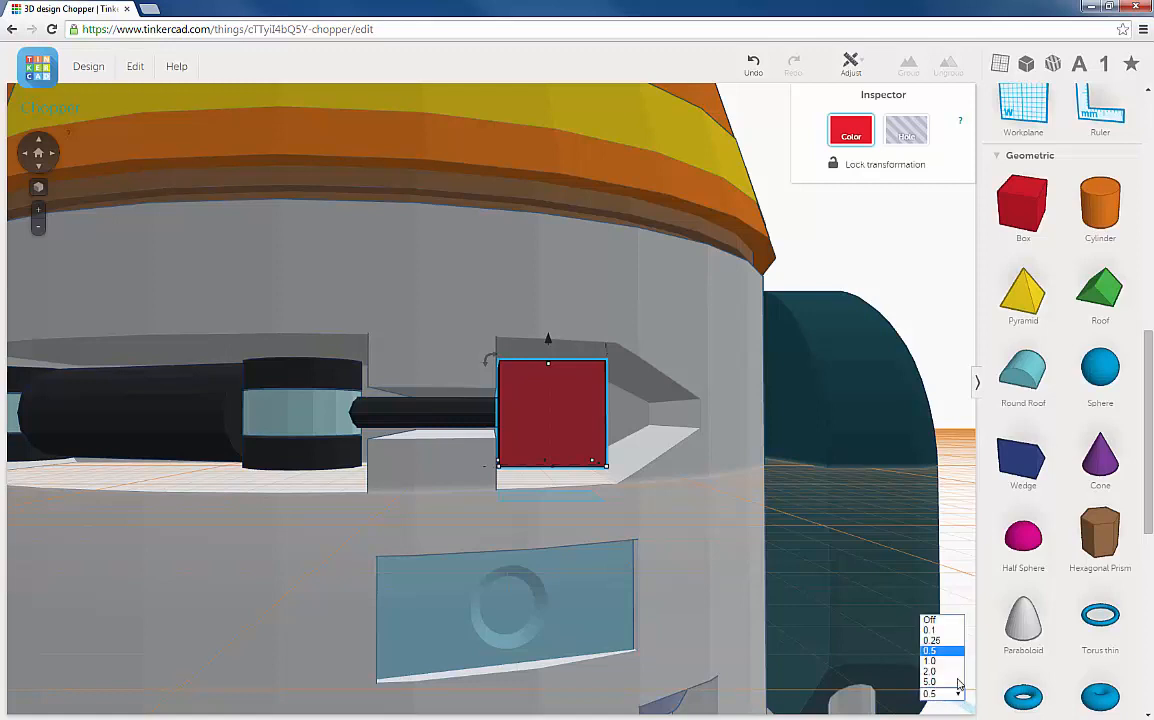
{"action": "left_click", "coordinate": [938, 648]}
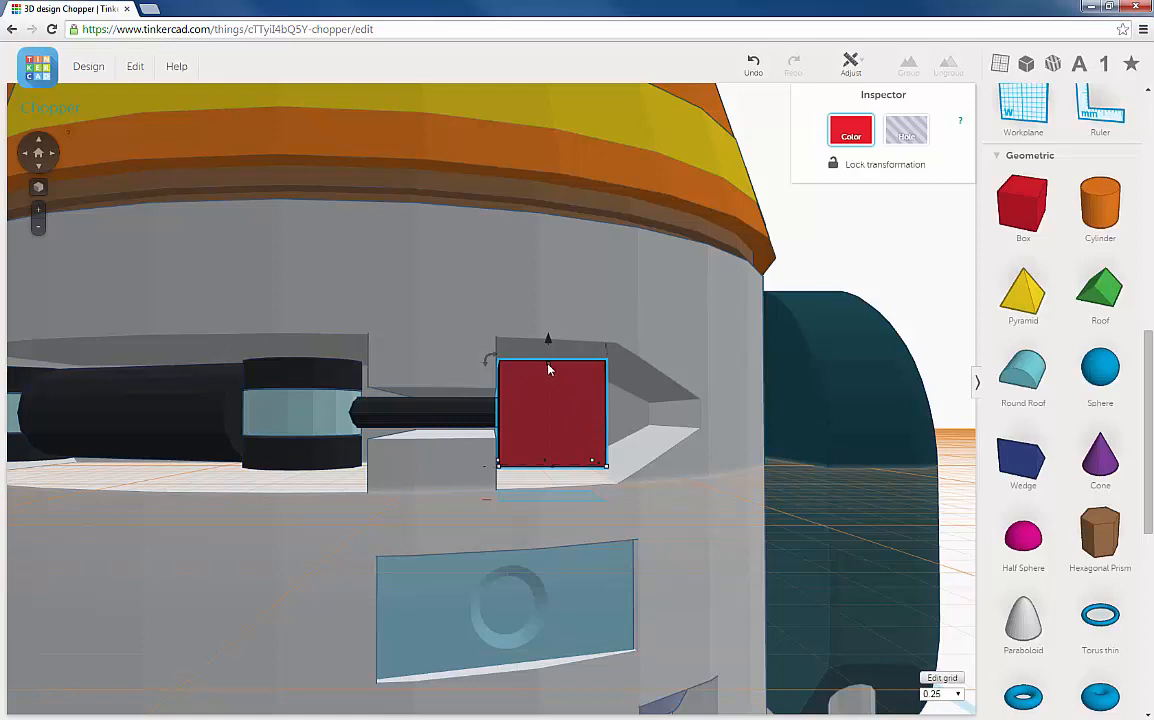
{"action": "left_click_drag", "start_coordinate": [548, 370], "coordinate": [548, 360]}
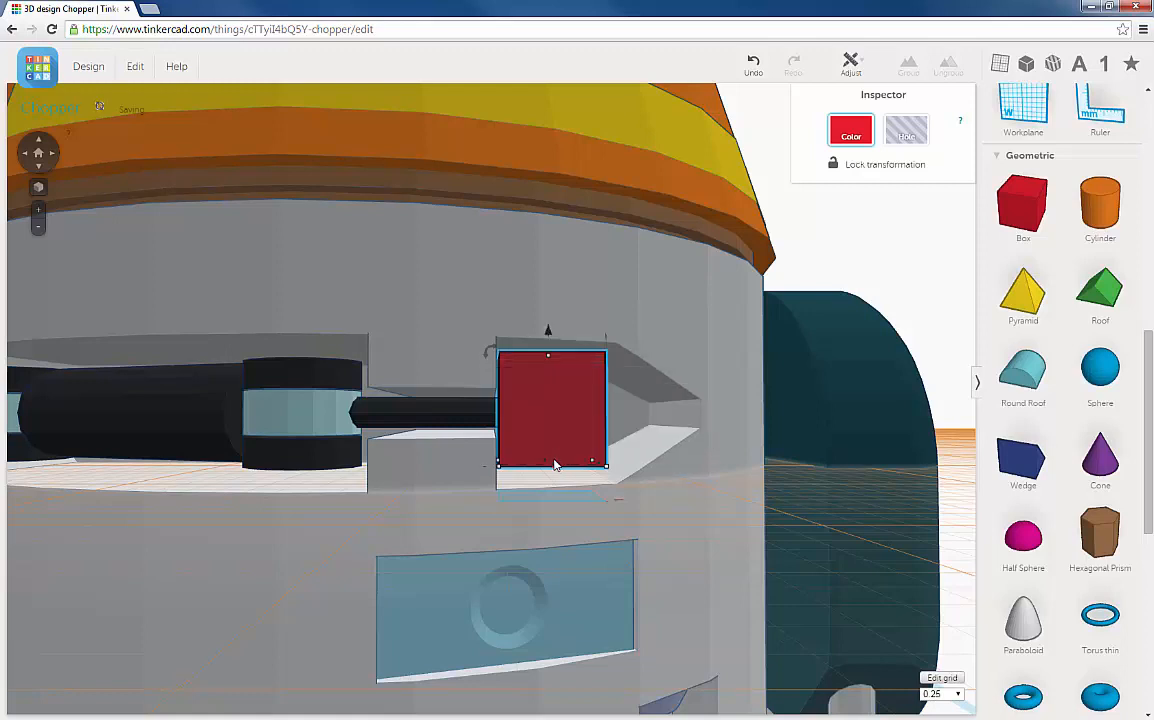
Step: Lower the red box by 0.25 mm and extend its top upward by another 0.25 mm
{"action": "mouse_move", "coordinate": [550, 331]}
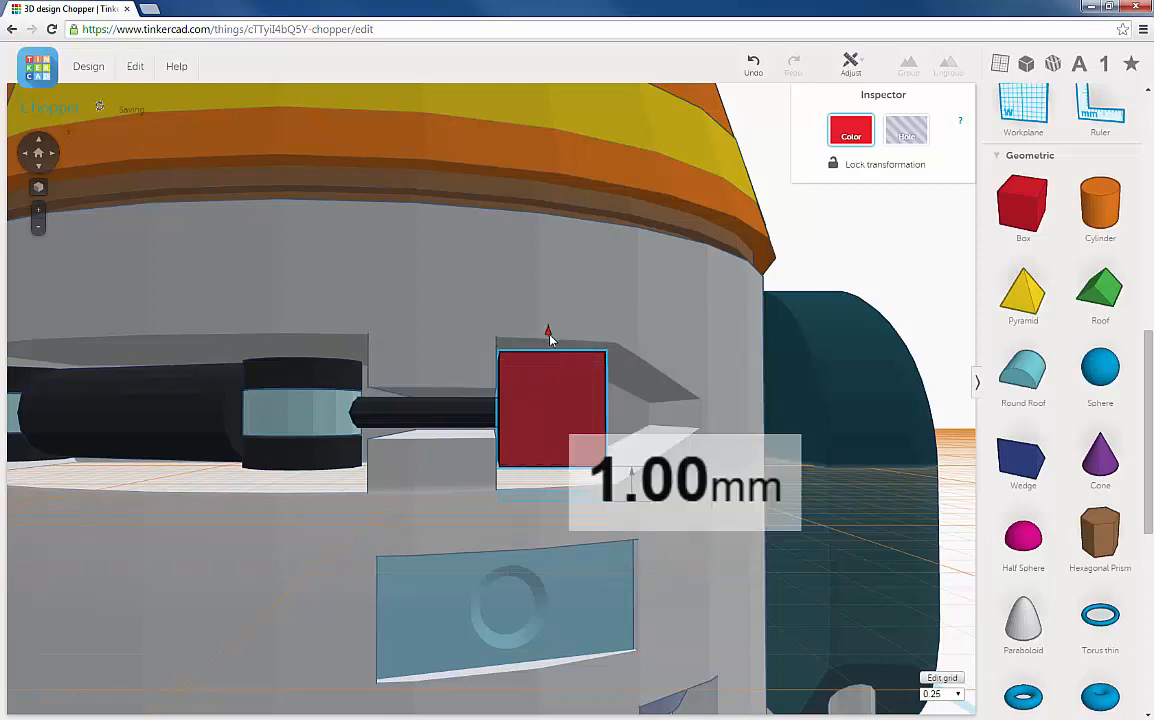
{"action": "left_click_drag", "start_coordinate": [549, 342], "coordinate": [550, 352]}
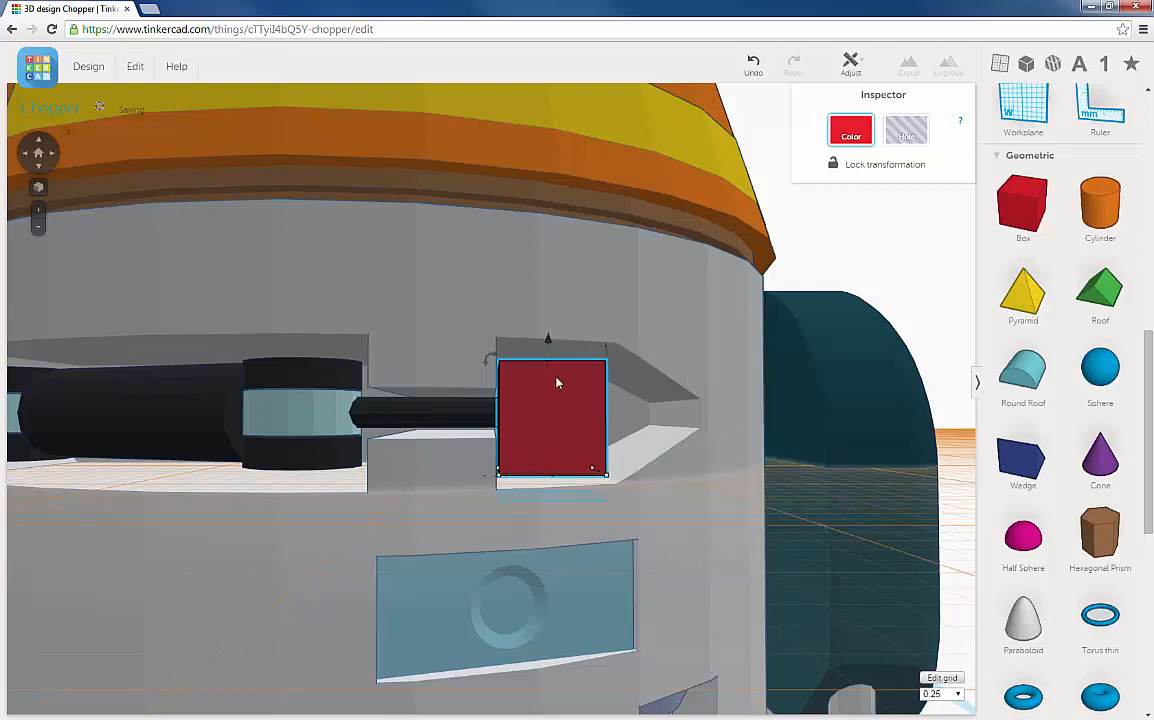
{"action": "mouse_move", "coordinate": [550, 370]}
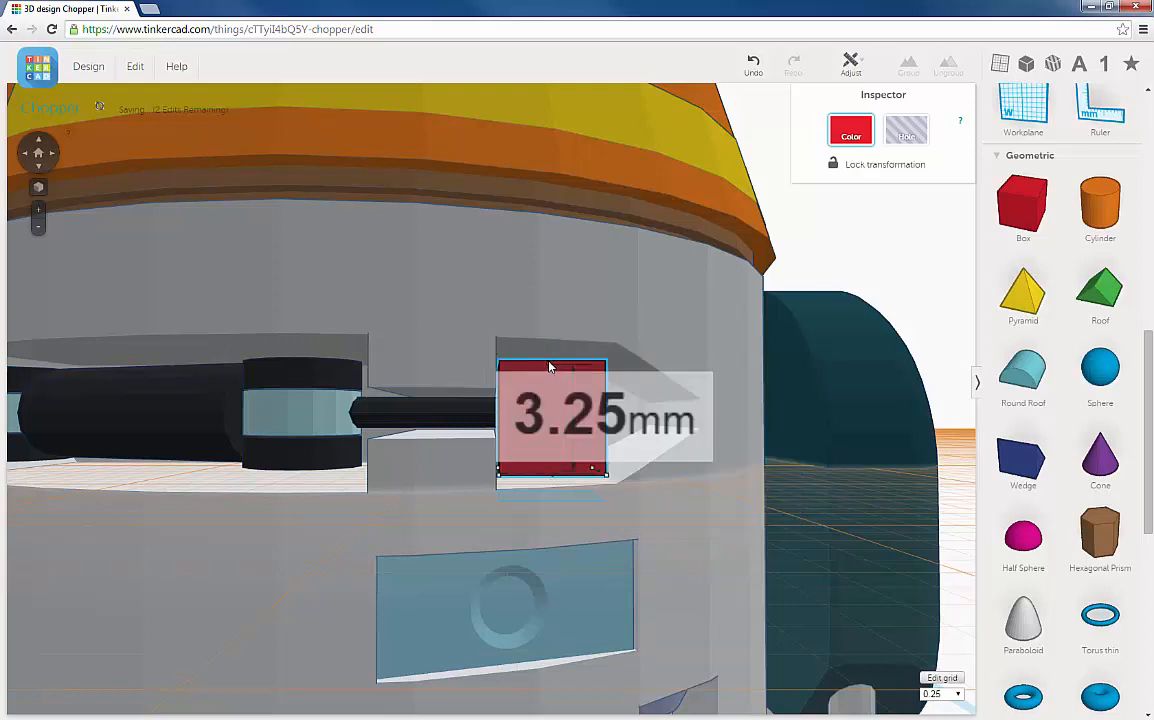
{"action": "left_click_drag", "start_coordinate": [550, 367], "coordinate": [549, 352]}
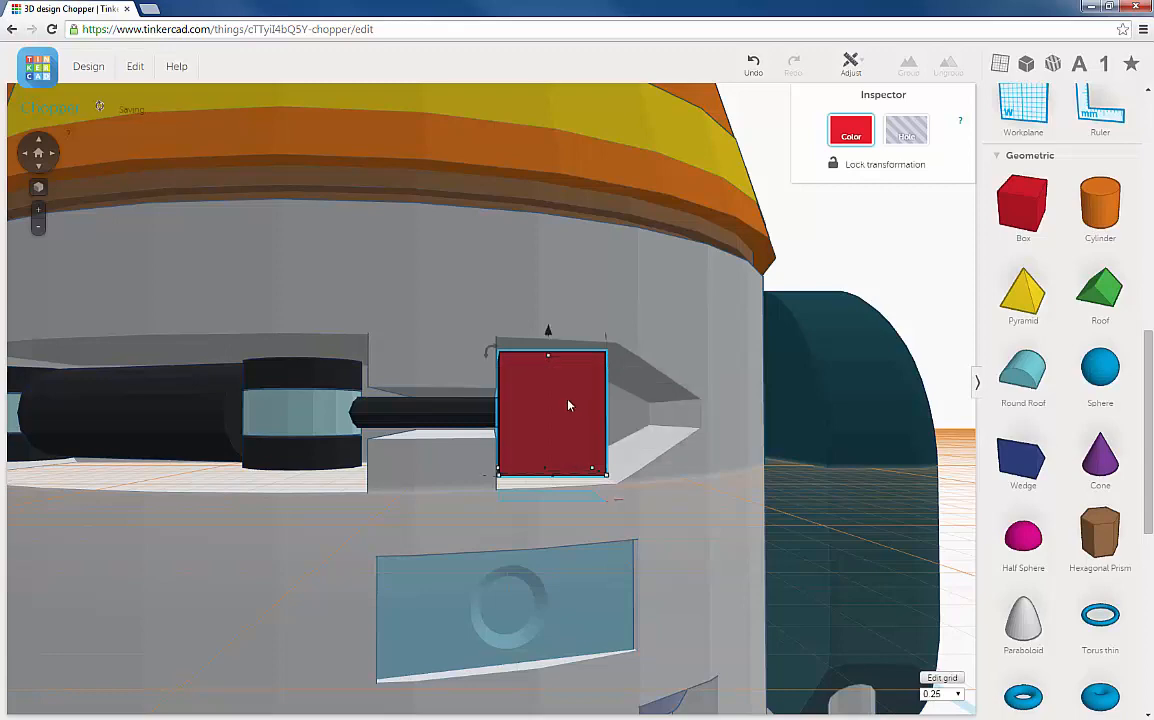
Step: Move the red box straight back into the arrow-shaped recess so it sits at the end of the black rod
{"action": "right_click_drag", "start_coordinate": [572, 410], "coordinate": [482, 459]}
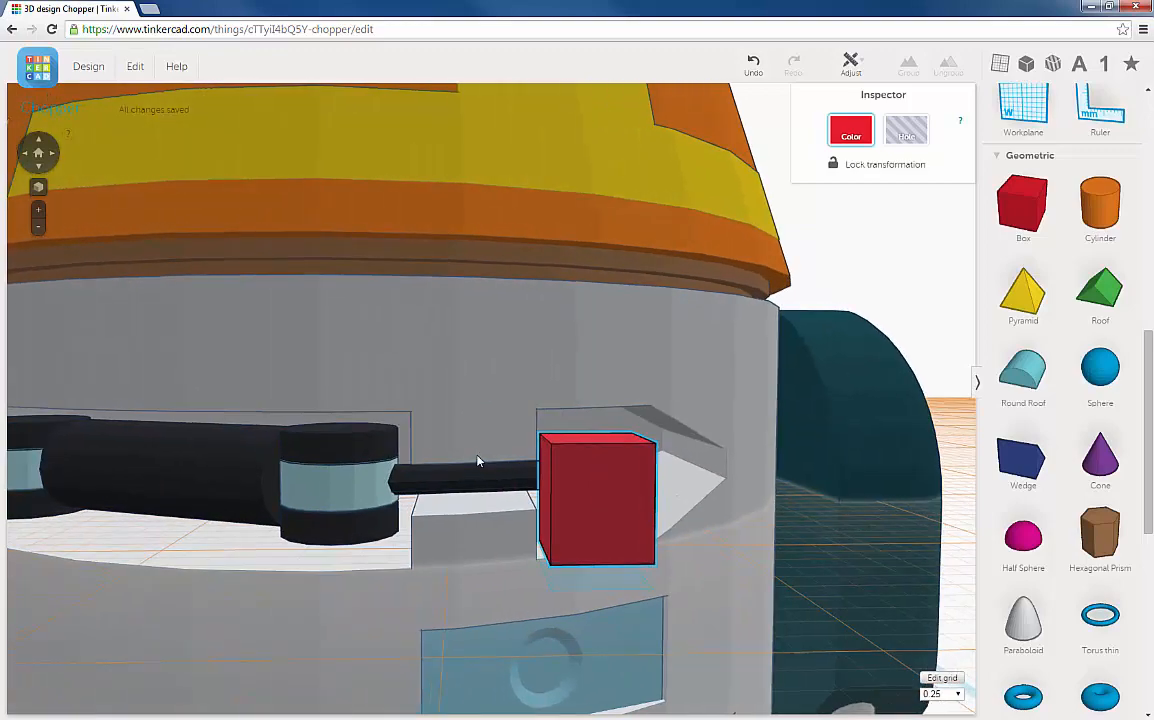
{"action": "right_click_drag", "start_coordinate": [624, 485], "coordinate": [541, 479]}
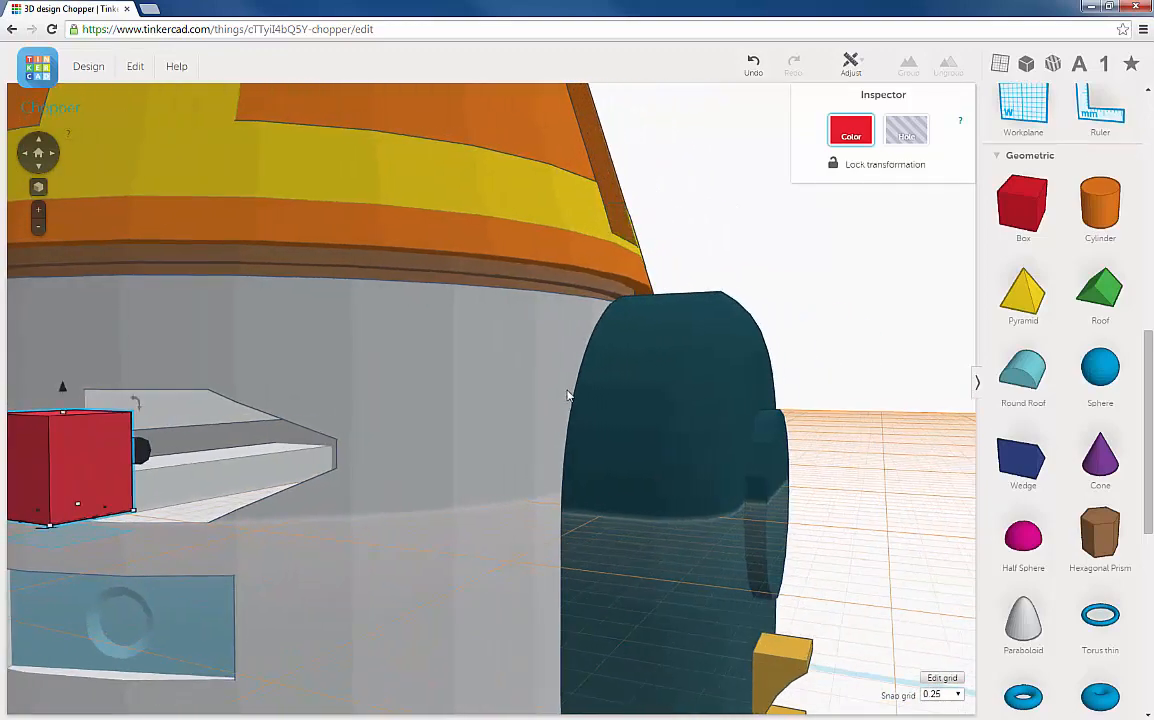
{"action": "key", "text": "f"}
{"action": "right_click_drag", "start_coordinate": [656, 425], "coordinate": [531, 415]}
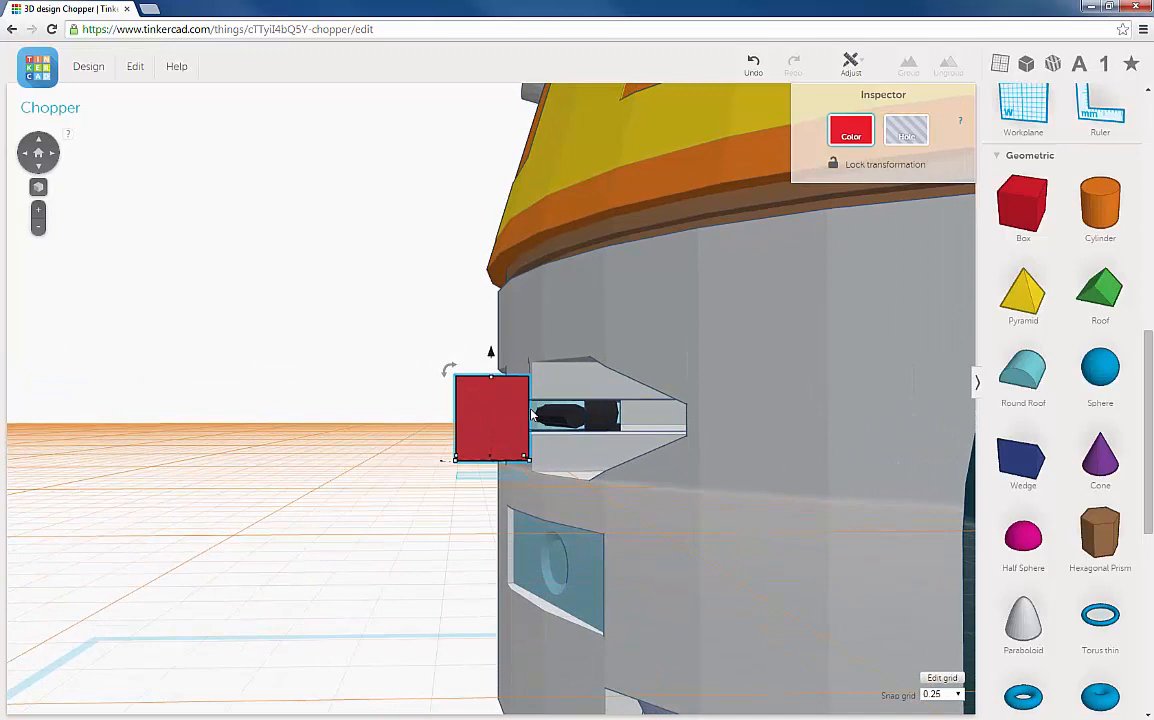
{"action": "key", "text": "Right"}
{"action": "key", "text": "Right"}
{"action": "key", "text": "Right"}
{"action": "key", "text": "Right"}
{"action": "key", "text": "Right"}
{"action": "key", "text": "Right"}
{"action": "key", "text": "Right"}
{"action": "key", "text": "Right"}
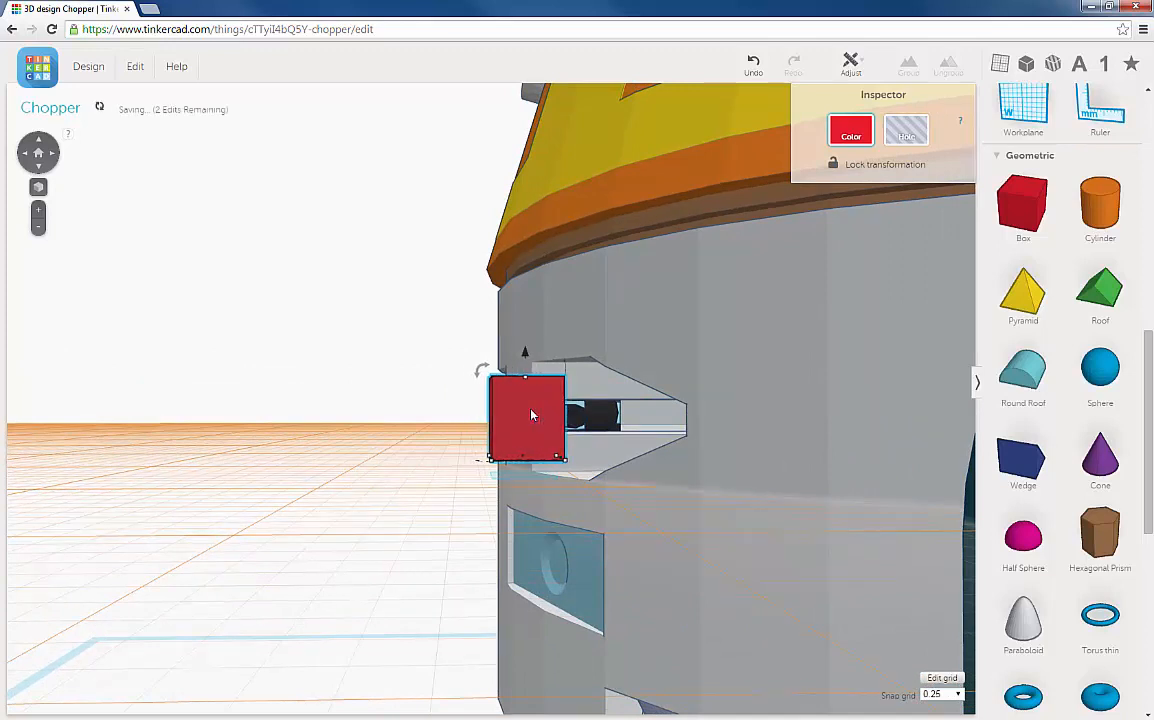
{"action": "key", "text": "Right"}
{"action": "key", "text": "Right"}
{"action": "key", "text": "Right"}
{"action": "key", "text": "Right"}
{"action": "key", "text": "Right"}
{"action": "key", "text": "Right"}
{"action": "key", "text": "Right"}
{"action": "key", "text": "Right"}
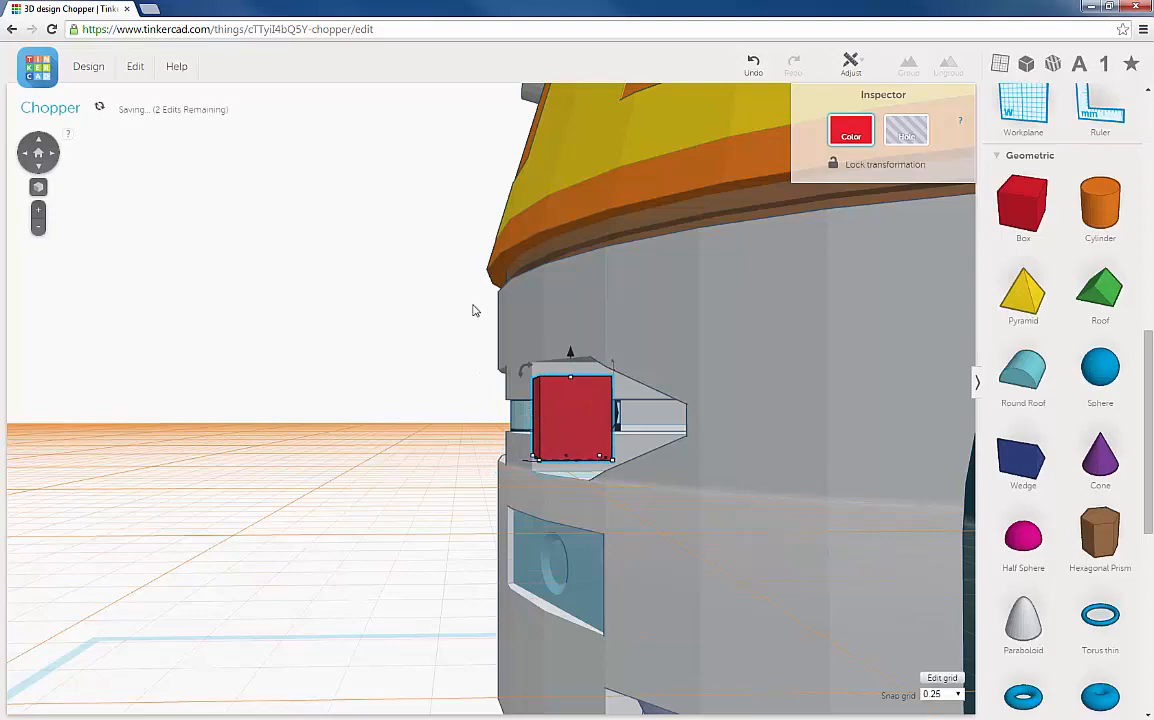
Step: Turn a duplicate of the red box into a hole reduced to about the upper half of the box's height
{"action": "right_click_drag", "start_coordinate": [520, 418], "coordinate": [585, 444]}
{"action": "right_click_drag", "start_coordinate": [716, 427], "coordinate": [746, 419]}
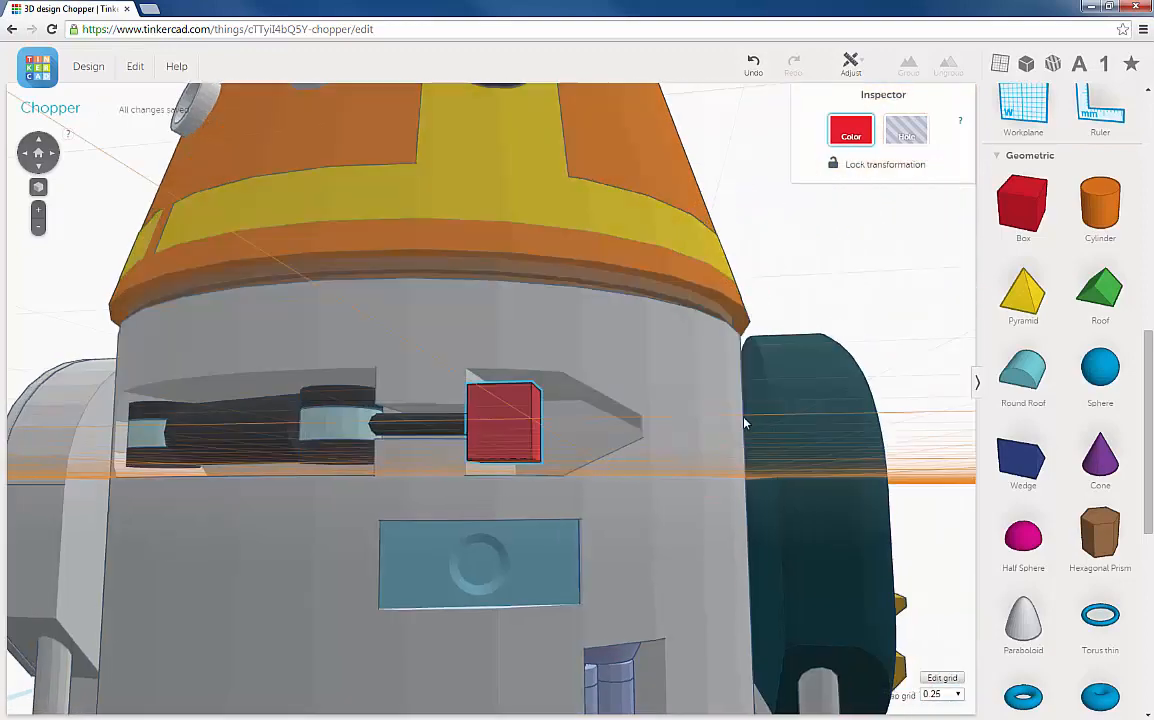
{"action": "middle_click_drag", "start_coordinate": [523, 446], "coordinate": [631, 461]}
{"action": "scroll", "coordinate": [631, 461], "scroll_direction": "up", "scroll_amount": 3}
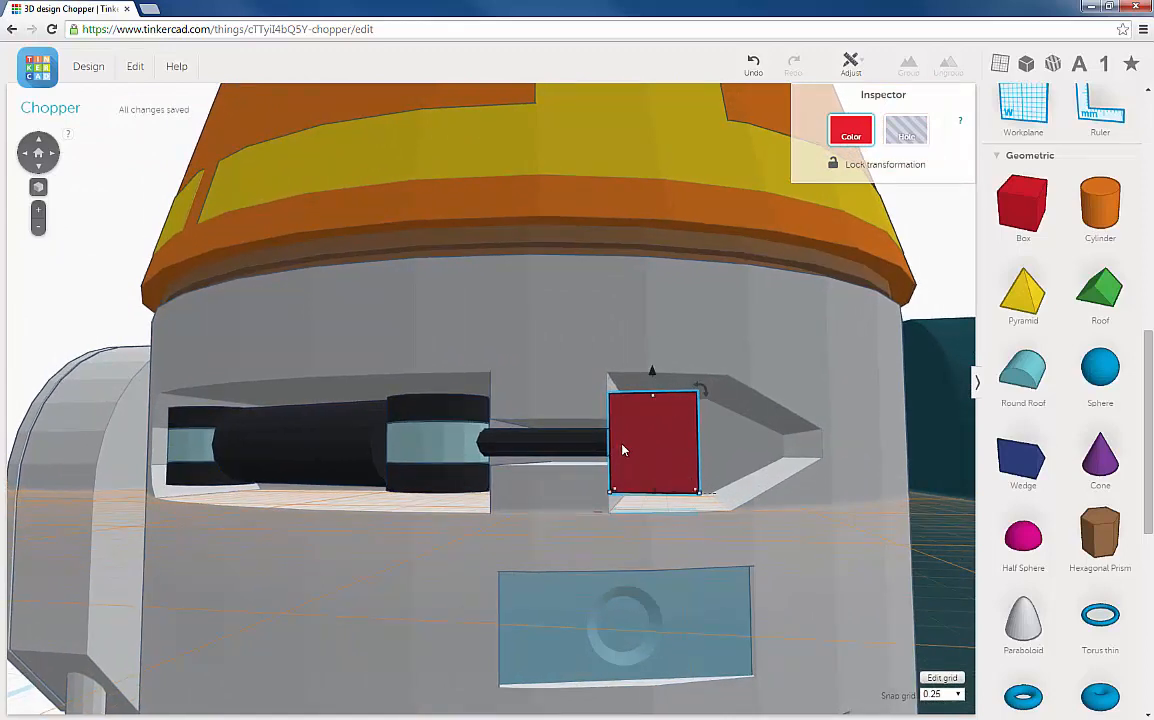
{"action": "right_click_drag", "start_coordinate": [618, 451], "coordinate": [631, 443]}
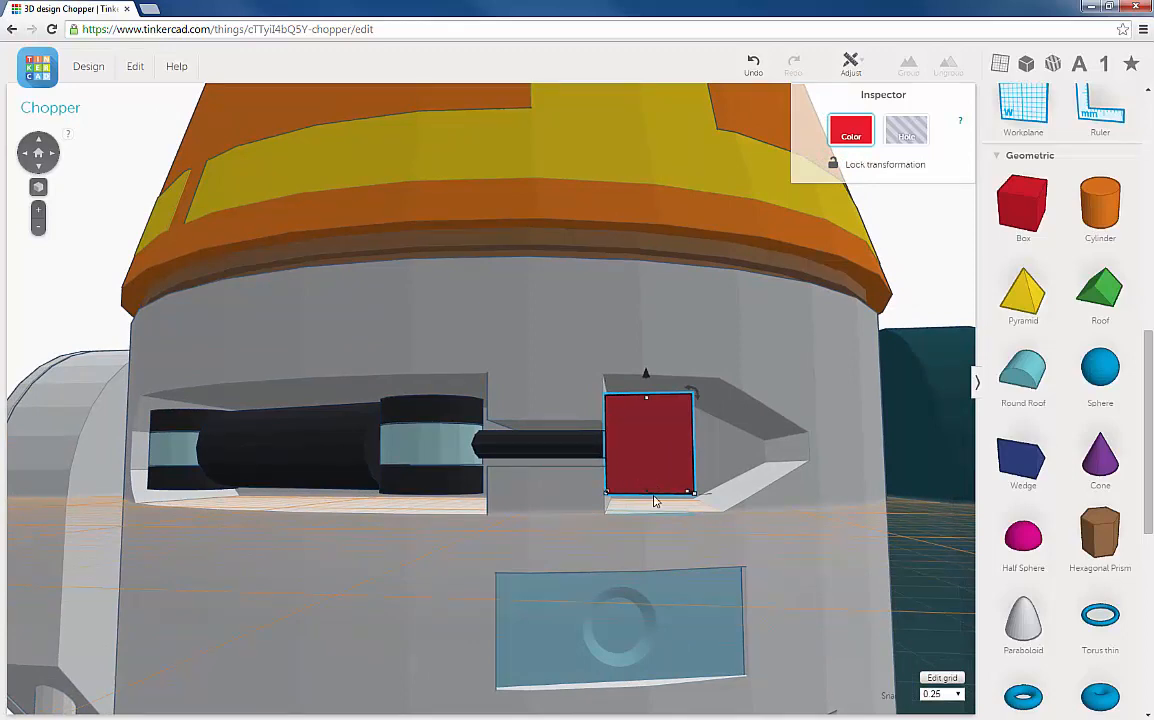
{"action": "mouse_move", "coordinate": [650, 451]}
{"action": "middle_mouse_down"}
{"action": "mouse_move", "coordinate": [640, 472]}
{"action": "mouse_move", "coordinate": [648, 447]}
{"action": "middle_mouse_up"}
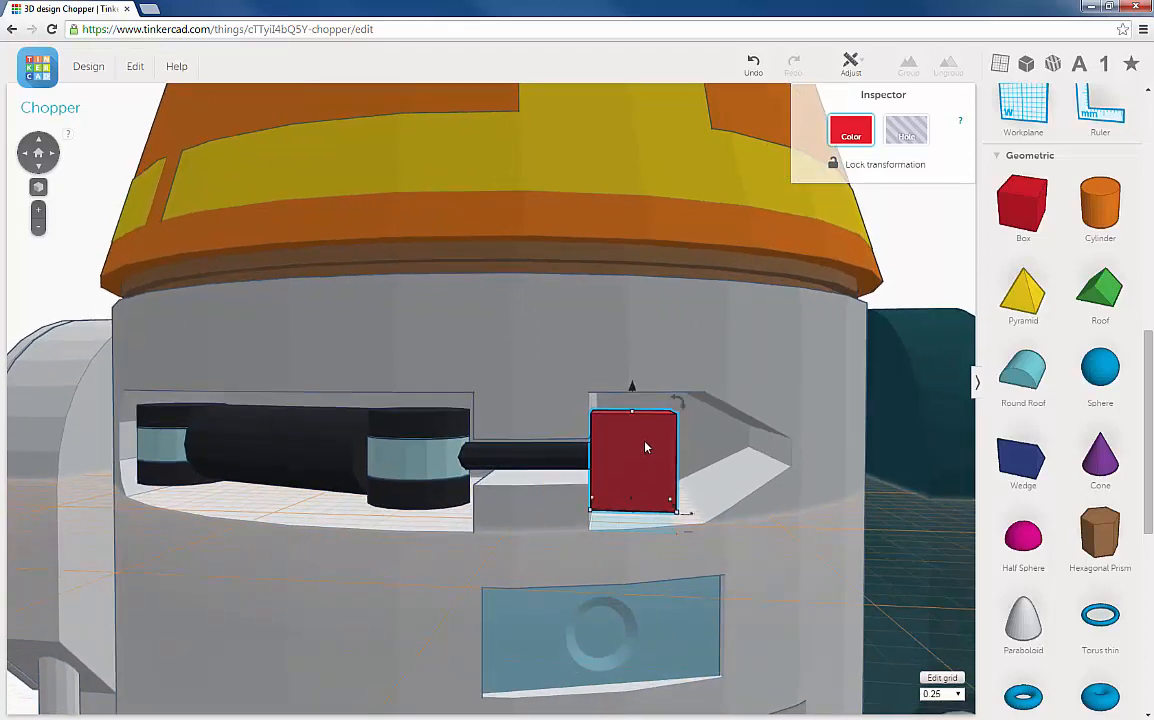
{"action": "left_click", "coordinate": [137, 66]}
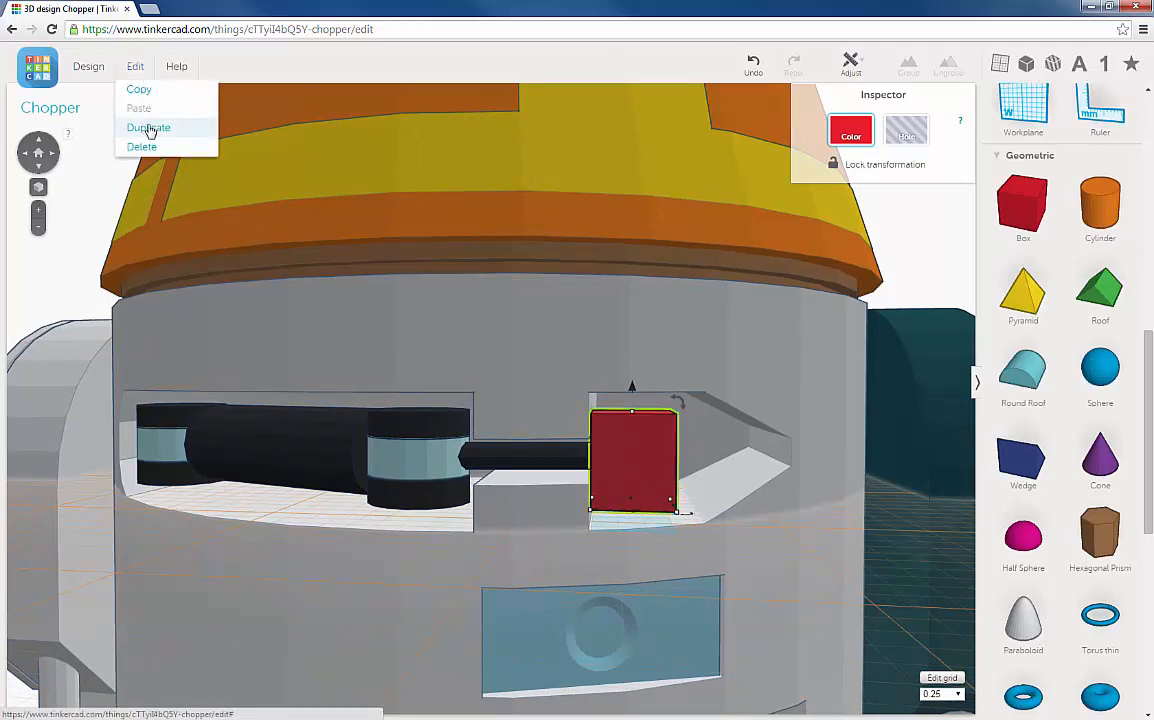
{"action": "left_click", "coordinate": [148, 128]}
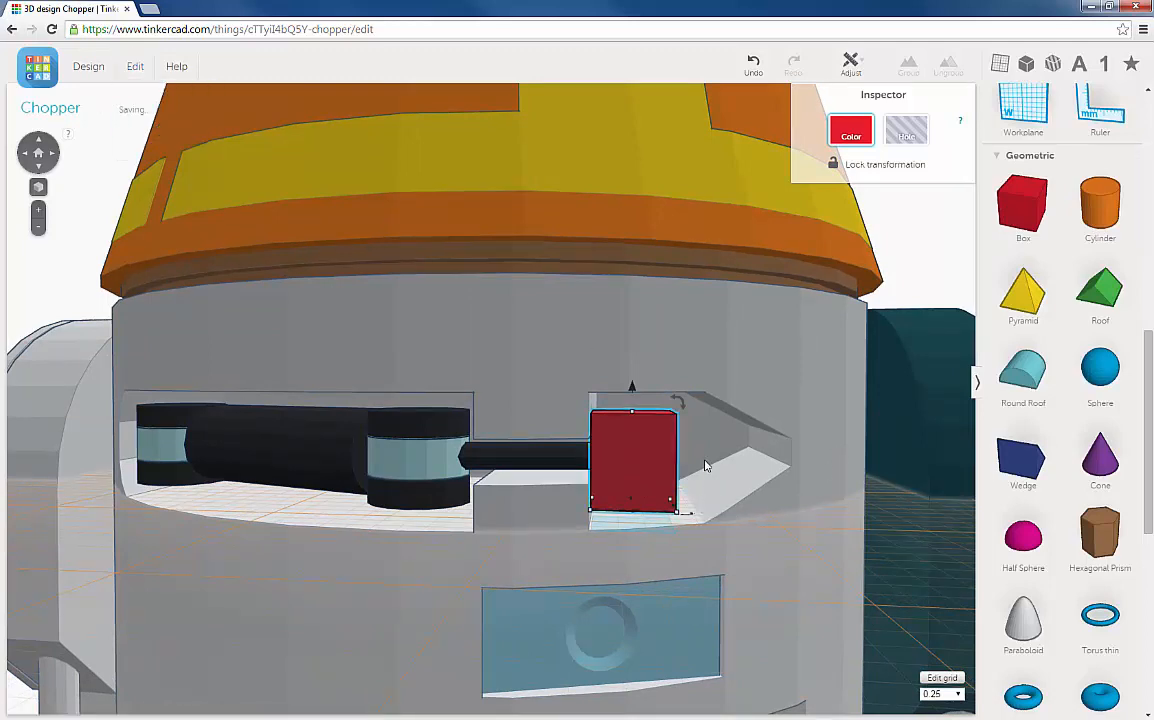
{"action": "left_click", "coordinate": [906, 130]}
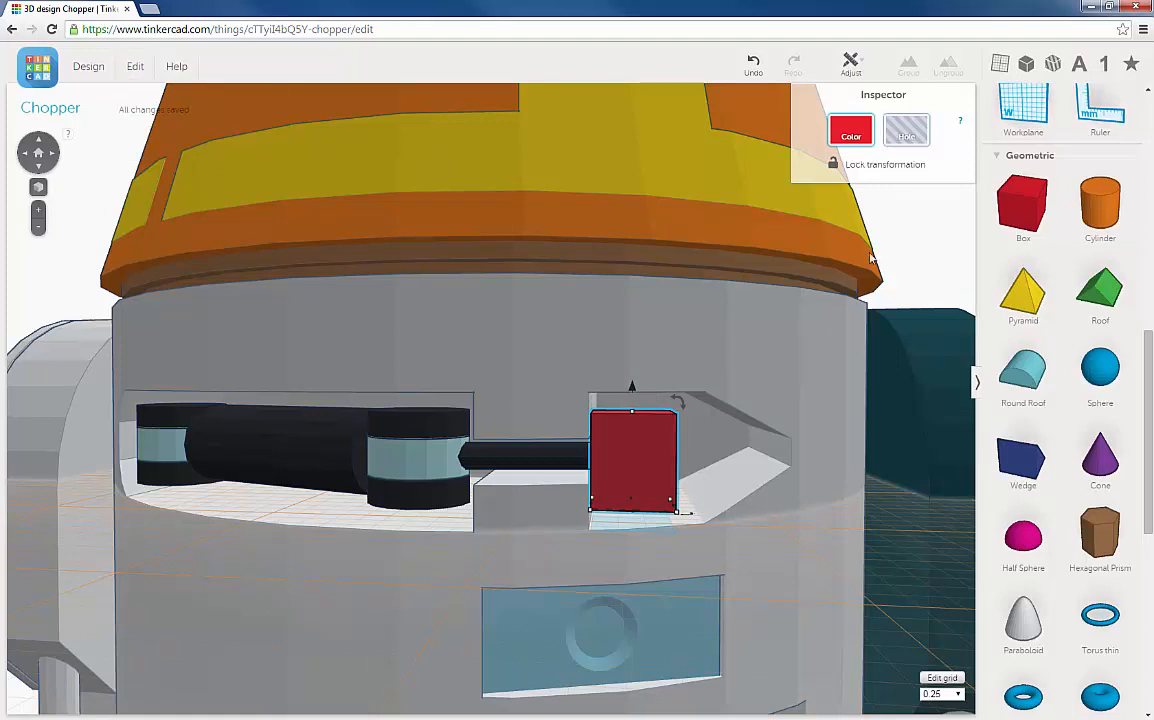
{"action": "left_click_drag", "start_coordinate": [632, 388], "coordinate": [633, 418]}
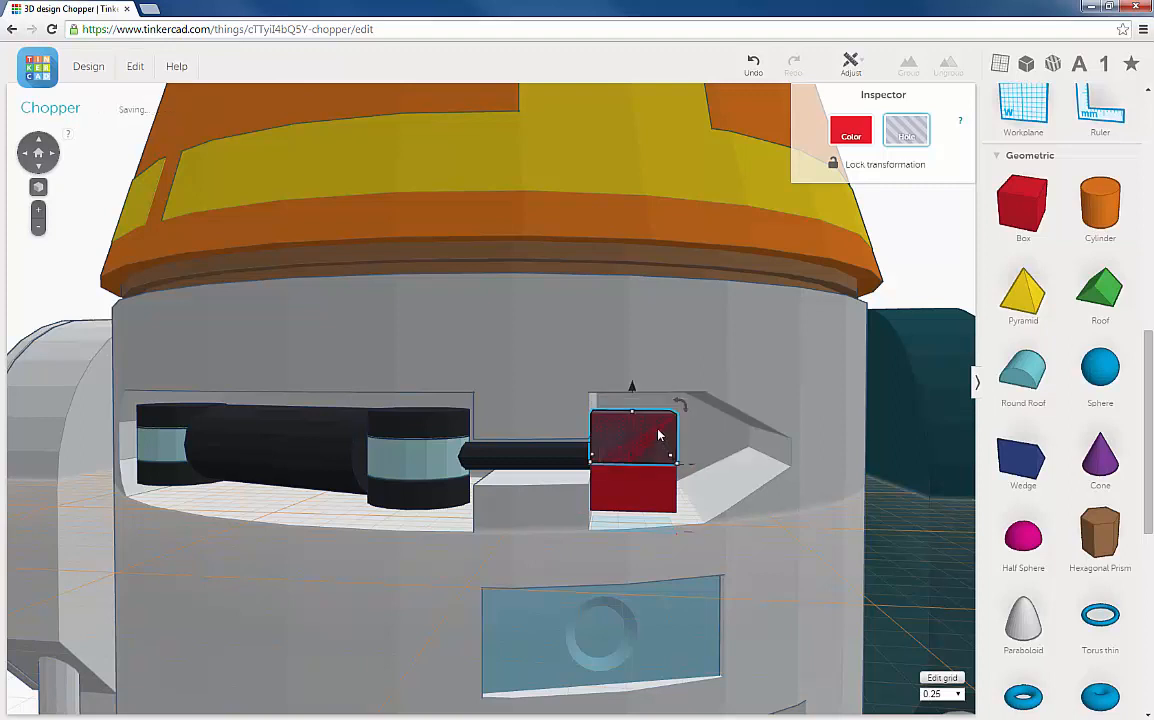
Step: Rotate the hole about 45 degrees counterclockwise and position it across the red box's upper corner on the black rod's side
{"action": "key", "text": "Left"}
{"action": "key", "text": "Left"}
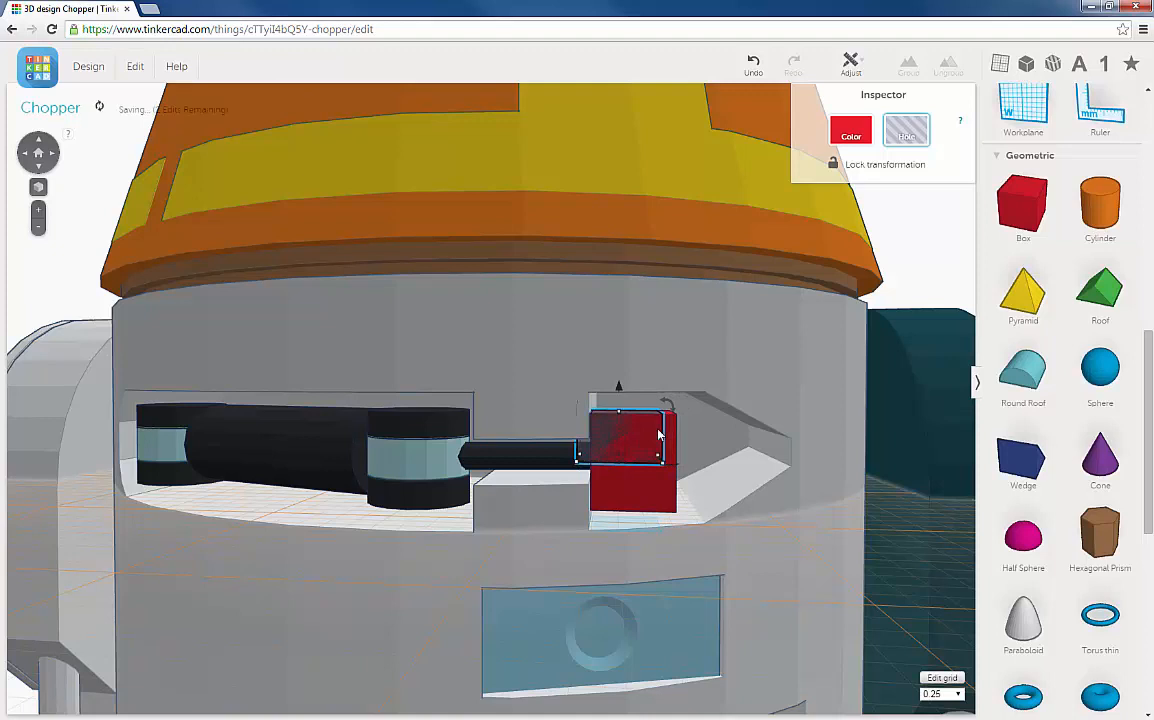
{"action": "key", "text": "Left"}
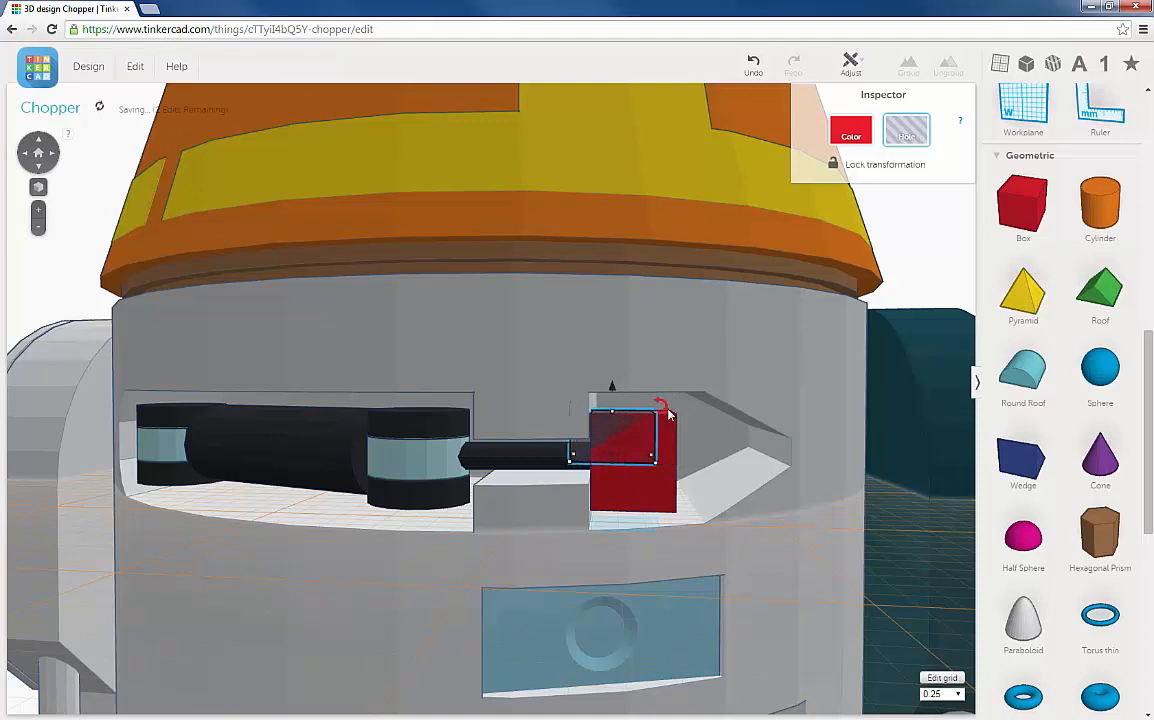
{"action": "left_click_drag", "start_coordinate": [664, 404], "coordinate": [660, 381]}
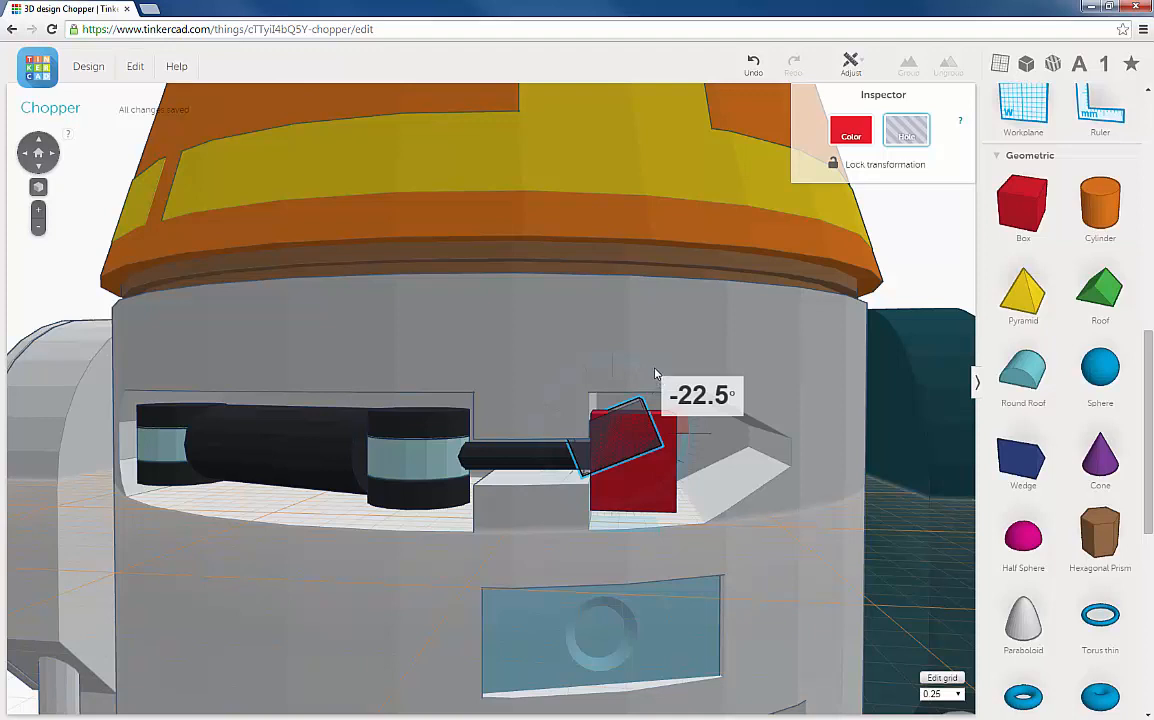
{"action": "left_click_drag", "start_coordinate": [654, 371], "coordinate": [625, 360]}
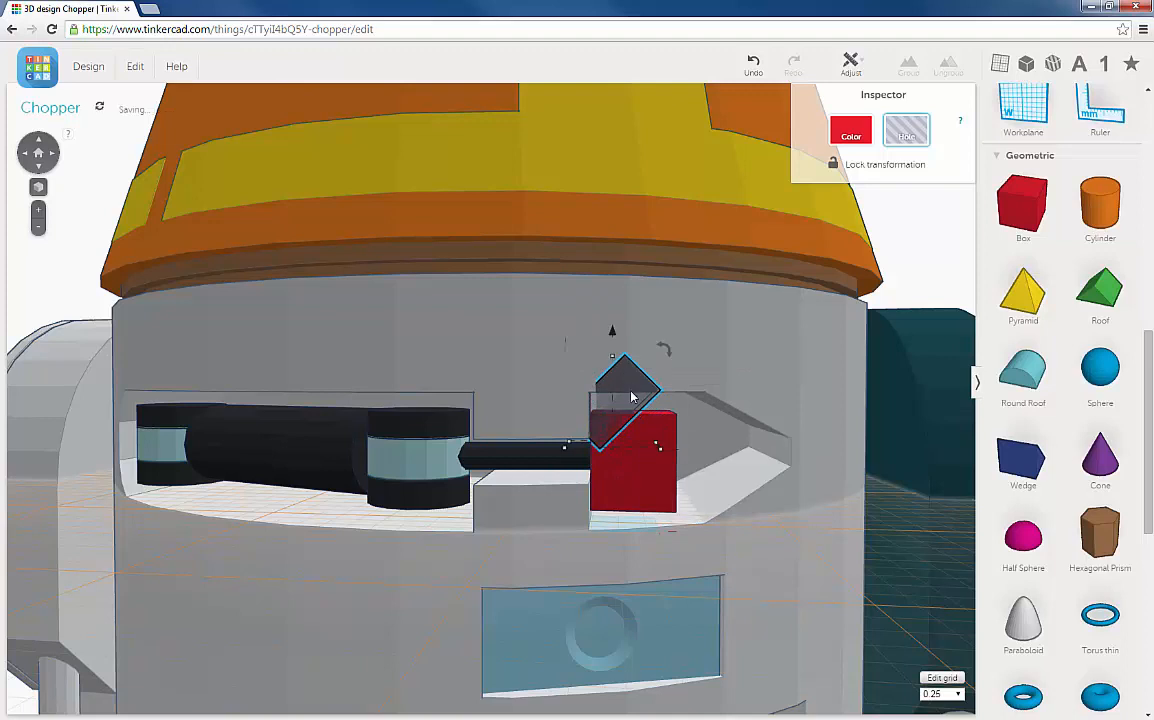
{"action": "key", "text": "Left"}
{"action": "key", "text": "Left"}
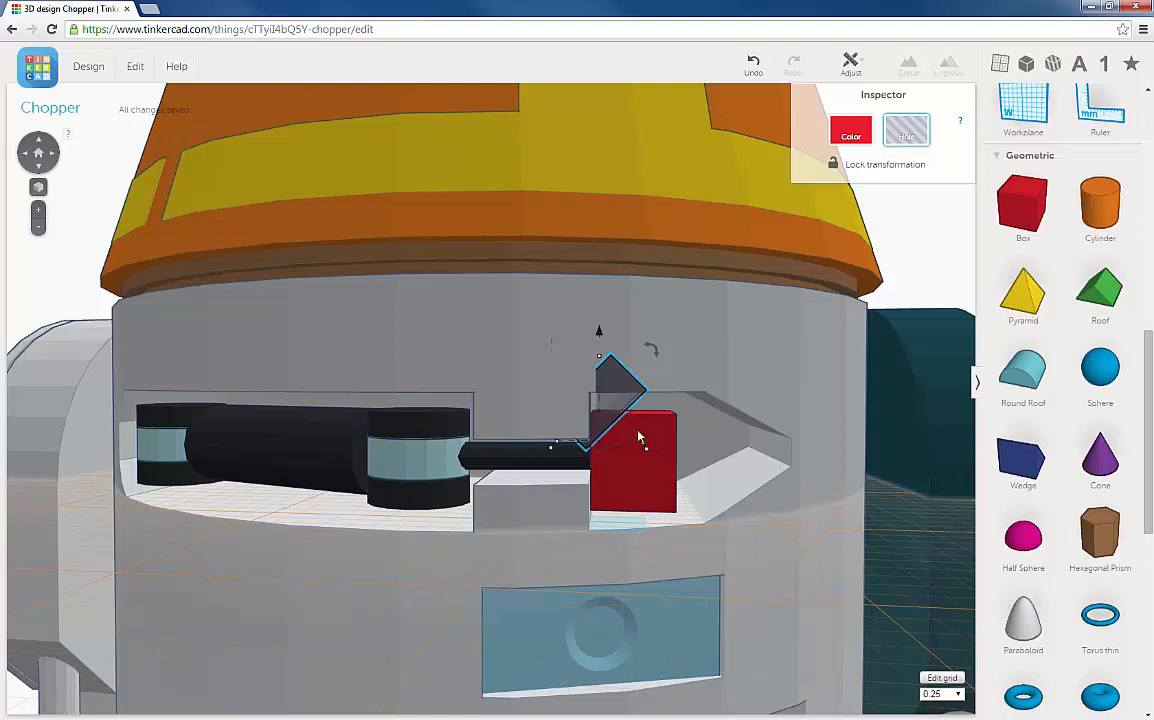
Step: Change the snap grid to 0.1 and shift the tilted hole 0.2 mm away from the black rod
{"action": "mouse_move", "coordinate": [638, 431]}
{"action": "right_mouse_down"}
{"action": "mouse_move", "coordinate": [647, 408]}
{"action": "mouse_move", "coordinate": [654, 418]}
{"action": "mouse_move", "coordinate": [642, 409]}
{"action": "right_mouse_up"}
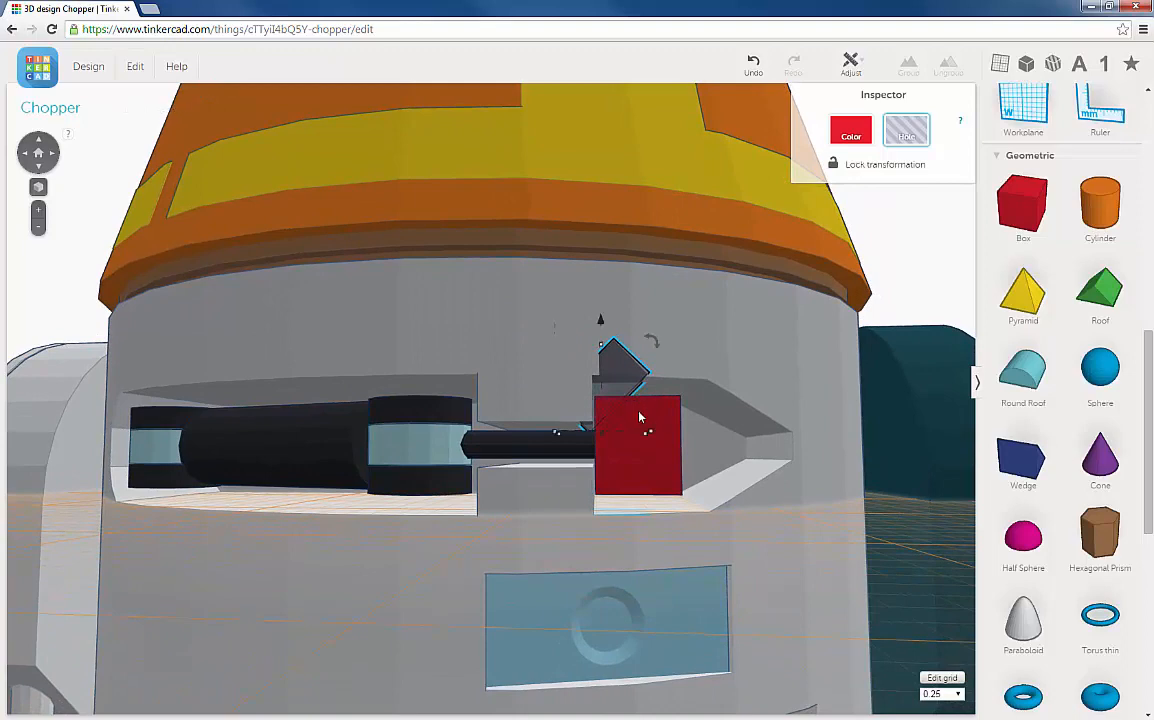
{"action": "left_click", "coordinate": [940, 693]}
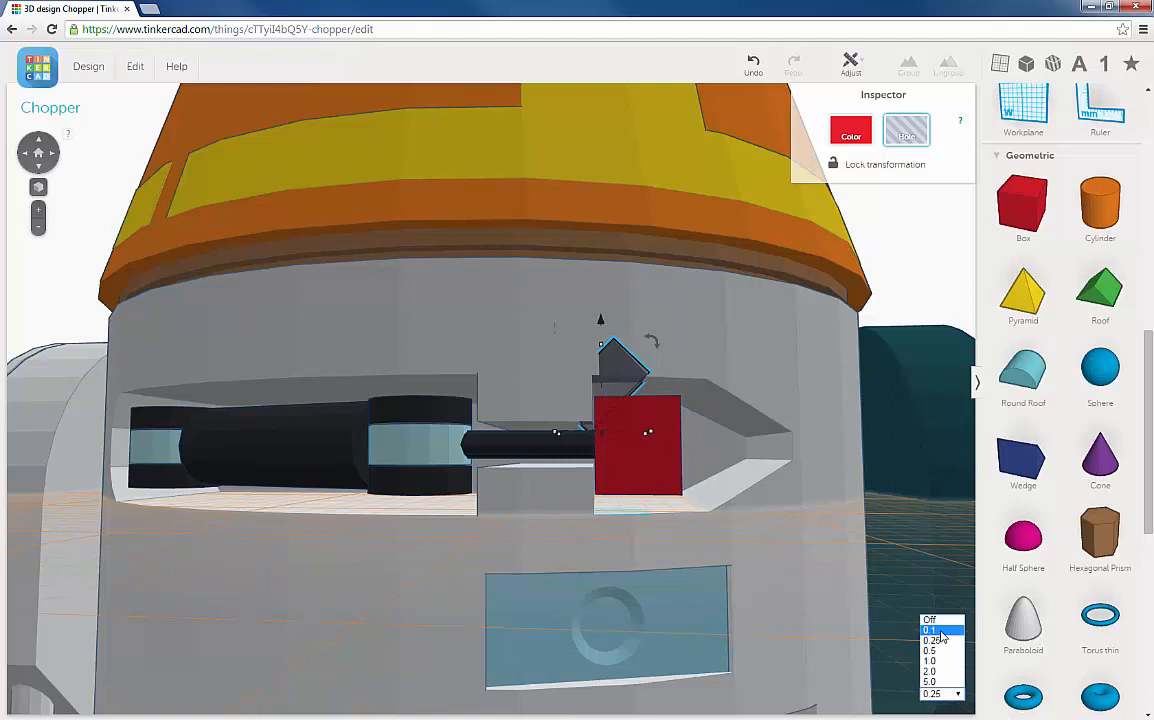
{"action": "left_click", "coordinate": [933, 630]}
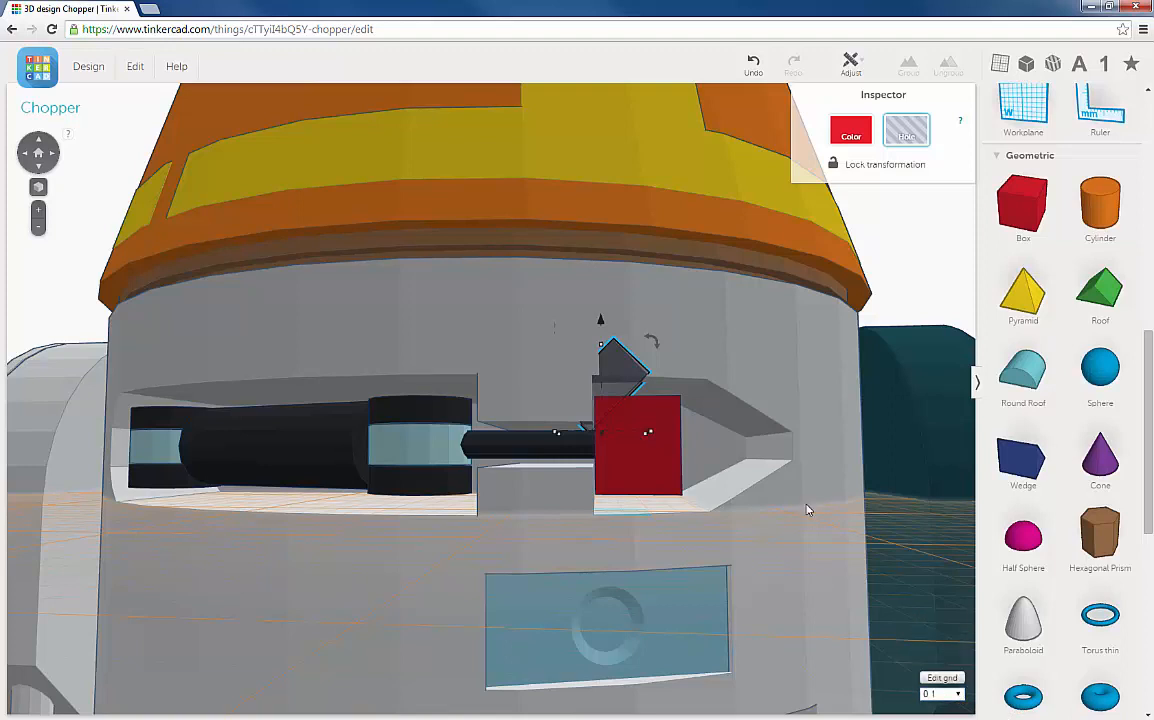
{"action": "key", "text": "Right"}
{"action": "key", "text": "Right"}
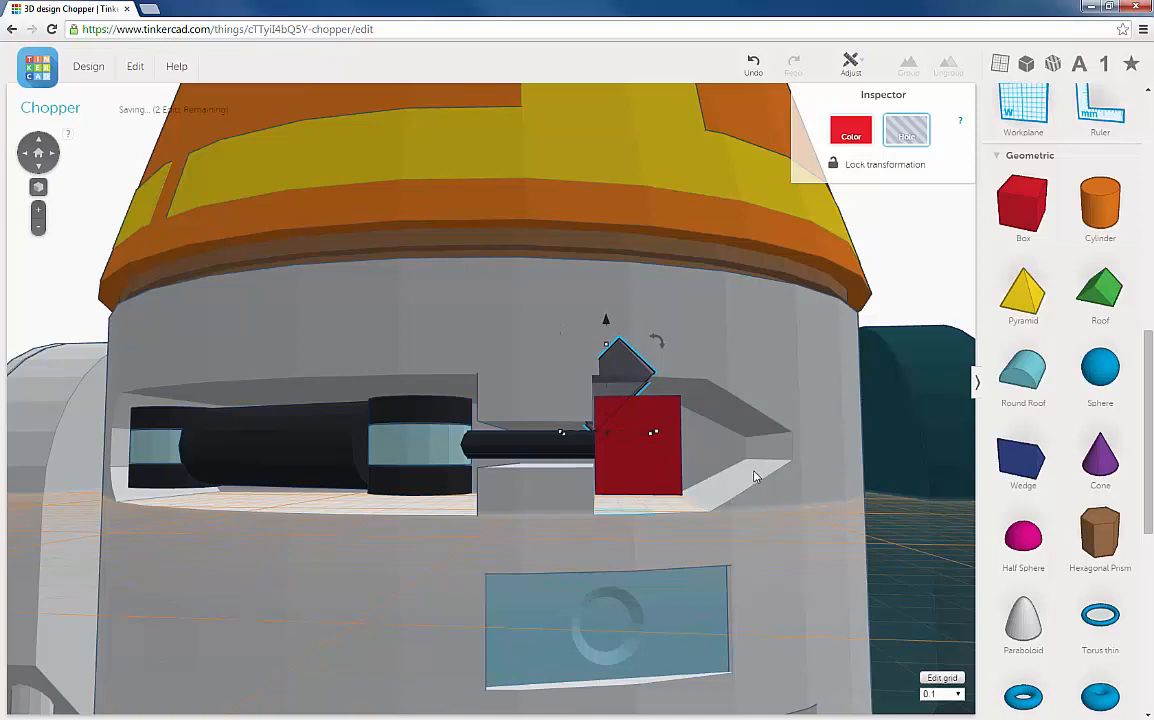
Step: Duplicate the tilted hole in place twice
{"action": "mouse_move", "coordinate": [737, 477]}
{"action": "right_mouse_down"}
{"action": "mouse_move", "coordinate": [723, 496]}
{"action": "mouse_move", "coordinate": [741, 485]}
{"action": "right_mouse_up"}
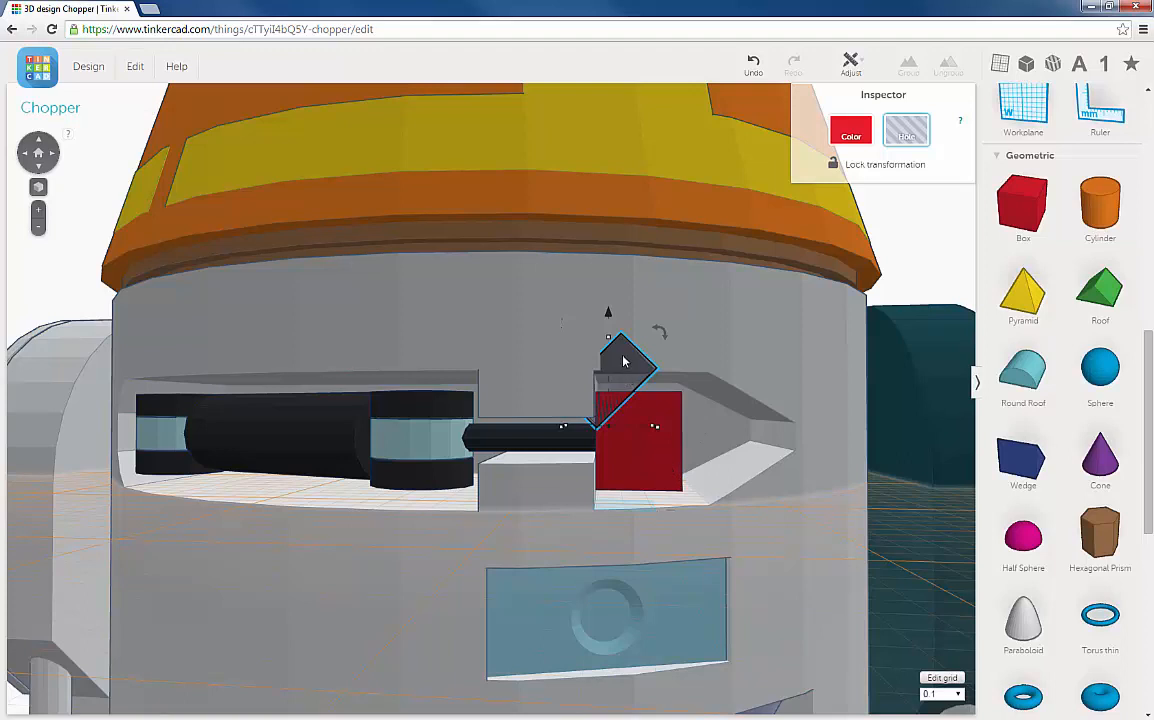
{"action": "left_click", "coordinate": [135, 66]}
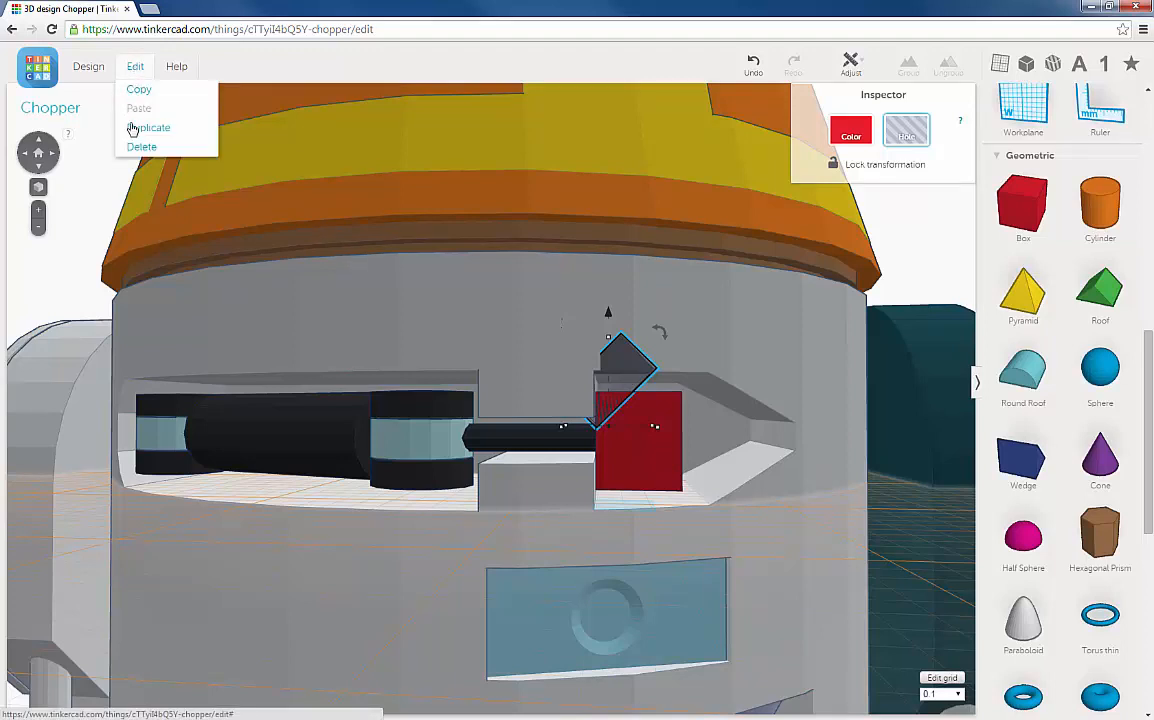
{"action": "left_click", "coordinate": [133, 131]}
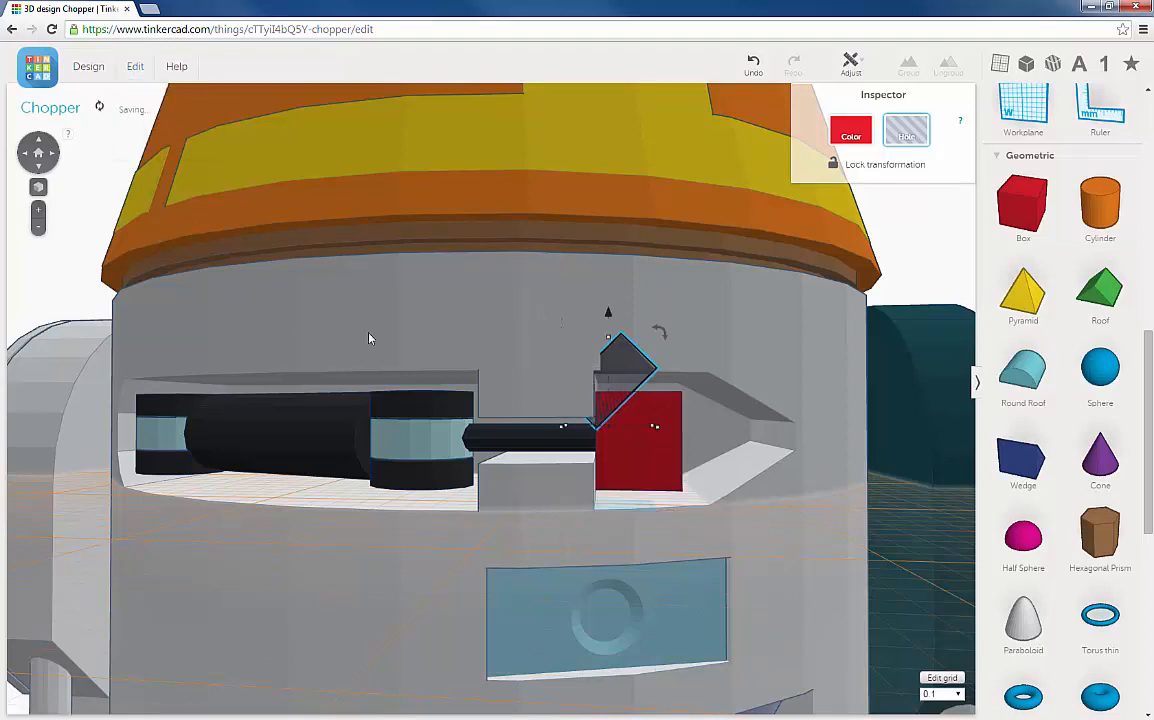
{"action": "left_click", "coordinate": [135, 68]}
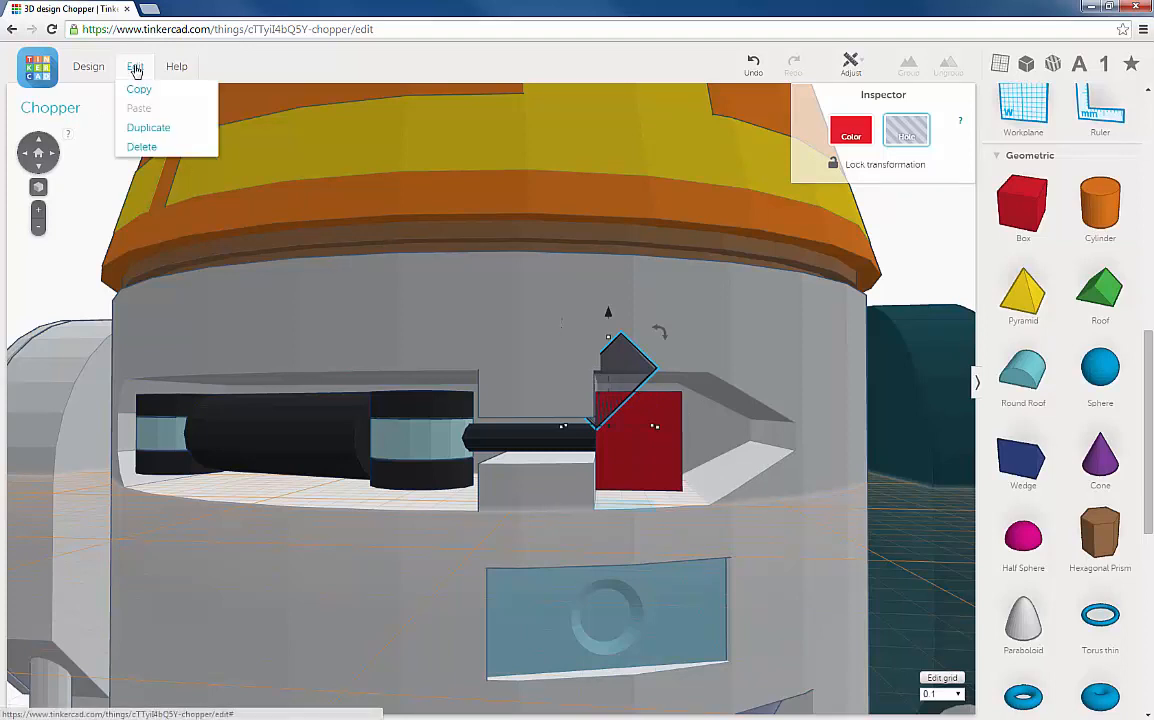
{"action": "left_click", "coordinate": [137, 130]}
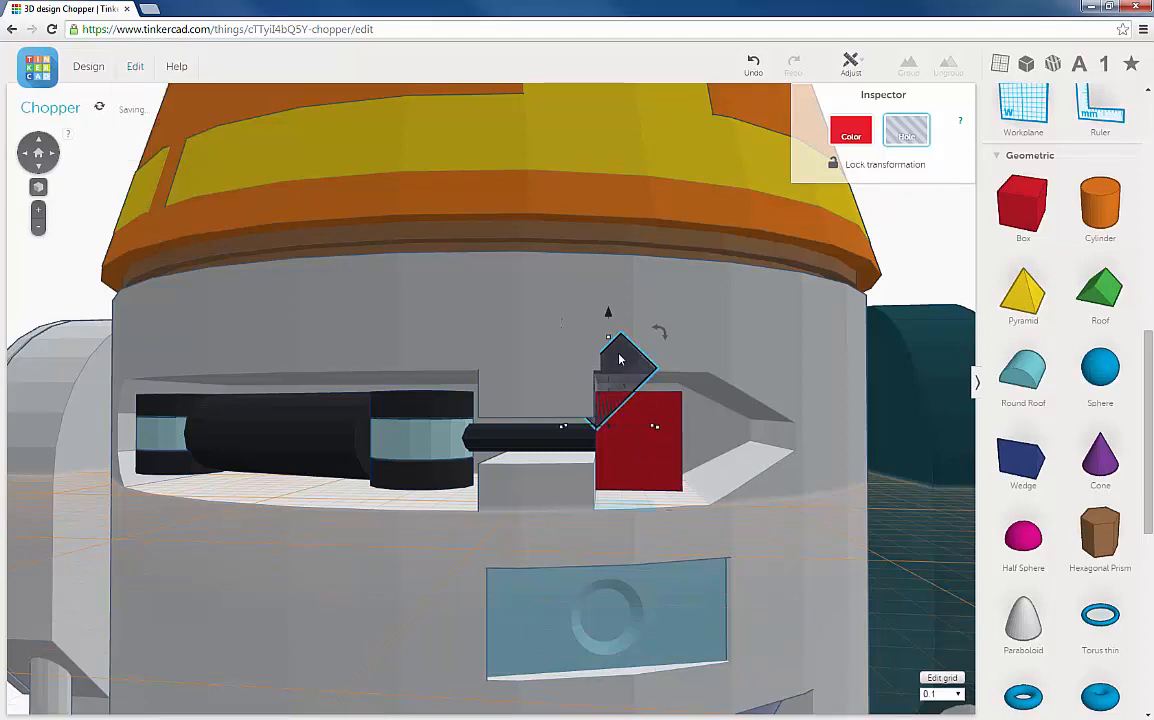
Step: Rotate one duplicate of the hole to the opposite tilt and lower it to the red box's lower corner by the black rod
{"action": "right_click_drag", "start_coordinate": [645, 441], "coordinate": [628, 445]}
{"action": "right_click_drag", "start_coordinate": [698, 436], "coordinate": [646, 452]}
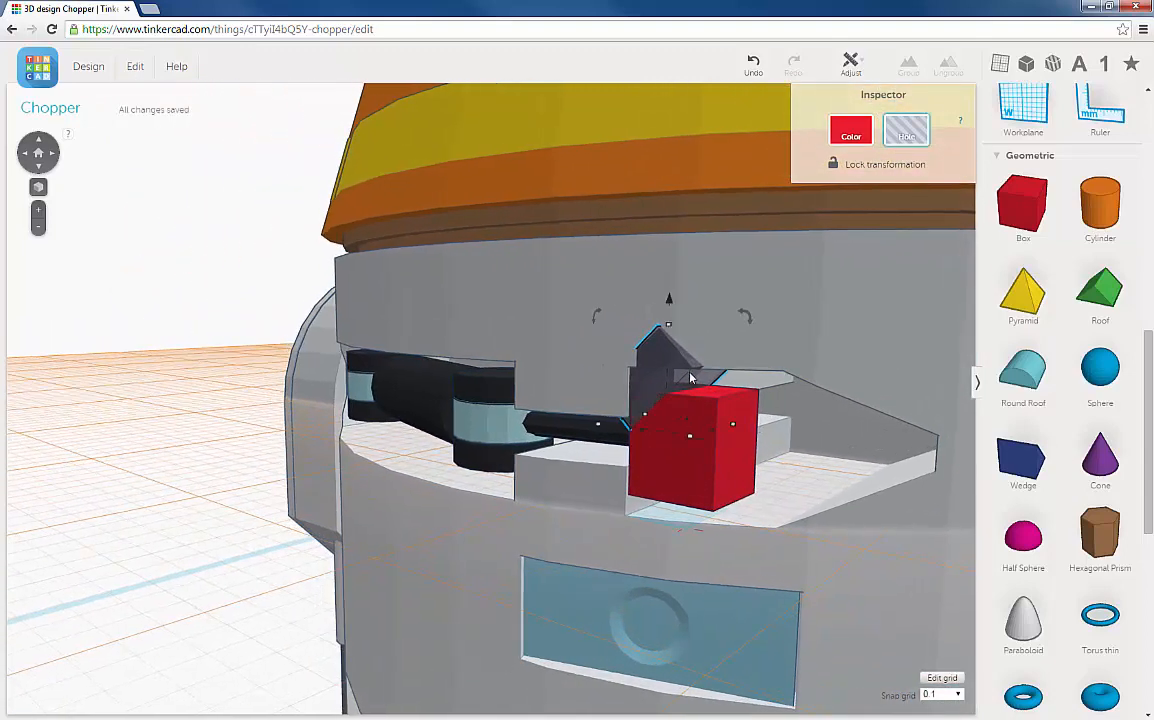
{"action": "right_click_drag", "start_coordinate": [597, 392], "coordinate": [558, 405]}
{"action": "left_click_drag", "start_coordinate": [706, 328], "coordinate": [574, 473]}
{"action": "right_click_drag", "start_coordinate": [611, 464], "coordinate": [813, 437]}
{"action": "left_click_drag", "start_coordinate": [627, 316], "coordinate": [634, 440]}
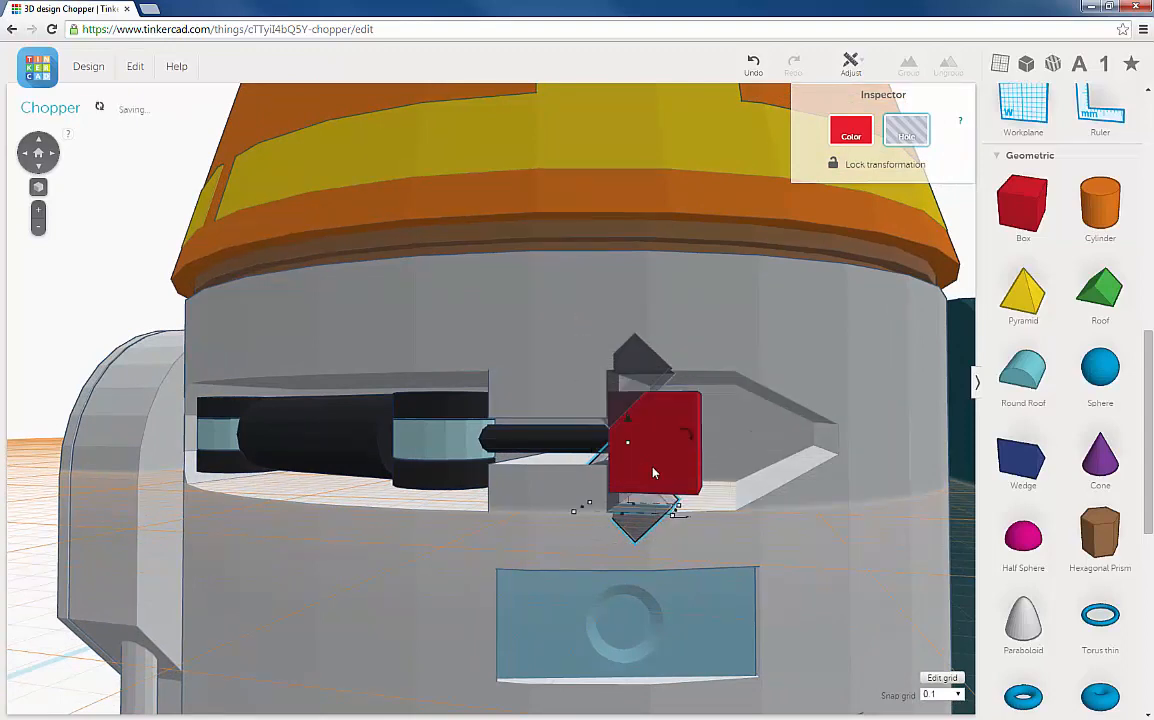
Step: Lower the tilted hole at the red box's lower corner slightly so its cut lines up with the upper one
{"action": "mouse_move", "coordinate": [654, 473]}
{"action": "right_mouse_down"}
{"action": "mouse_move", "coordinate": [500, 479]}
{"action": "mouse_move", "coordinate": [659, 470]}
{"action": "mouse_move", "coordinate": [636, 480]}
{"action": "right_mouse_up"}
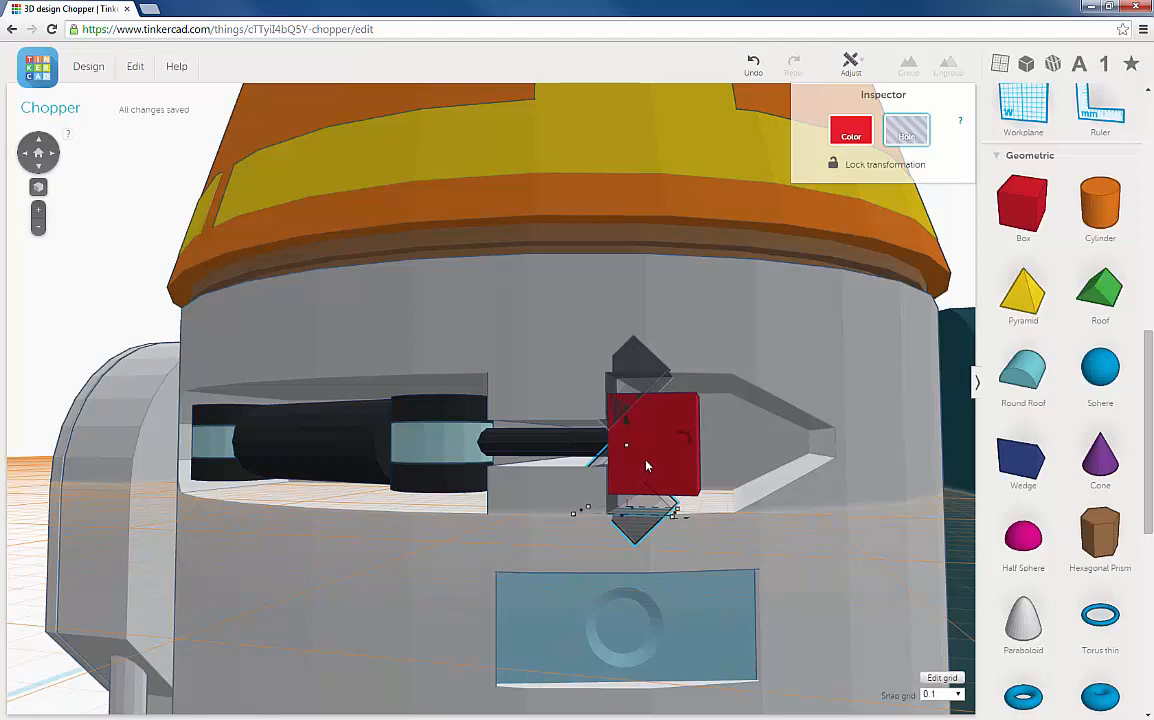
{"action": "right_click_drag", "start_coordinate": [597, 473], "coordinate": [609, 466]}
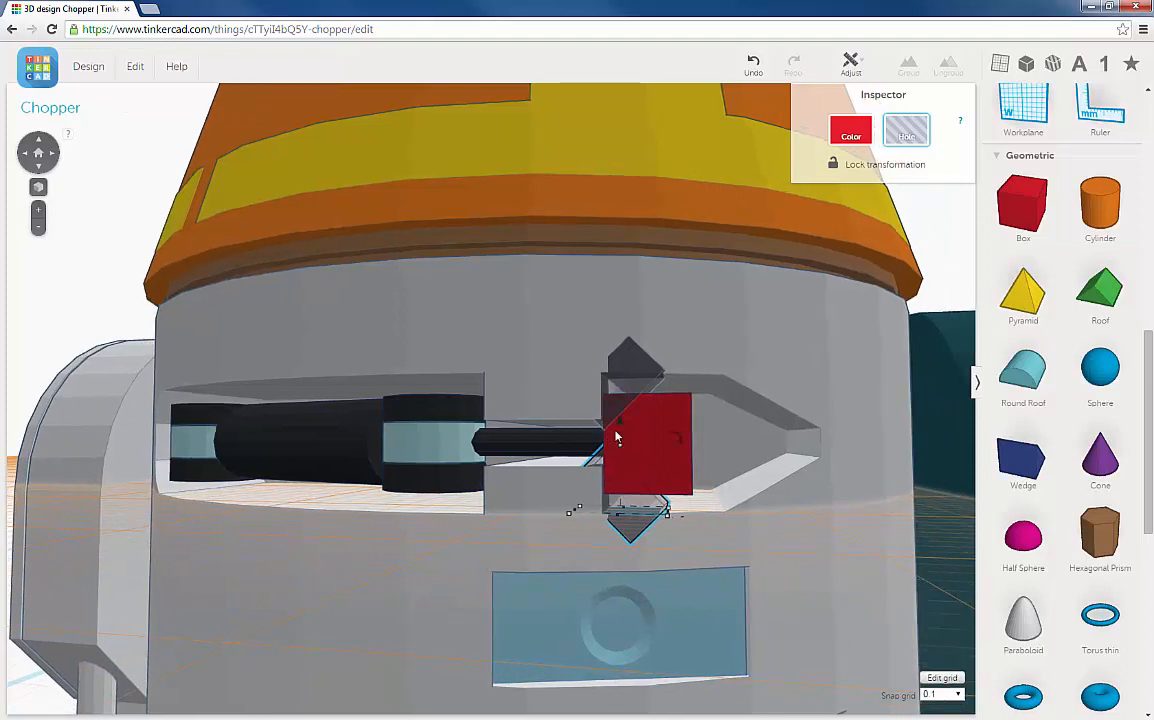
{"action": "left_click_drag", "start_coordinate": [622, 428], "coordinate": [661, 461]}
{"action": "right_click_drag", "start_coordinate": [683, 458], "coordinate": [716, 457]}
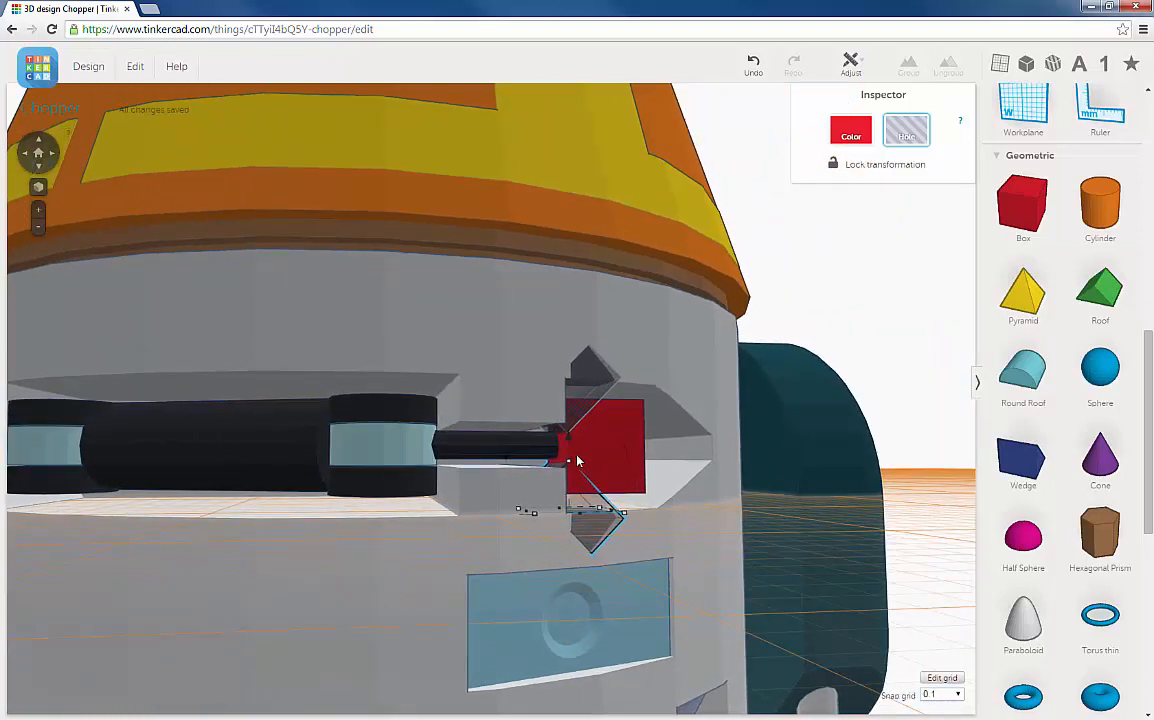
{"action": "right_click_drag", "start_coordinate": [555, 457], "coordinate": [537, 457]}
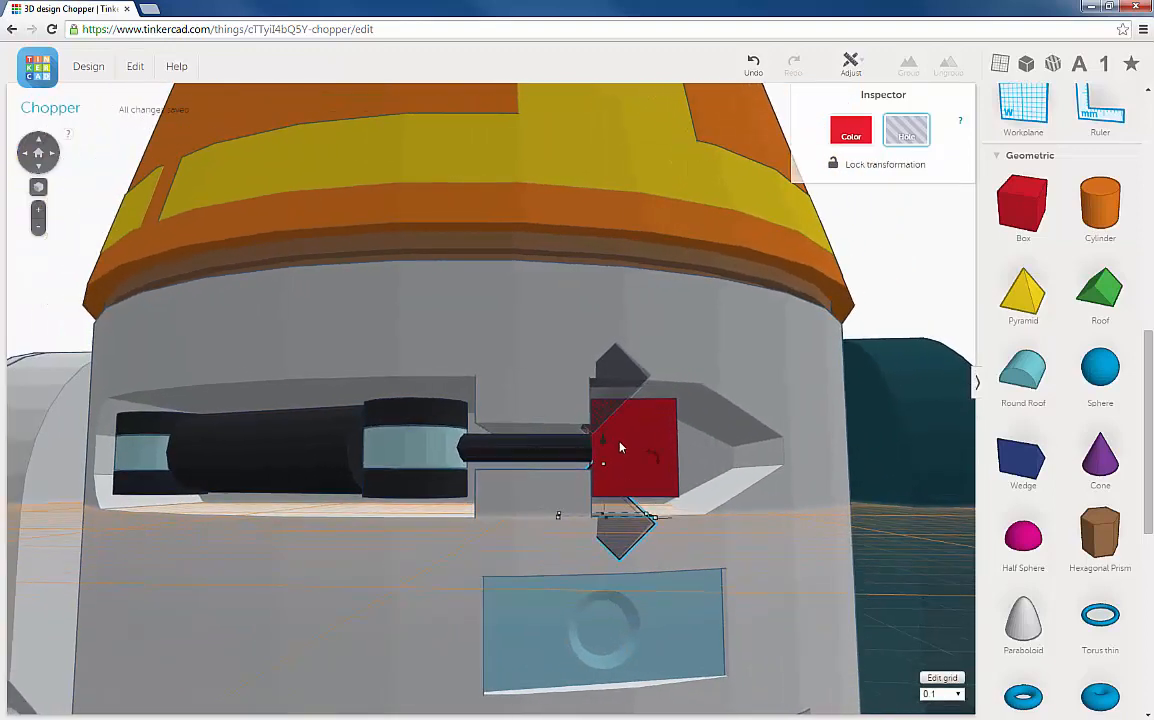
{"action": "mouse_move", "coordinate": [609, 448]}
{"action": "right_mouse_down"}
{"action": "mouse_move", "coordinate": [616, 457]}
{"action": "mouse_move", "coordinate": [623, 446]}
{"action": "right_mouse_up"}
Step: Stretch the lower tilted hole slightly toward the black rod so it fully covers the box's lower corner
{"action": "right_click_drag", "start_coordinate": [636, 503], "coordinate": [485, 514]}
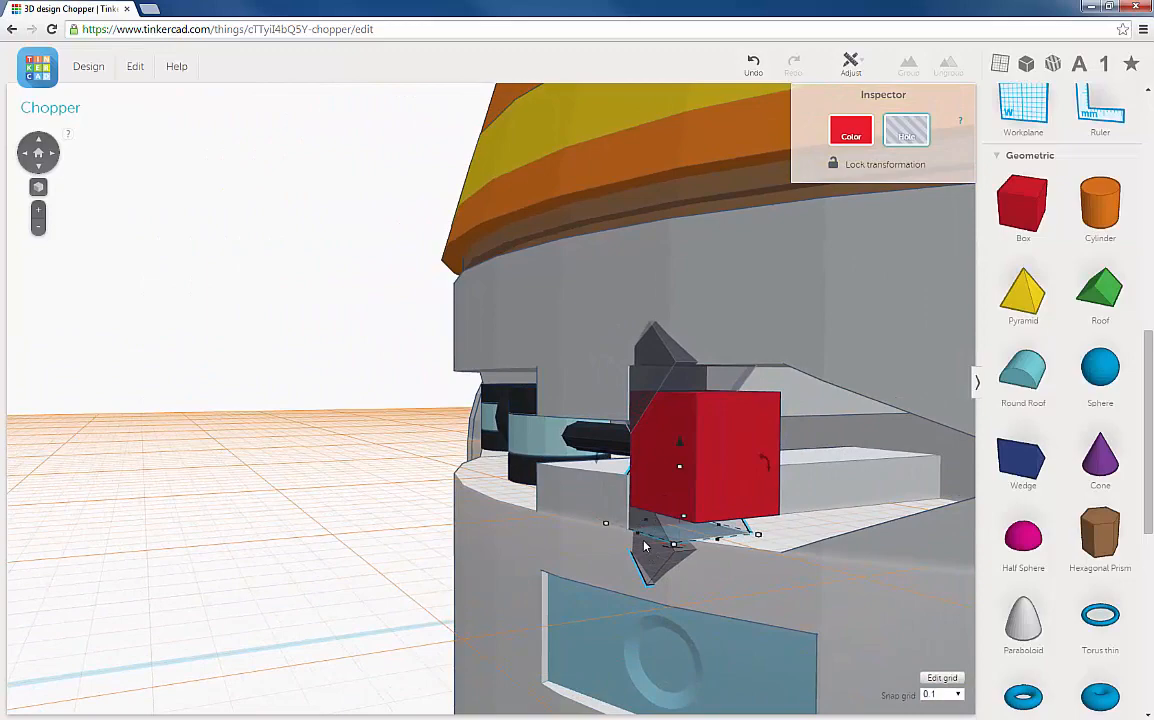
{"action": "right_click_drag", "start_coordinate": [645, 546], "coordinate": [600, 546]}
{"action": "mouse_move", "coordinate": [621, 549]}
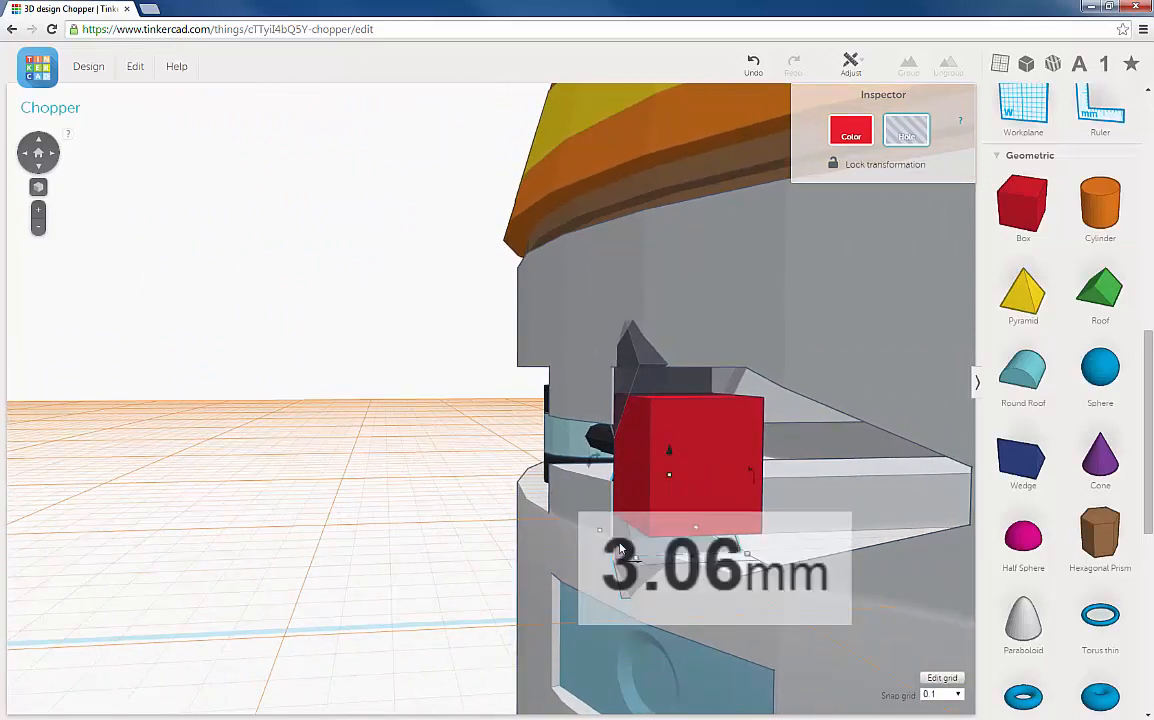
{"action": "left_click_drag", "start_coordinate": [621, 549], "coordinate": [614, 551]}
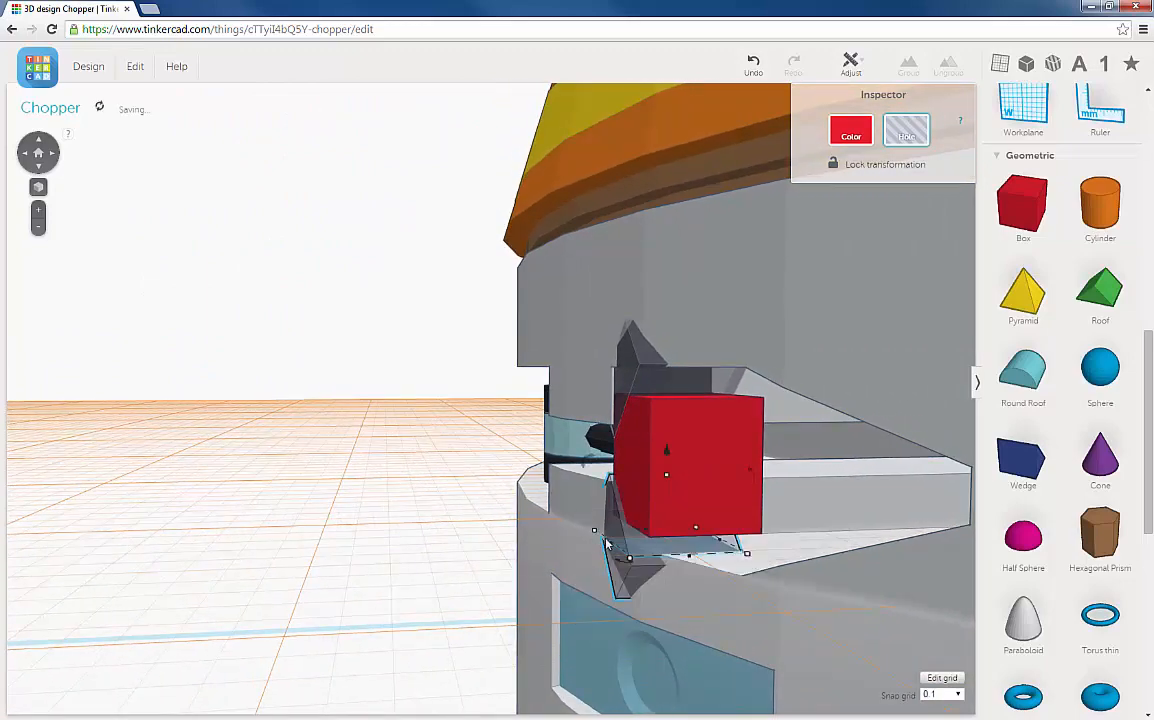
{"action": "right_click_drag", "start_coordinate": [545, 484], "coordinate": [731, 513]}
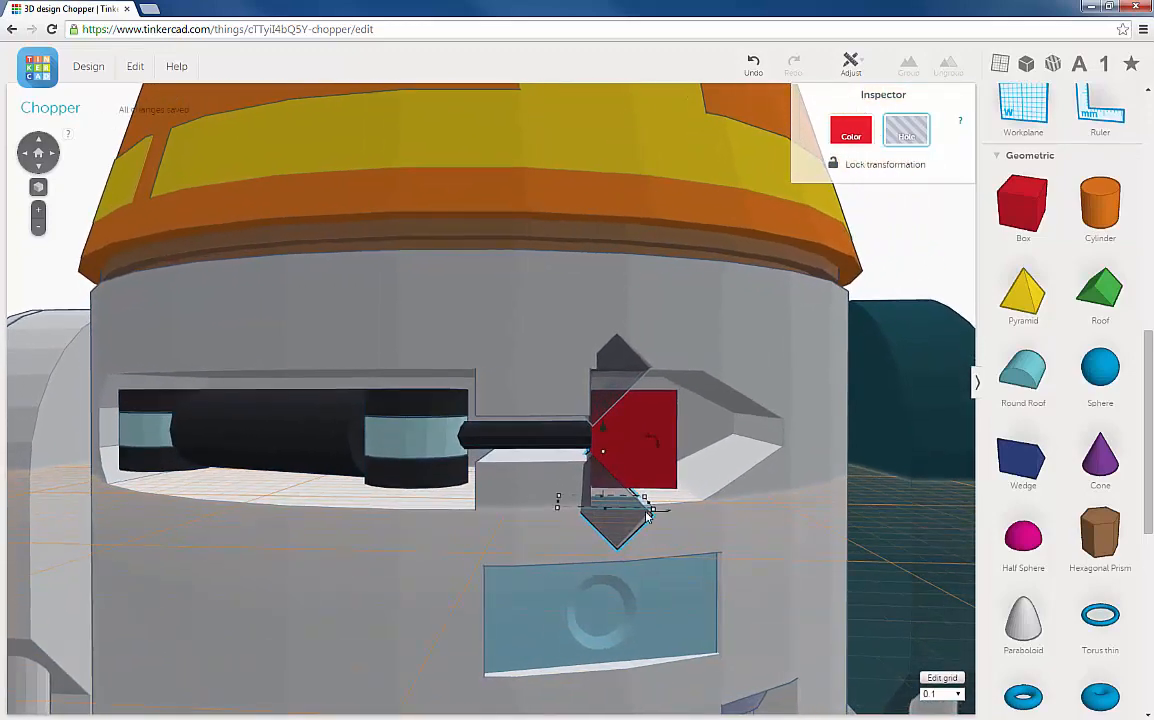
{"action": "scroll", "coordinate": [645, 510], "scroll_direction": "down", "scroll_amount": 4}
{"action": "scroll", "coordinate": [642, 508], "scroll_direction": "up", "scroll_amount": 4}
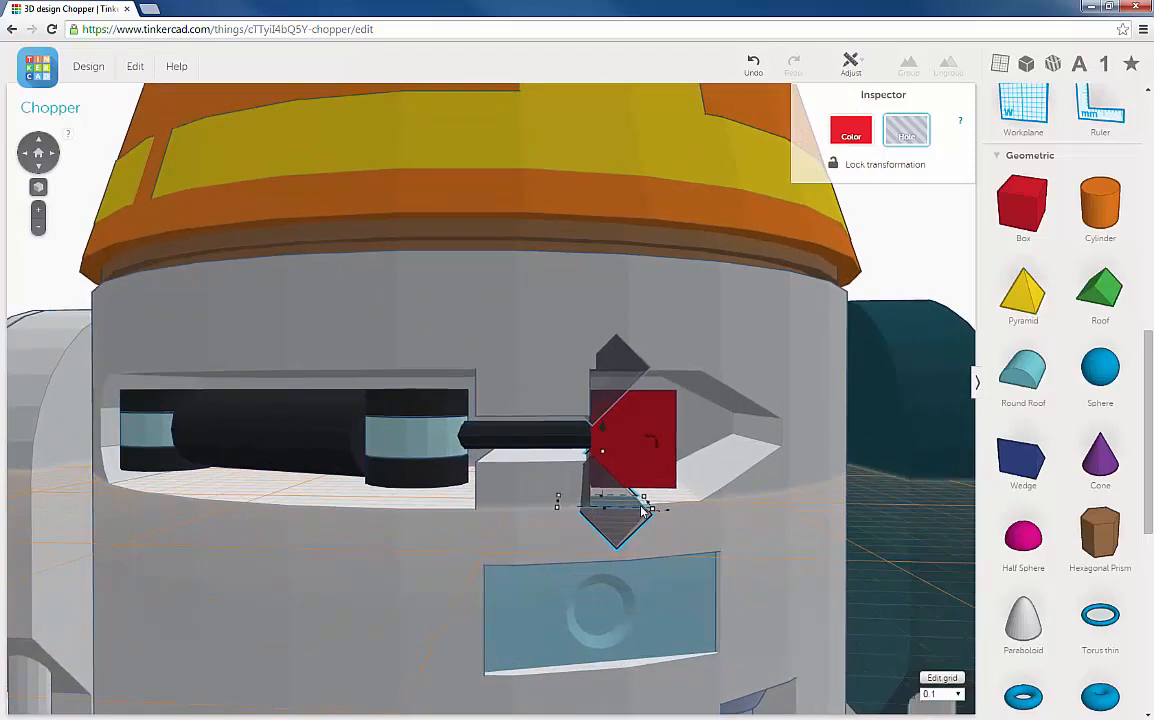
{"action": "right_click_drag", "start_coordinate": [630, 505], "coordinate": [576, 488]}
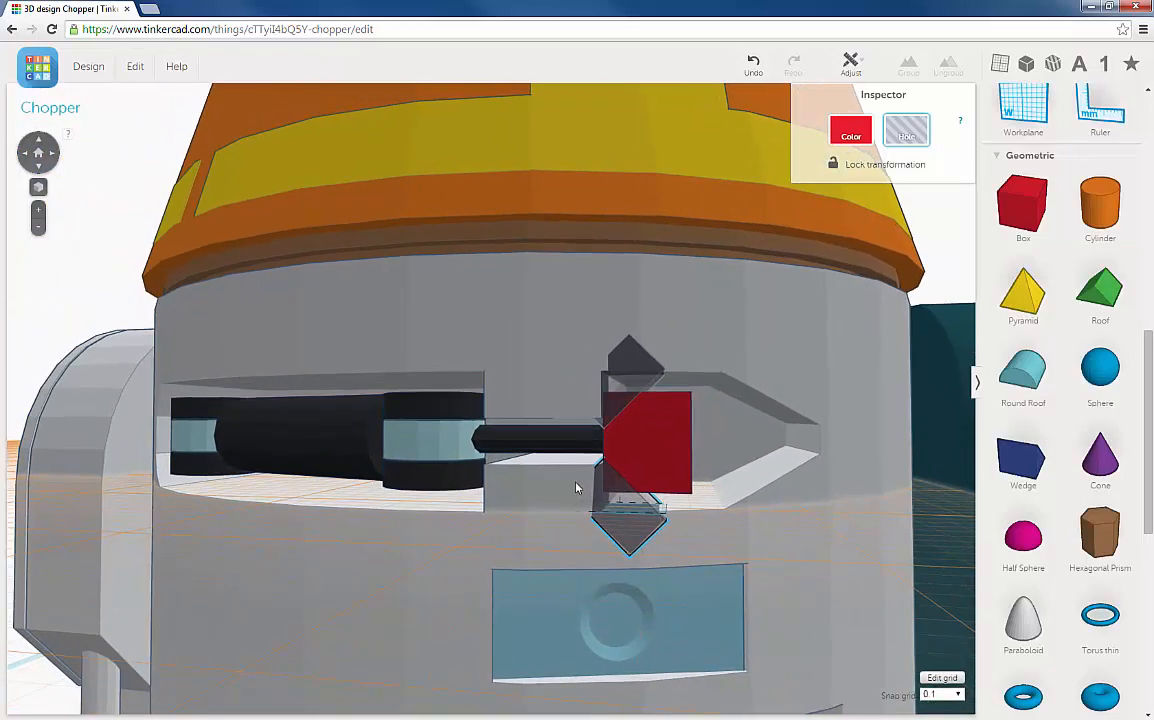
Step: Try grouping the red box with the lower hole and then the upper hole to cut away both corners
{"action": "left_click", "coordinate": [592, 472]}
{"action": "left_click", "coordinate": [666, 432], "text": "shift"}
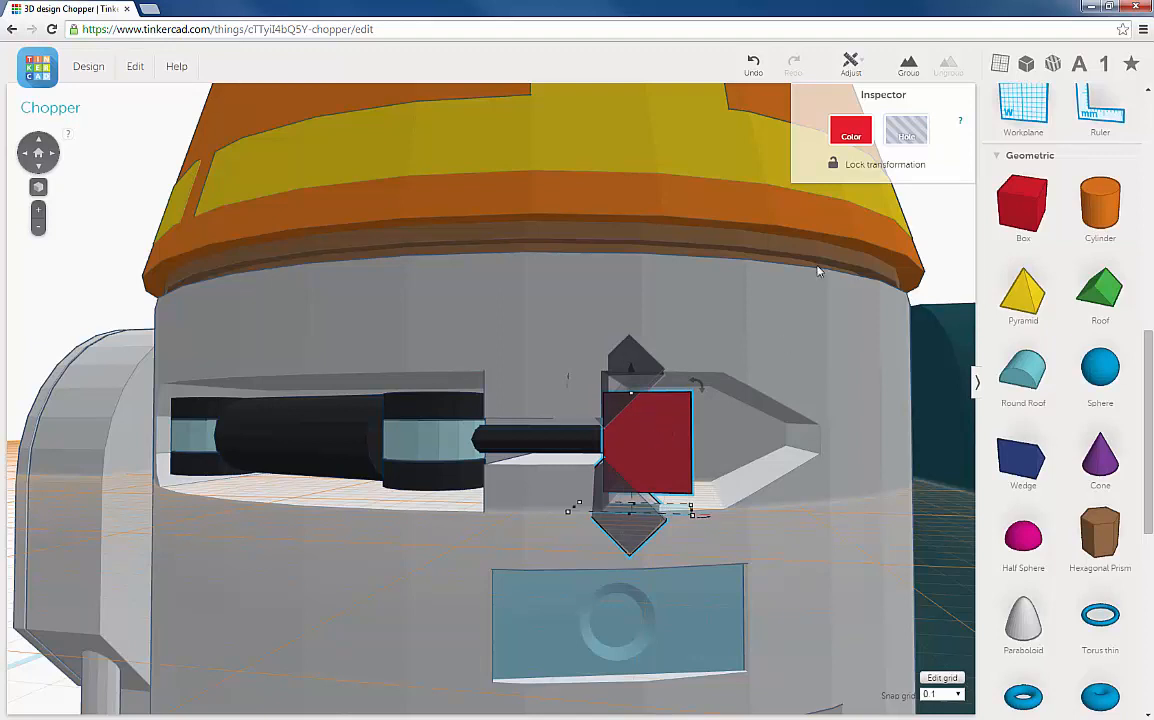
{"action": "left_click", "coordinate": [908, 66]}
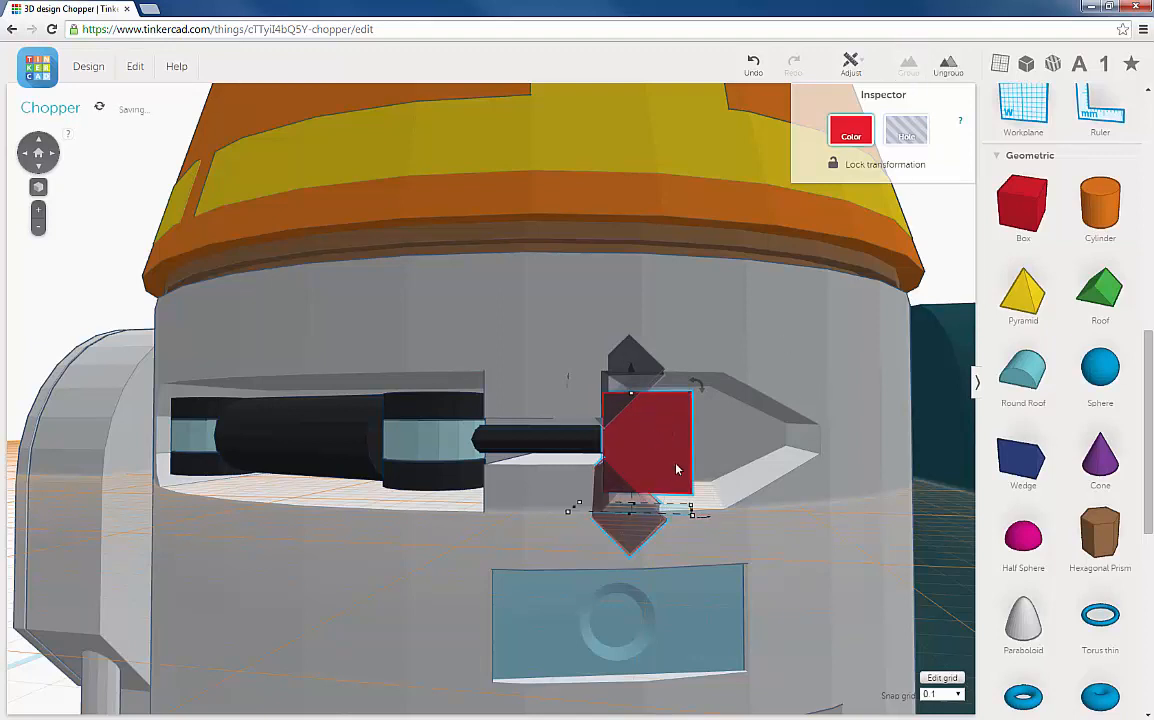
{"action": "left_click", "coordinate": [637, 357], "text": "shift"}
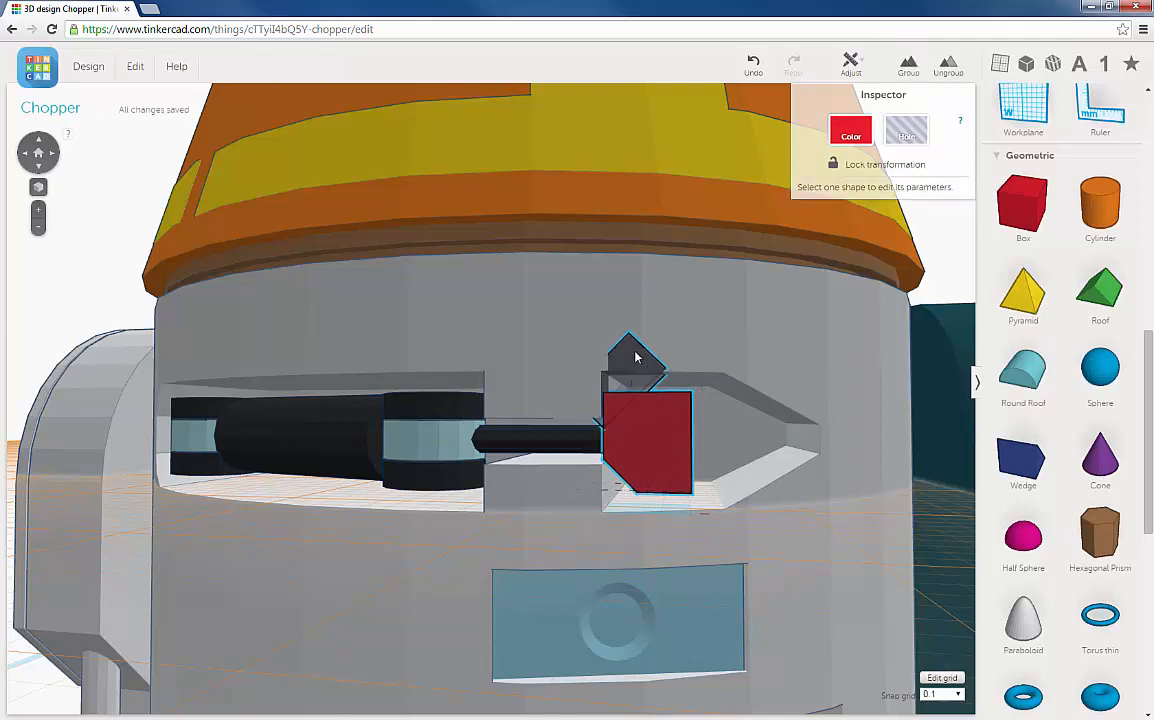
{"action": "left_click", "coordinate": [908, 66]}
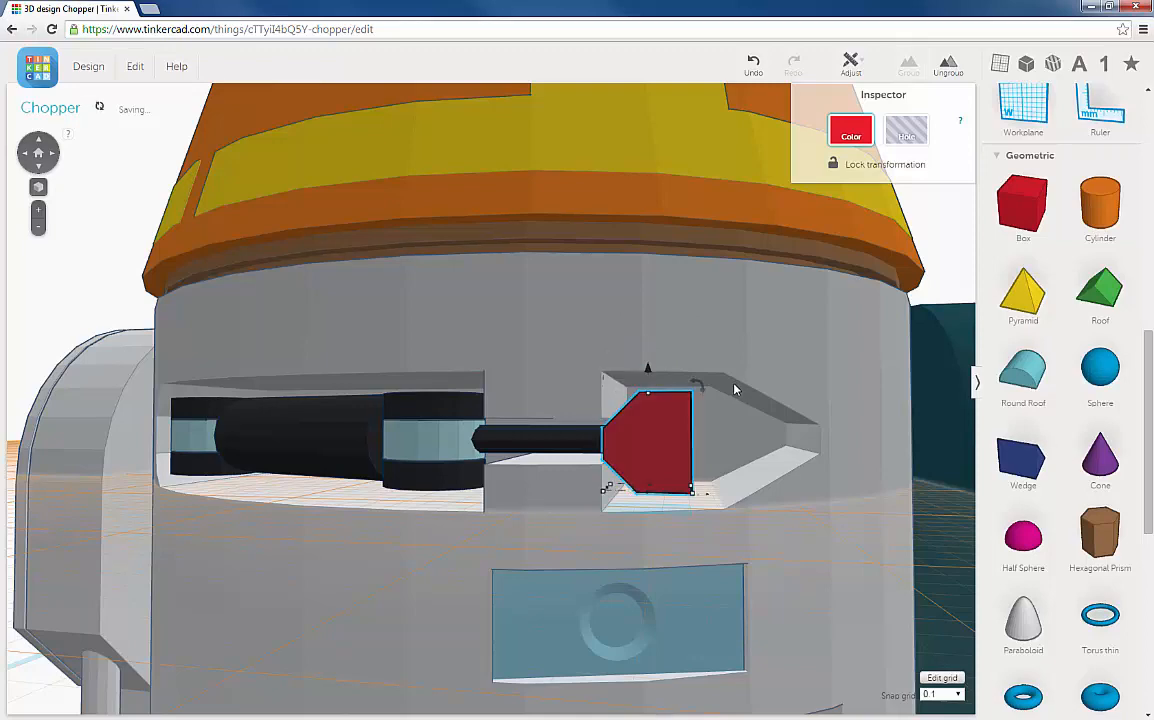
Step: Inspect the cut end piece from several angles, and undo both groupings to restore the plain box and holes
{"action": "right_click_drag", "start_coordinate": [655, 458], "coordinate": [708, 473]}
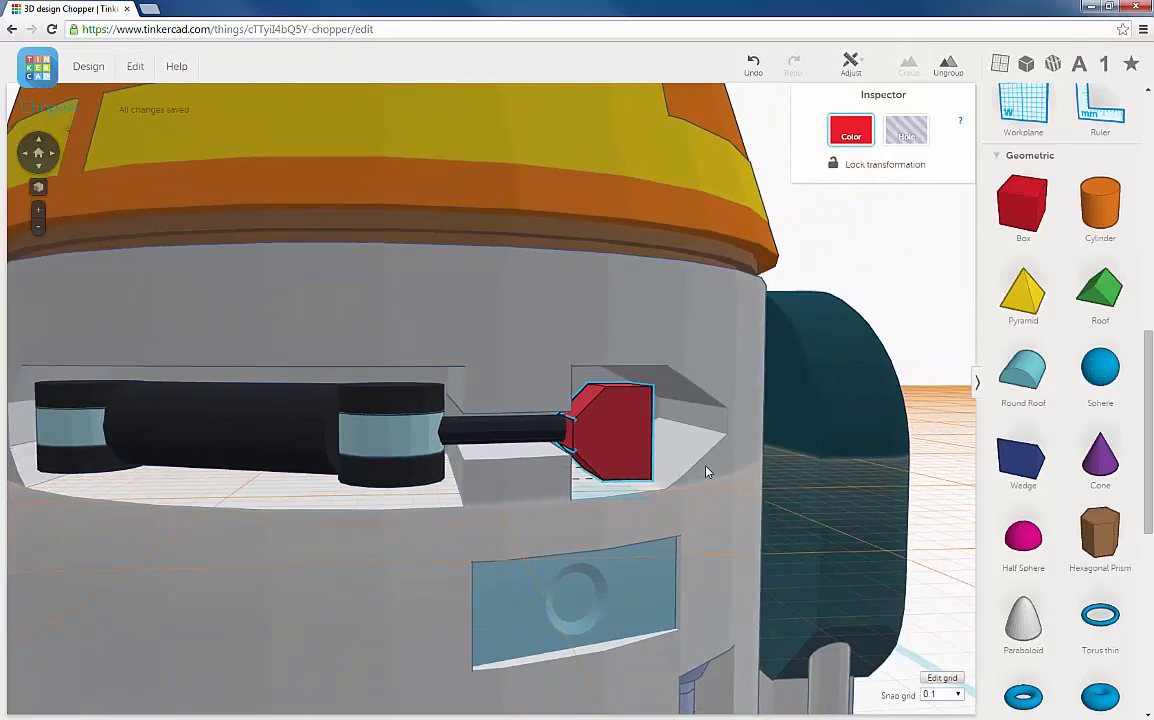
{"action": "mouse_move", "coordinate": [606, 451]}
{"action": "right_mouse_down"}
{"action": "mouse_move", "coordinate": [562, 458]}
{"action": "mouse_move", "coordinate": [582, 428]}
{"action": "mouse_move", "coordinate": [600, 440]}
{"action": "mouse_move", "coordinate": [657, 433]}
{"action": "mouse_move", "coordinate": [644, 482]}
{"action": "mouse_move", "coordinate": [630, 488]}
{"action": "mouse_move", "coordinate": [569, 465]}
{"action": "mouse_move", "coordinate": [594, 448]}
{"action": "right_mouse_up"}
{"action": "right_click_drag", "start_coordinate": [628, 392], "coordinate": [590, 437]}
{"action": "scroll", "coordinate": [590, 437], "scroll_direction": "up", "scroll_amount": 5}
{"action": "right_click_drag", "start_coordinate": [661, 437], "coordinate": [558, 455]}
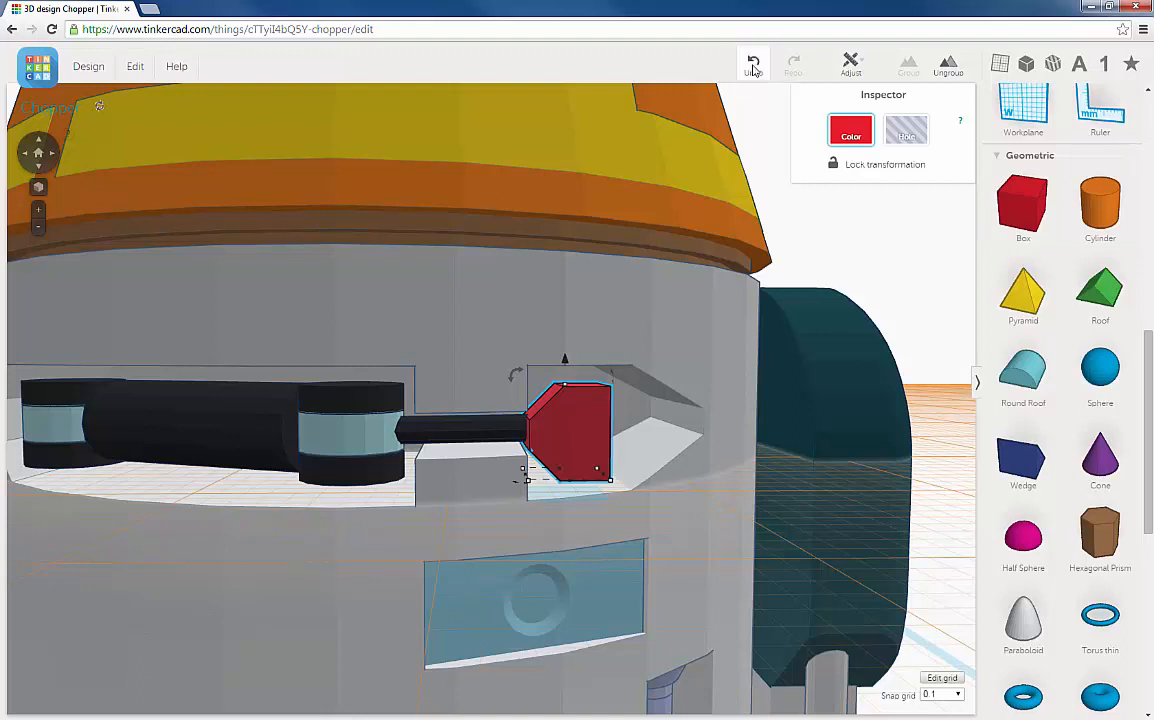
{"action": "left_click", "coordinate": [753, 66]}
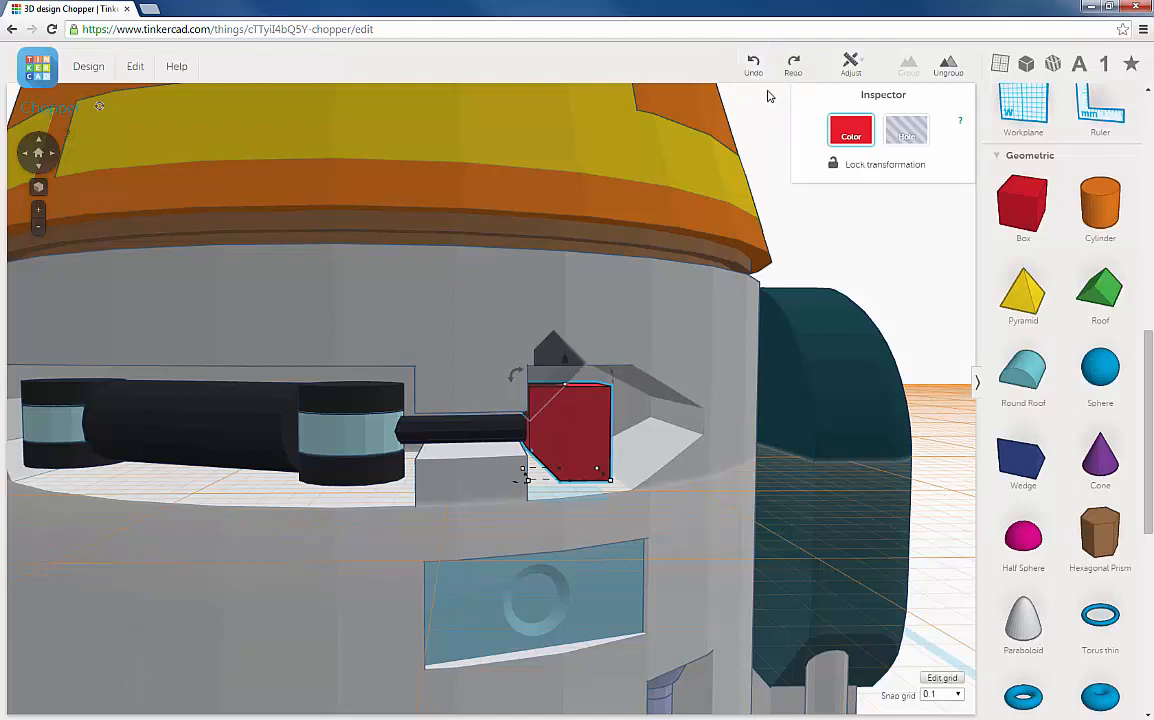
{"action": "left_click", "coordinate": [753, 66]}
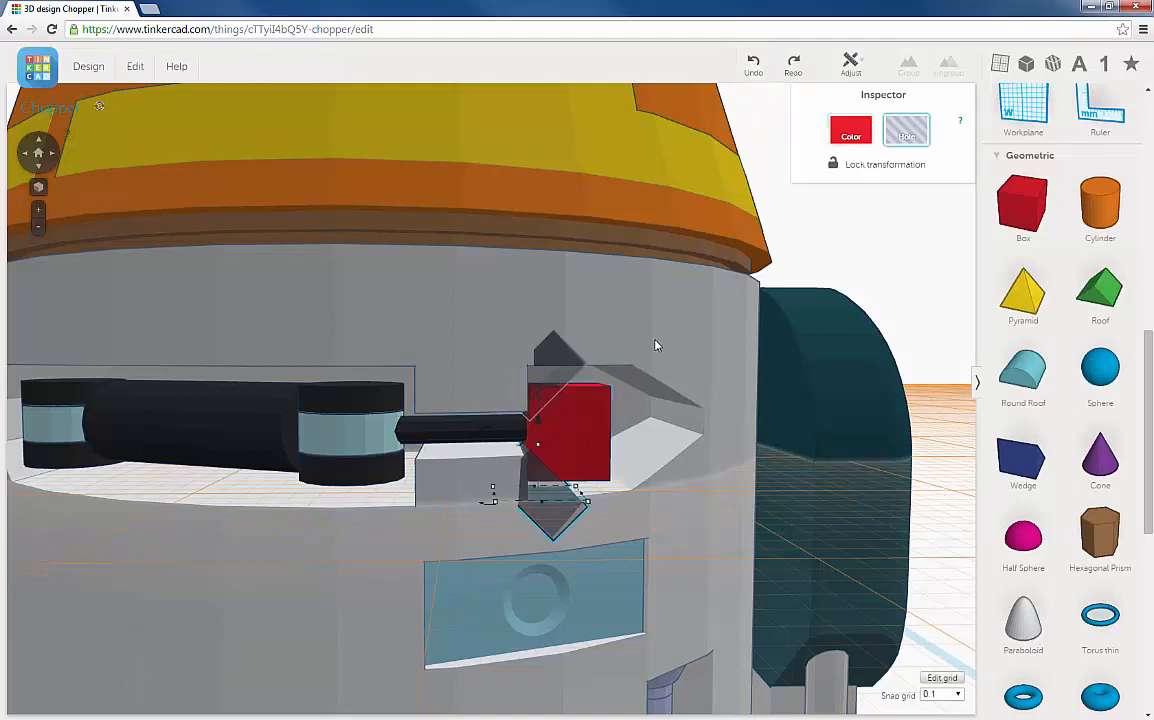
Step: Duplicate the red box and shift the copy away from the black rod until it sits side by side with the original
{"action": "left_click", "coordinate": [600, 425]}
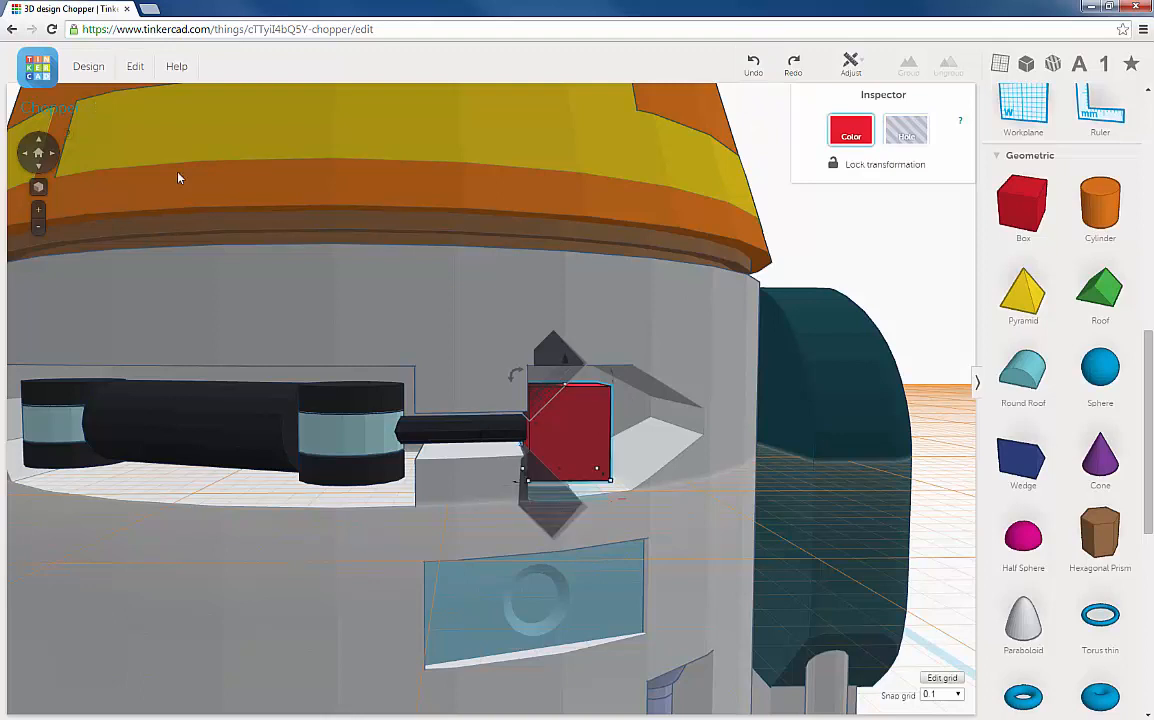
{"action": "left_click", "coordinate": [134, 66]}
{"action": "key", "text": "Right"}
{"action": "key", "text": "Right"}
{"action": "key", "text": "Right"}
{"action": "key", "text": "Right"}
{"action": "key", "text": "Right"}
{"action": "key", "text": "Right"}
{"action": "key", "text": "Right"}
{"action": "key", "text": "Right"}
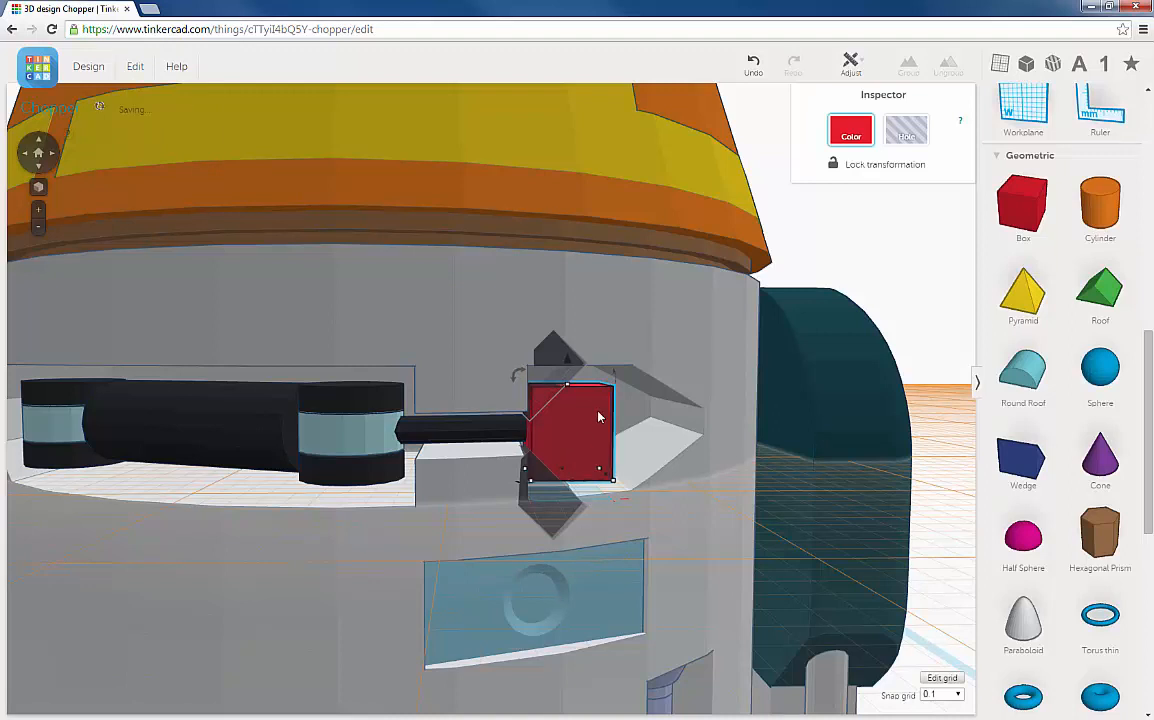
{"action": "key", "text": "Right"}
{"action": "key", "text": "Right"}
{"action": "key", "text": "Right"}
{"action": "key", "text": "Right"}
{"action": "key", "text": "Right"}
{"action": "key", "text": "Right"}
{"action": "key", "text": "Right"}
{"action": "key", "text": "Right"}
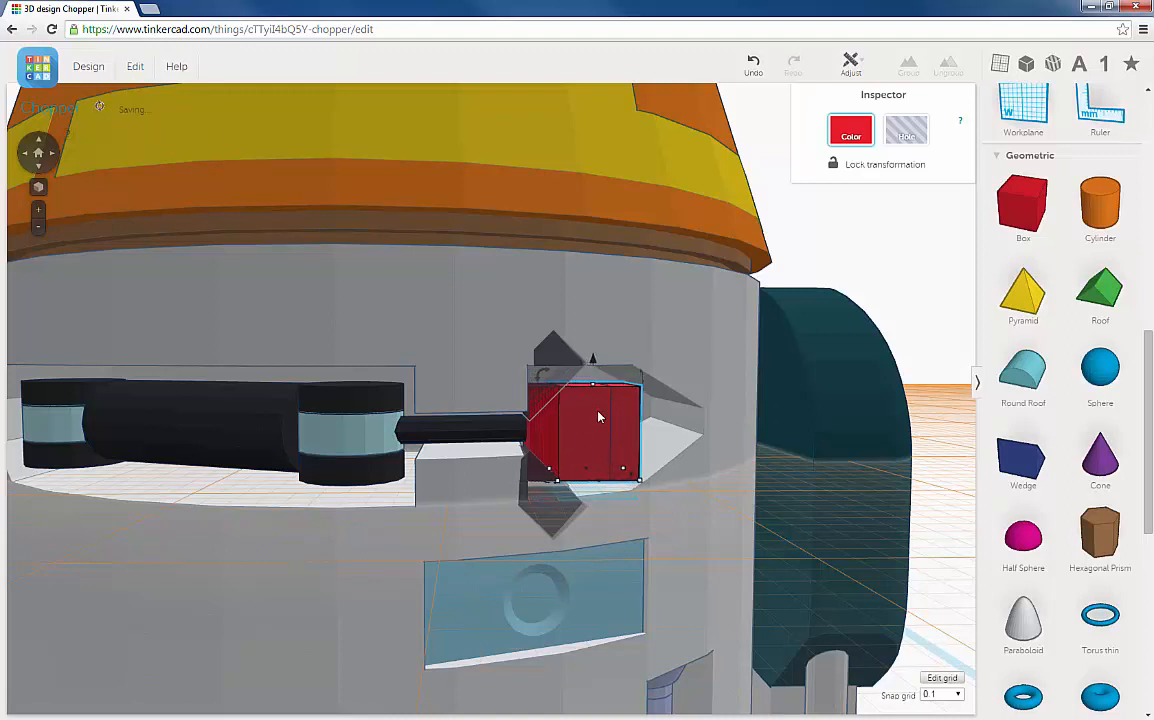
{"action": "key", "text": "Right"}
{"action": "key", "text": "Right"}
{"action": "key", "text": "Right"}
{"action": "key", "text": "Right"}
{"action": "key", "text": "Right"}
{"action": "key", "text": "Right"}
{"action": "key", "text": "Right"}
{"action": "key", "text": "Right"}
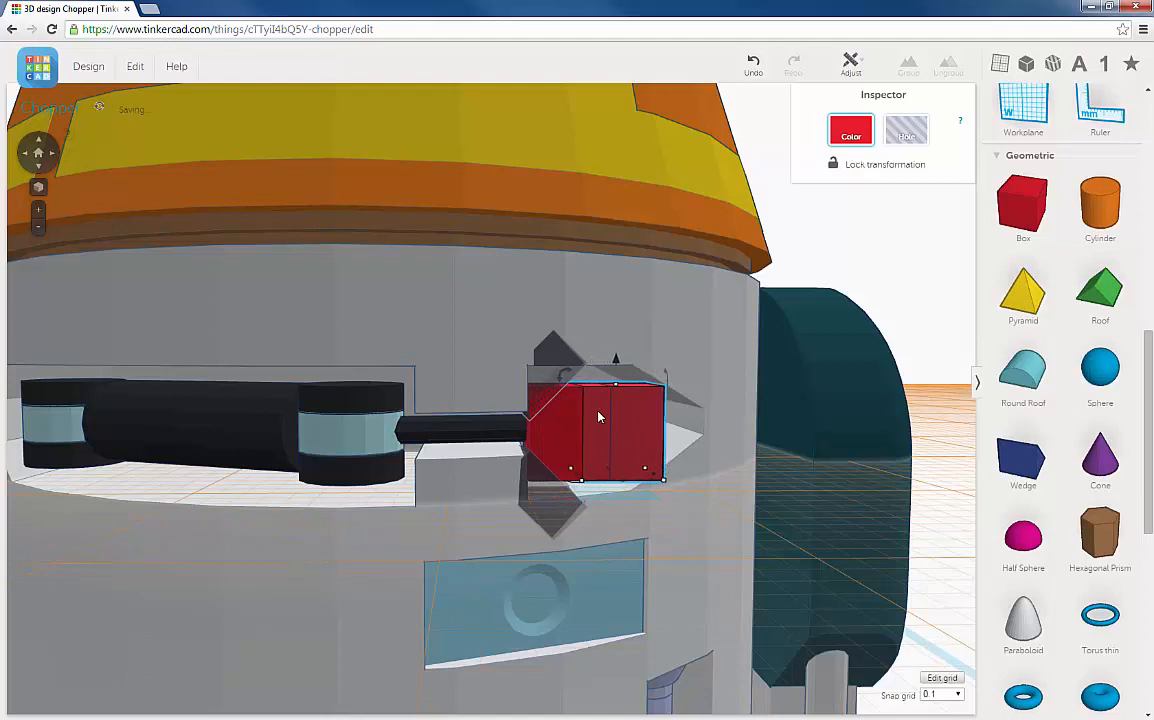
{"action": "key", "text": "Right"}
{"action": "key", "text": "Right"}
{"action": "key", "text": "Right"}
{"action": "key", "text": "Right"}
{"action": "key", "text": "Right"}
{"action": "key", "text": "Right"}
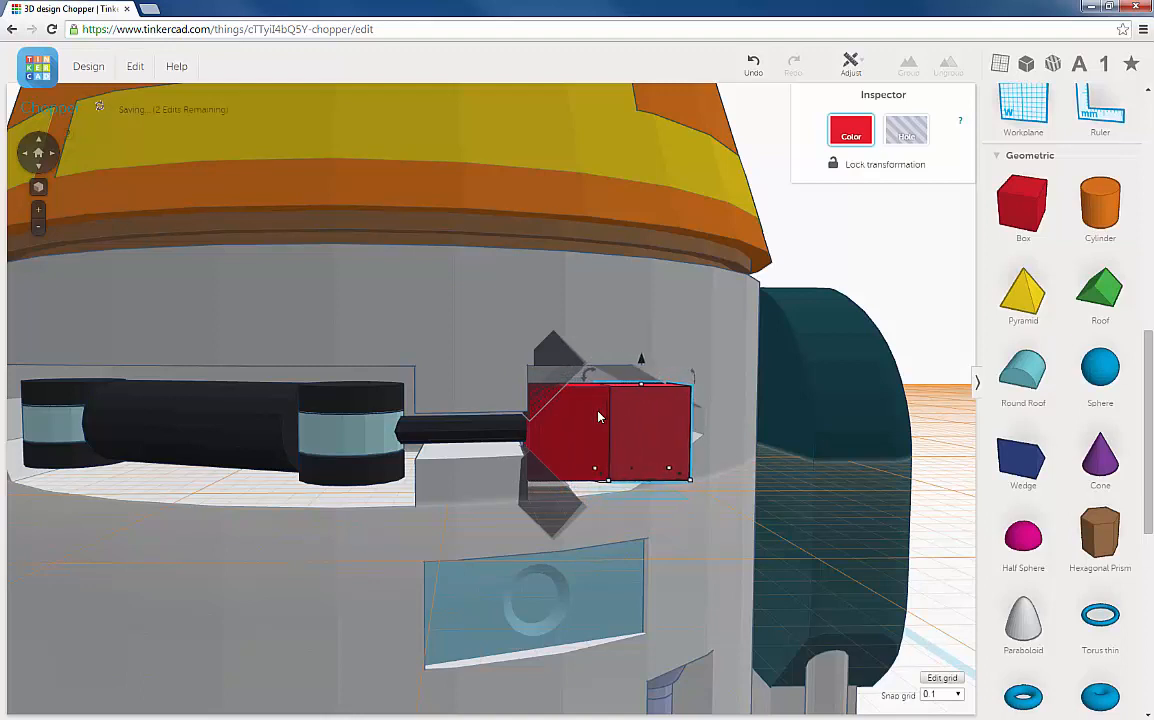
Step: Reduce the height of the copied red box to about half, keeping its base in place
{"action": "right_click_drag", "start_coordinate": [635, 430], "coordinate": [604, 424]}
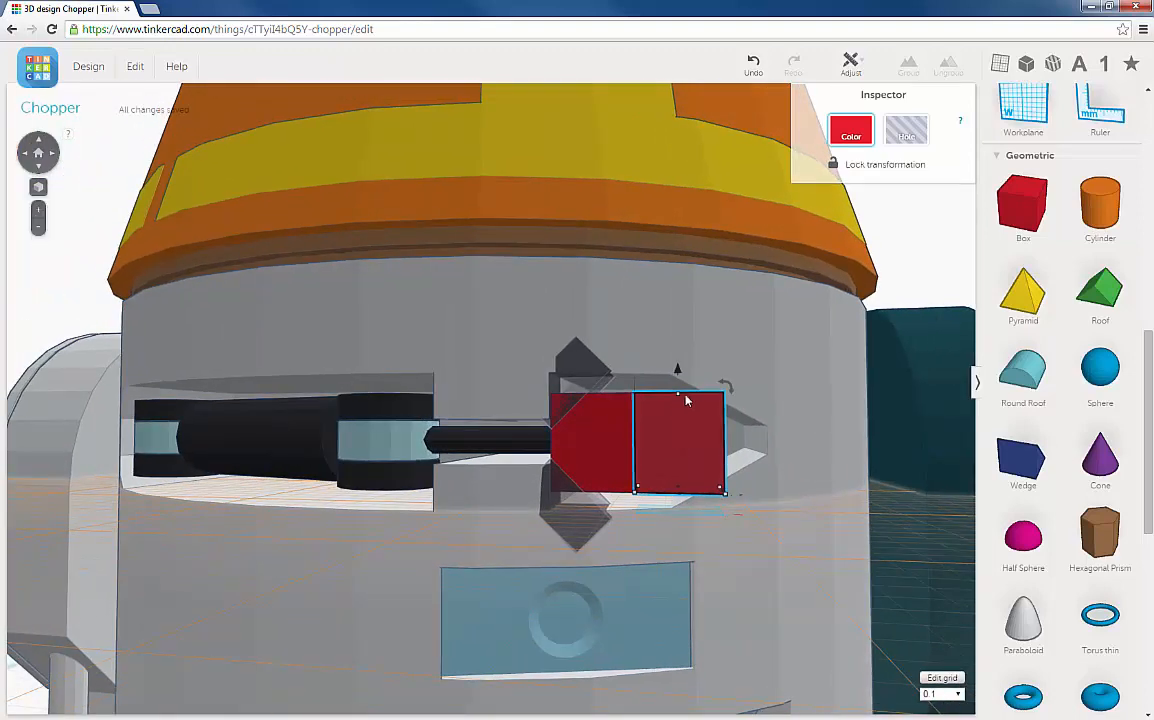
{"action": "left_click_drag", "start_coordinate": [679, 398], "coordinate": [675, 451]}
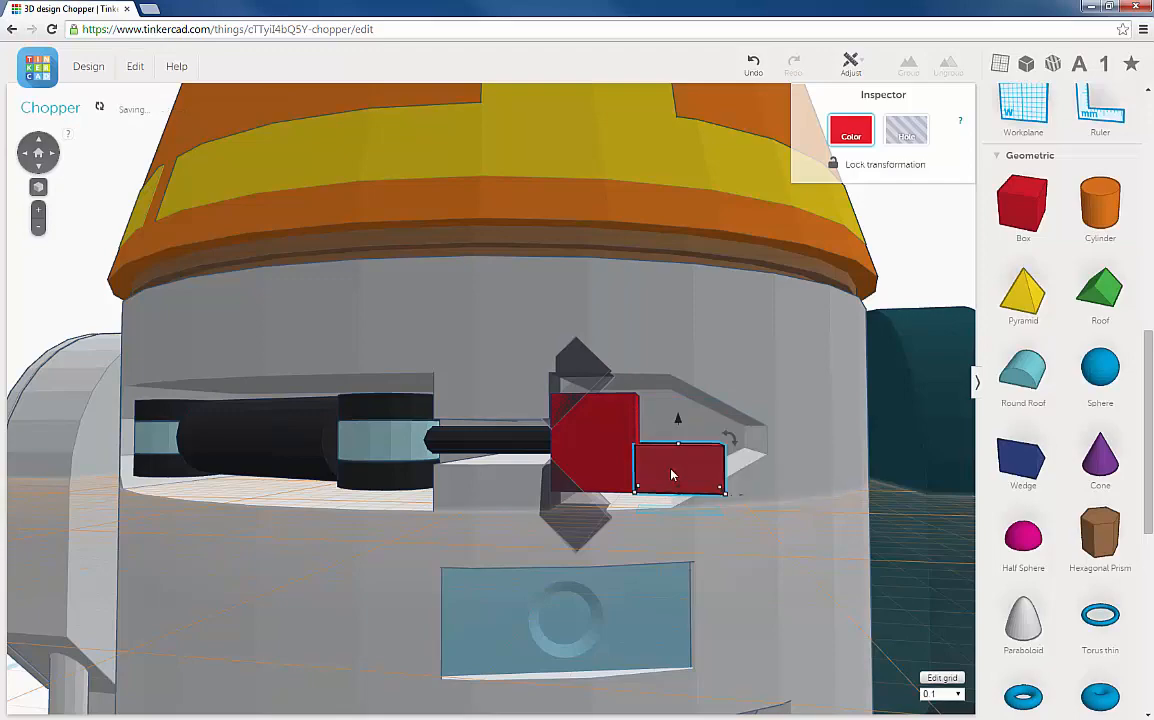
{"action": "mouse_move", "coordinate": [675, 474]}
{"action": "right_mouse_down"}
{"action": "mouse_move", "coordinate": [695, 467]}
{"action": "mouse_move", "coordinate": [639, 509]}
{"action": "mouse_move", "coordinate": [684, 466]}
{"action": "mouse_move", "coordinate": [684, 476]}
{"action": "mouse_move", "coordinate": [678, 460]}
{"action": "right_mouse_up"}
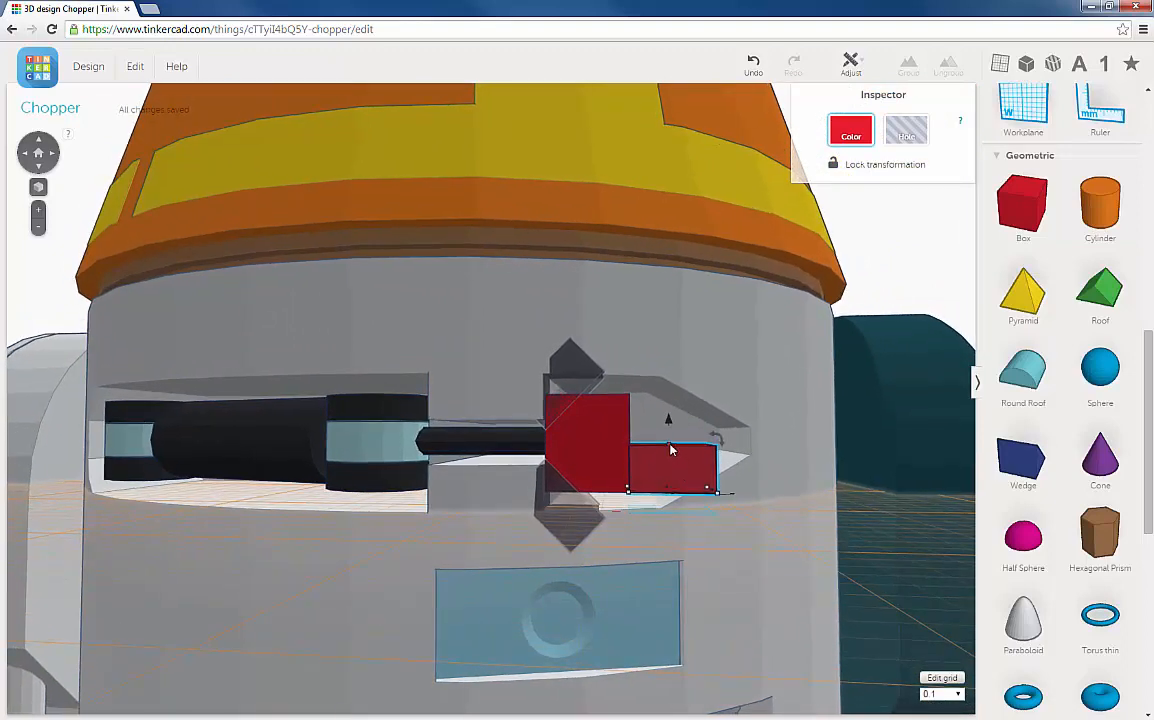
{"action": "left_click_drag", "start_coordinate": [671, 451], "coordinate": [667, 427]}
Step: Duplicate the half-height red box in place twice
{"action": "left_click", "coordinate": [136, 68]}
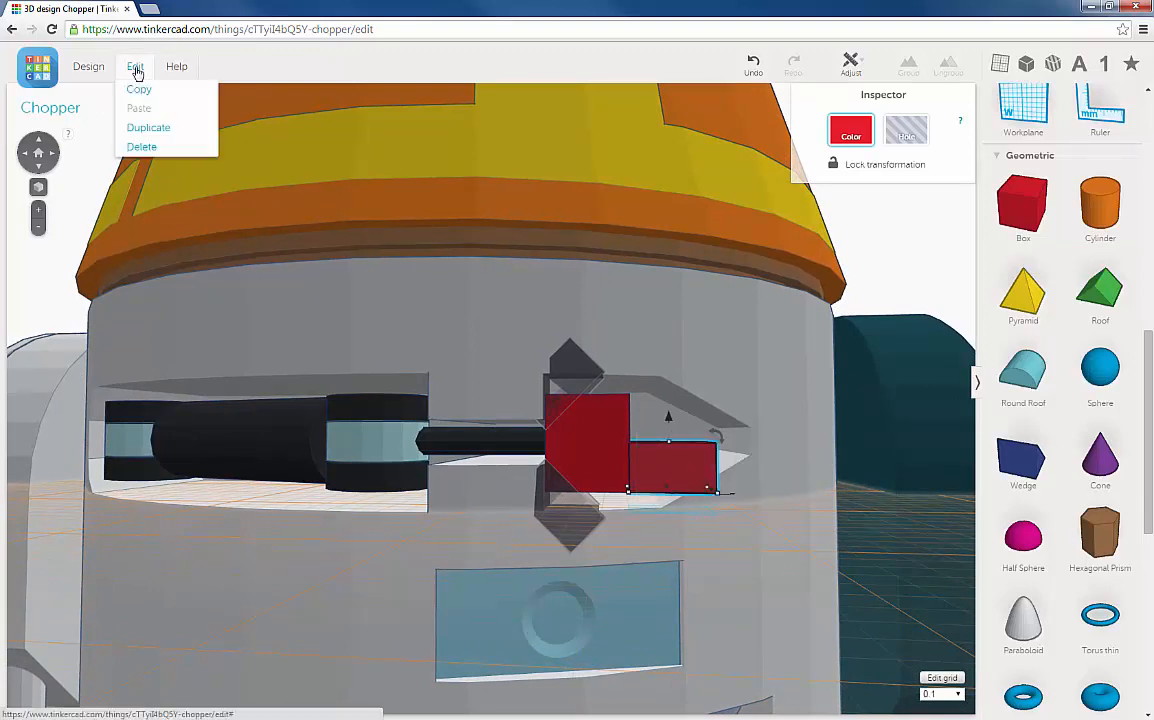
{"action": "left_click", "coordinate": [130, 124]}
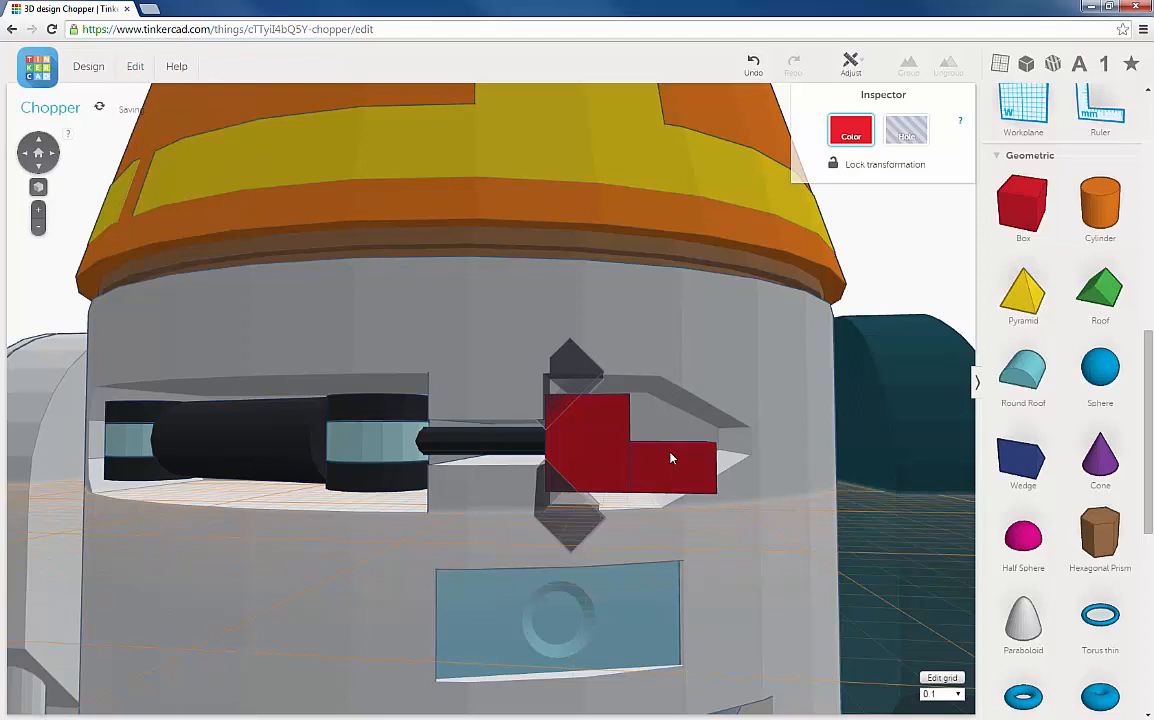
{"action": "left_click", "coordinate": [671, 458]}
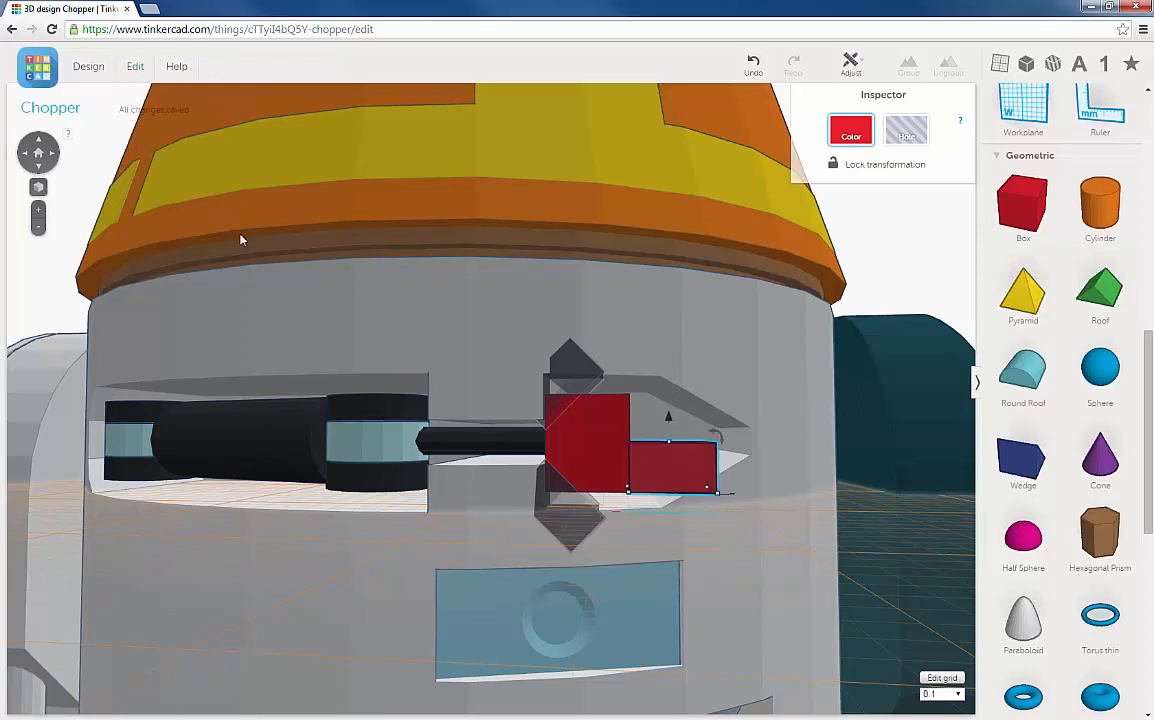
{"action": "left_click", "coordinate": [136, 68]}
{"action": "left_click", "coordinate": [160, 136]}
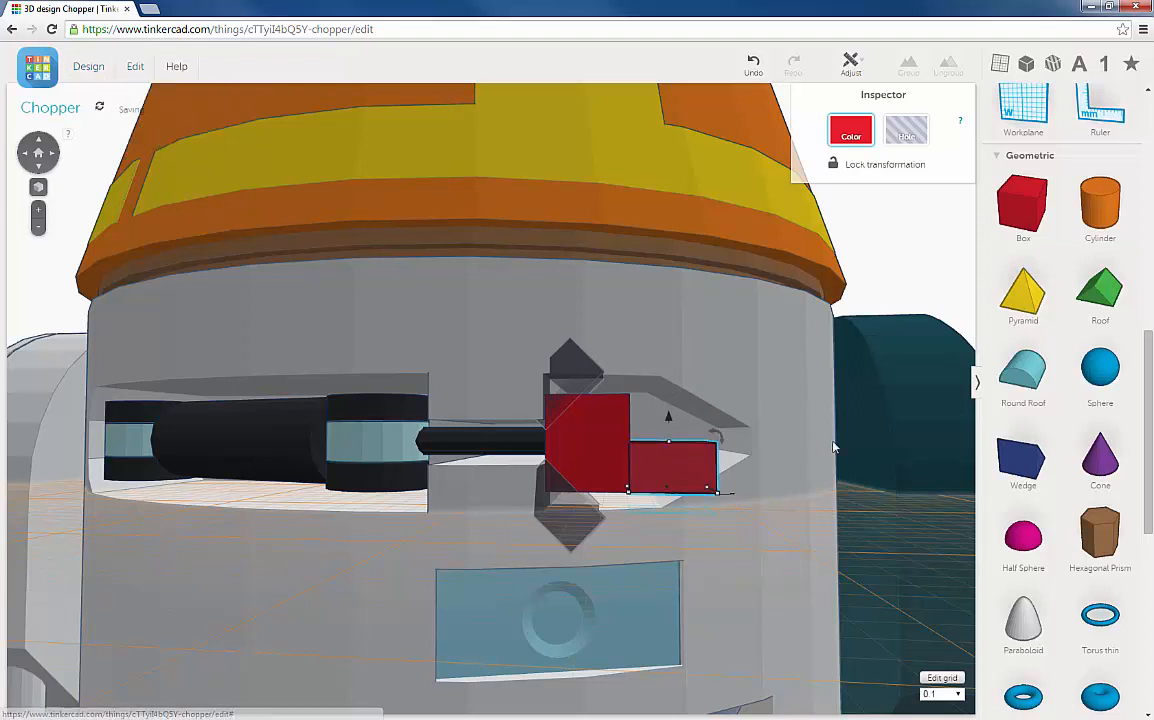
Step: Raise one half-height duplicate onto the lower one so its upper face is level with the original box
{"action": "mouse_move", "coordinate": [669, 422]}
{"action": "mouse_move", "coordinate": [671, 403]}
{"action": "left_mouse_down"}
{"action": "mouse_move", "coordinate": [683, 372]}
{"action": "mouse_move", "coordinate": [681, 384]}
{"action": "left_mouse_up"}
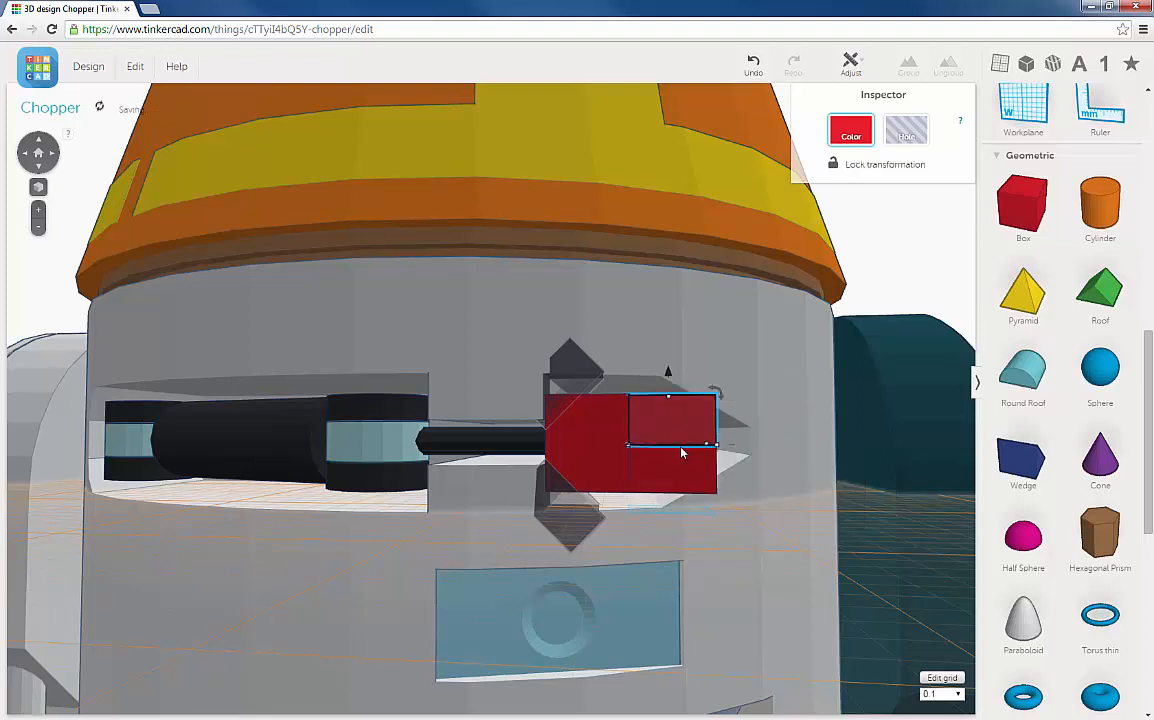
{"action": "right_click_drag", "start_coordinate": [689, 438], "coordinate": [686, 403]}
{"action": "mouse_move", "coordinate": [683, 370]}
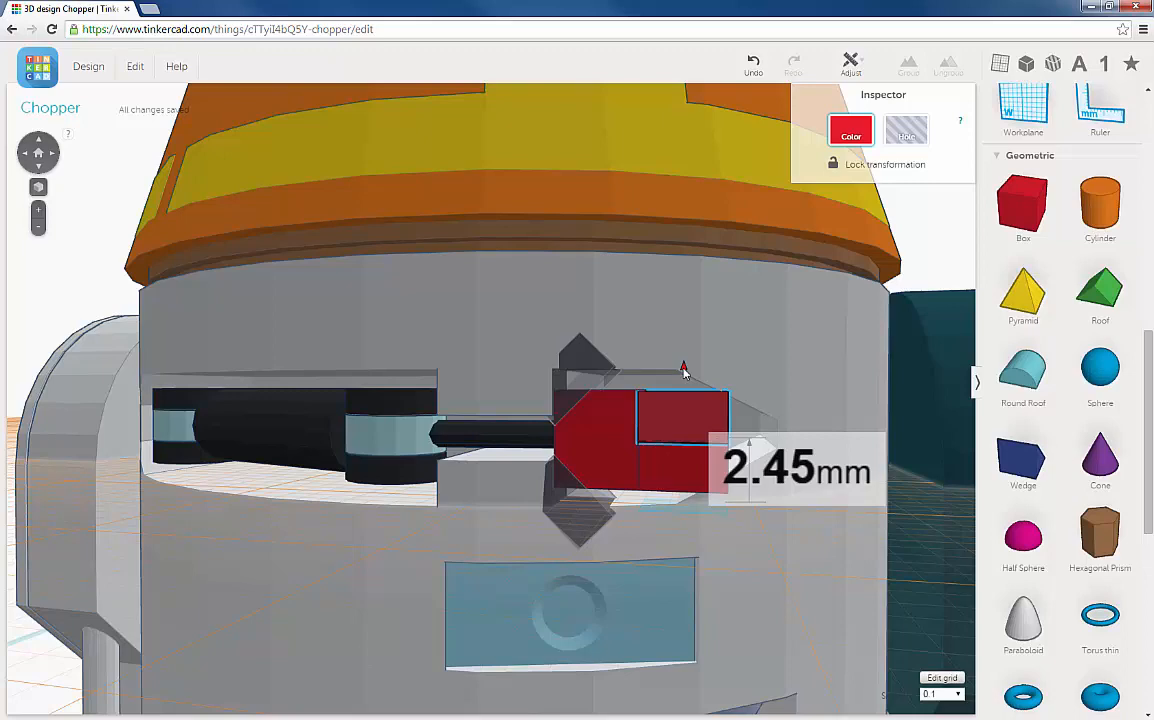
{"action": "left_click_drag", "start_coordinate": [683, 370], "coordinate": [683, 366]}
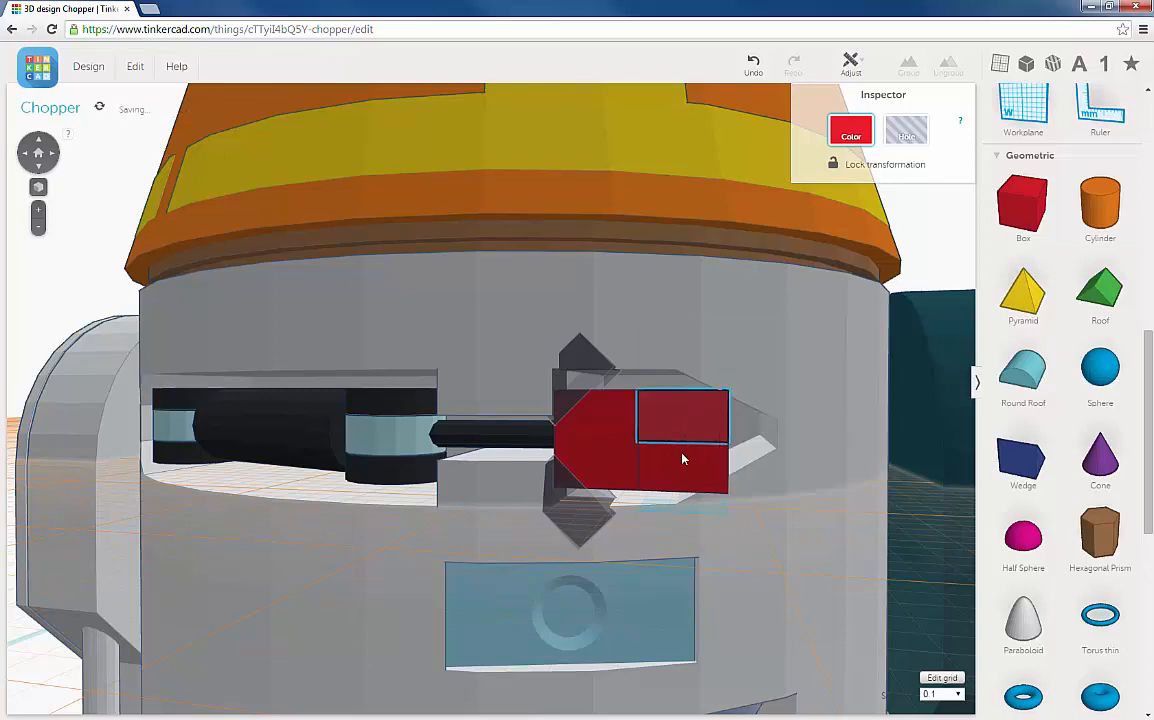
Step: Lengthen the two stacked half-height red boxes together toward the pointed end of the arrow-shaped recess
{"action": "right_click_drag", "start_coordinate": [614, 408], "coordinate": [700, 449]}
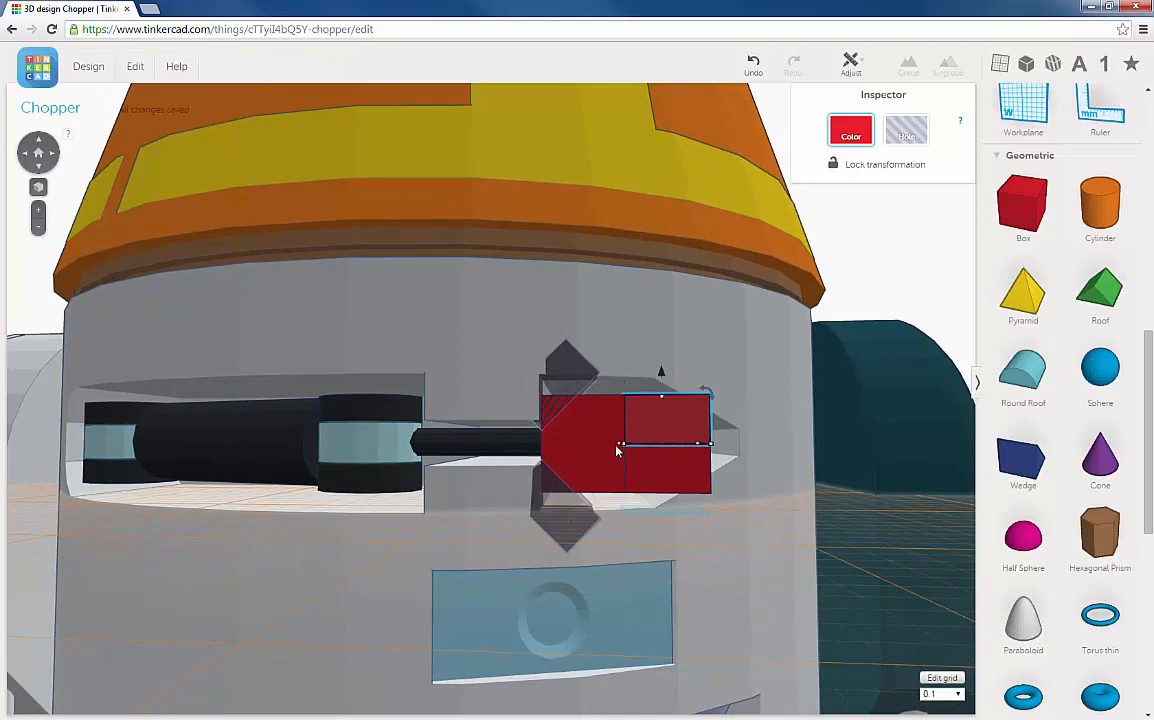
{"action": "right_click_drag", "start_coordinate": [712, 467], "coordinate": [714, 428]}
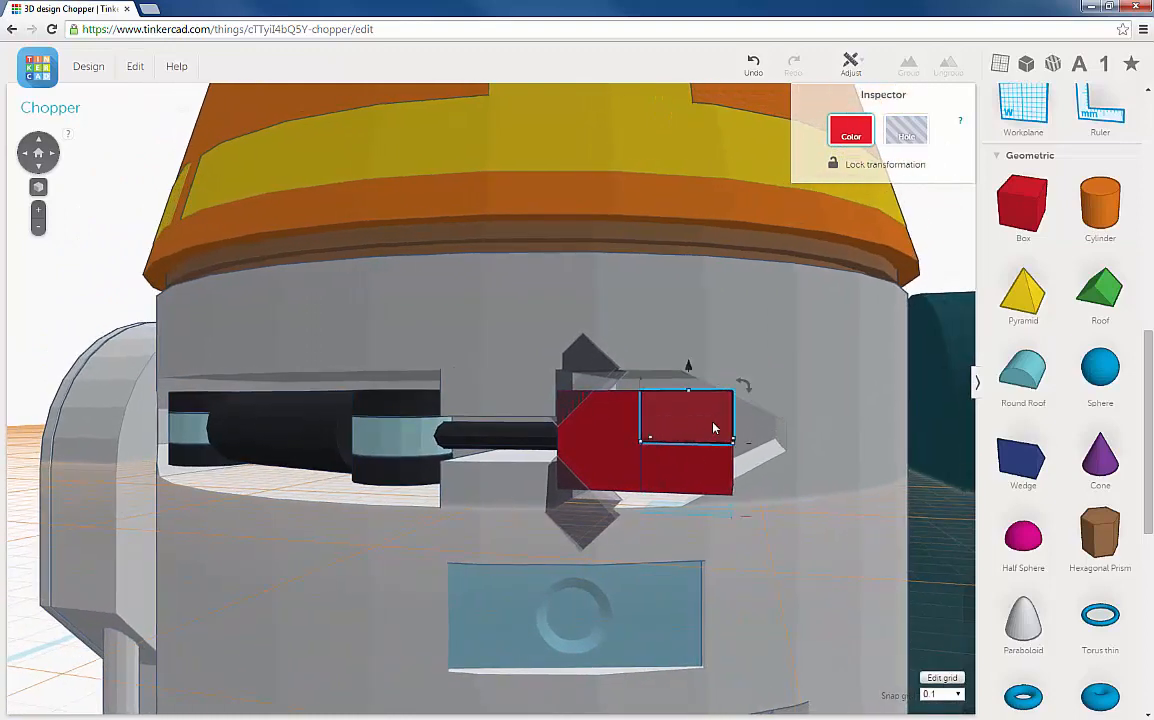
{"action": "left_click", "coordinate": [720, 474], "text": "shift"}
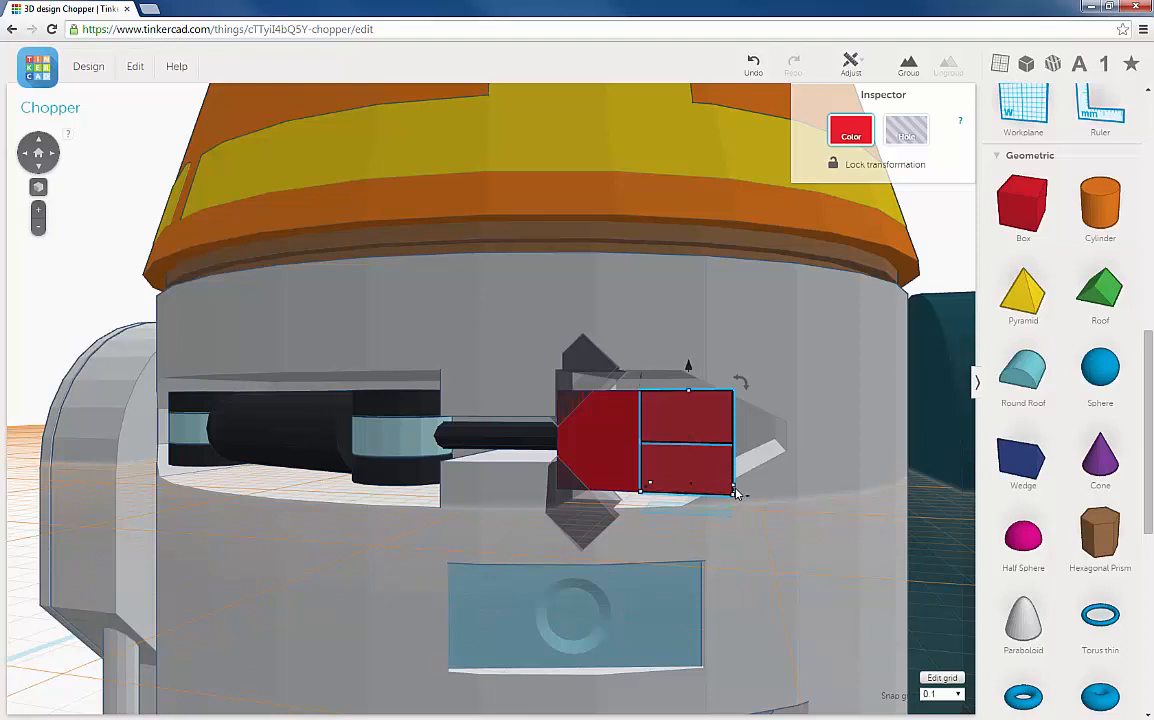
{"action": "mouse_move", "coordinate": [735, 488]}
{"action": "left_click_drag", "start_coordinate": [739, 493], "coordinate": [763, 507]}
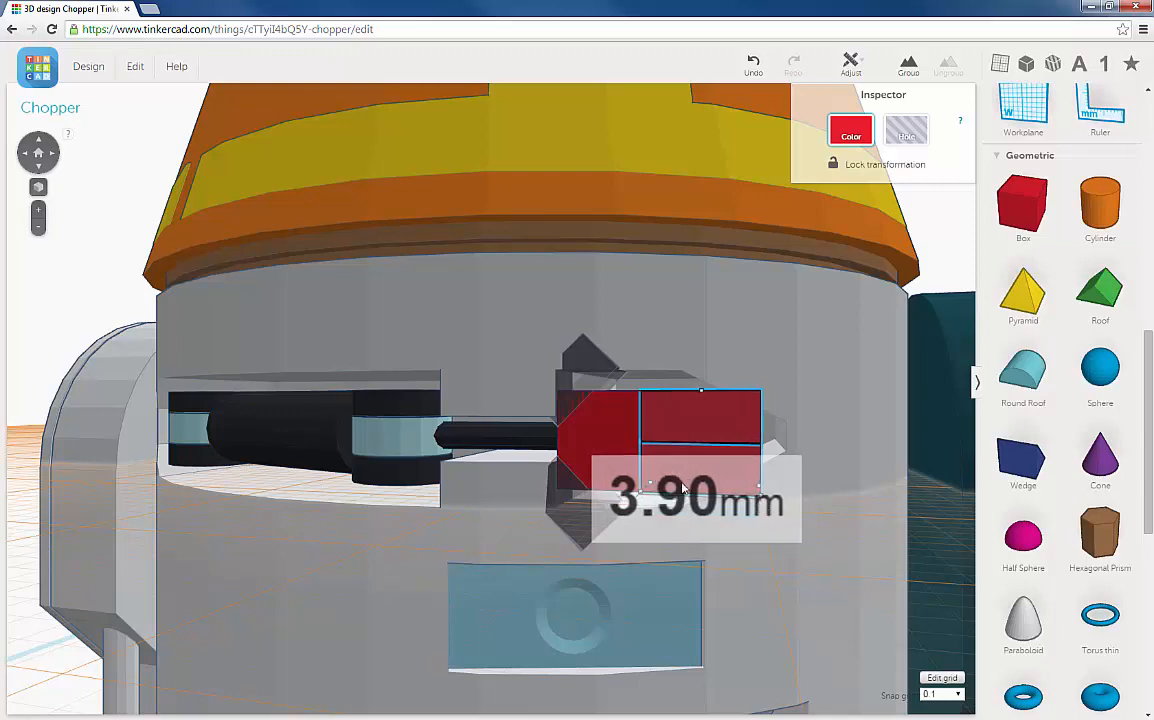
{"action": "mouse_move", "coordinate": [680, 485]}
{"action": "right_mouse_down"}
{"action": "mouse_move", "coordinate": [616, 483]}
{"action": "mouse_move", "coordinate": [636, 545]}
{"action": "mouse_move", "coordinate": [665, 524]}
{"action": "mouse_move", "coordinate": [675, 480]}
{"action": "mouse_move", "coordinate": [686, 479]}
{"action": "right_mouse_up"}
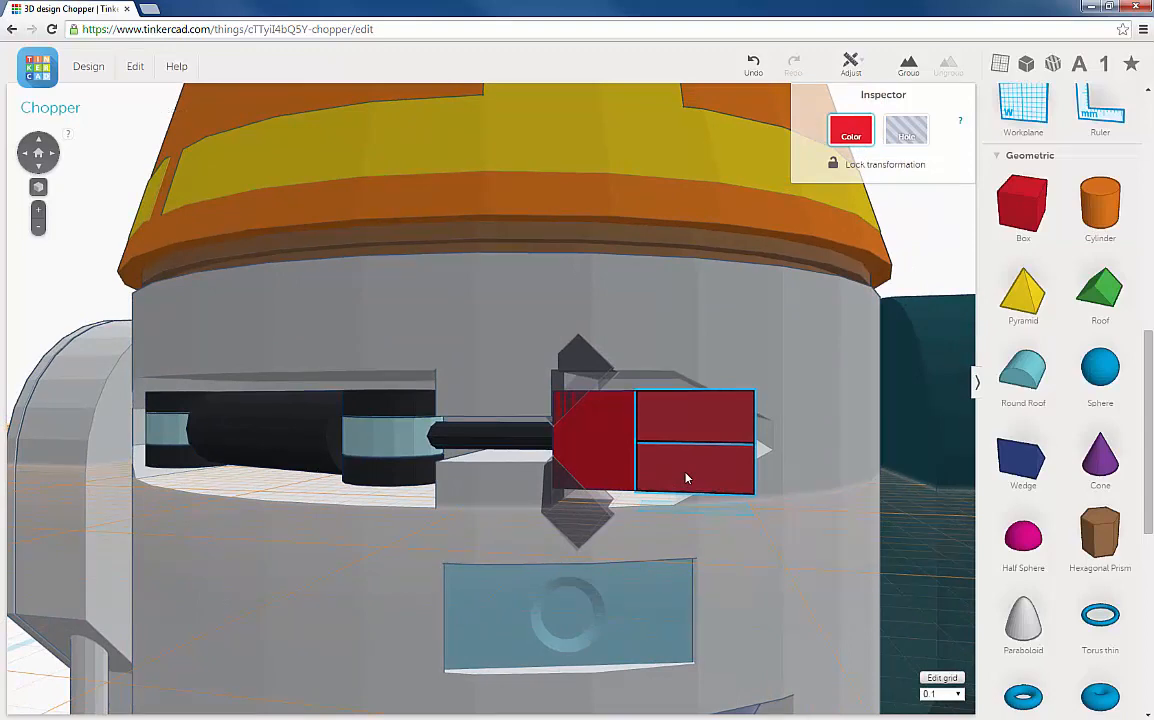
{"action": "right_click_drag", "start_coordinate": [686, 479], "coordinate": [783, 495]}
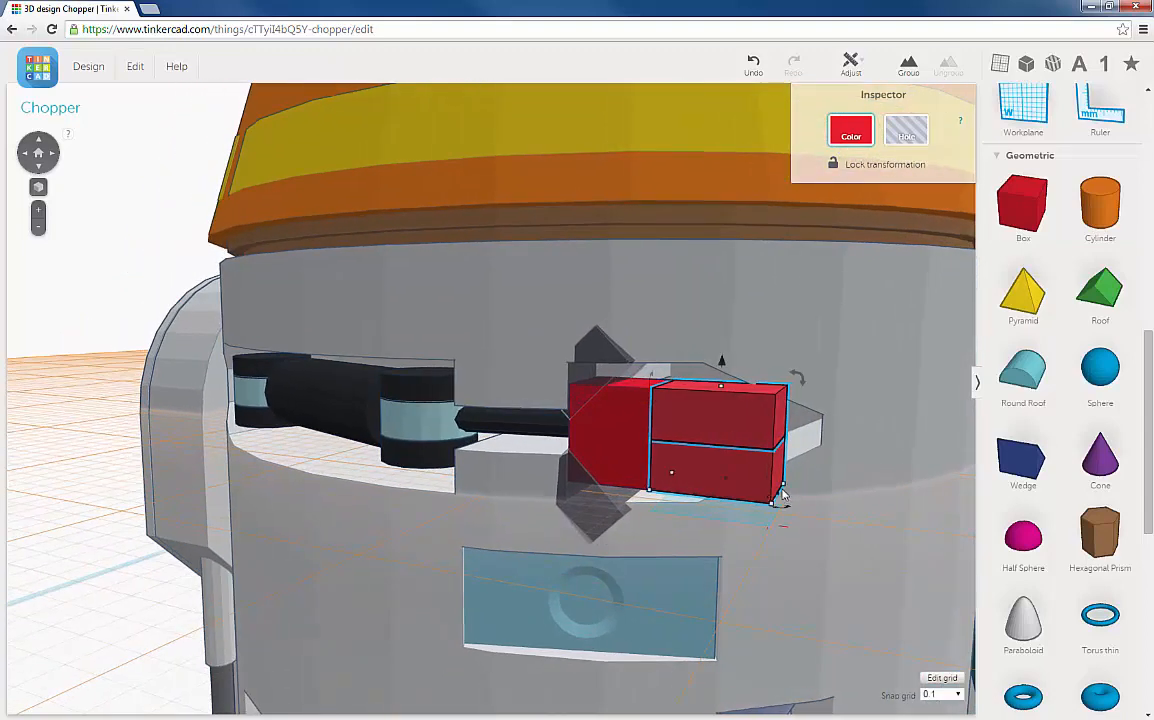
{"action": "mouse_move", "coordinate": [783, 498]}
{"action": "left_click_drag", "start_coordinate": [783, 498], "coordinate": [795, 508]}
{"action": "right_click_drag", "start_coordinate": [722, 481], "coordinate": [771, 459]}
Step: Select both angled corner-cutting holes at the rod-side end of the red box and widen them slightly toward the black rod
{"action": "left_click", "coordinate": [585, 386]}
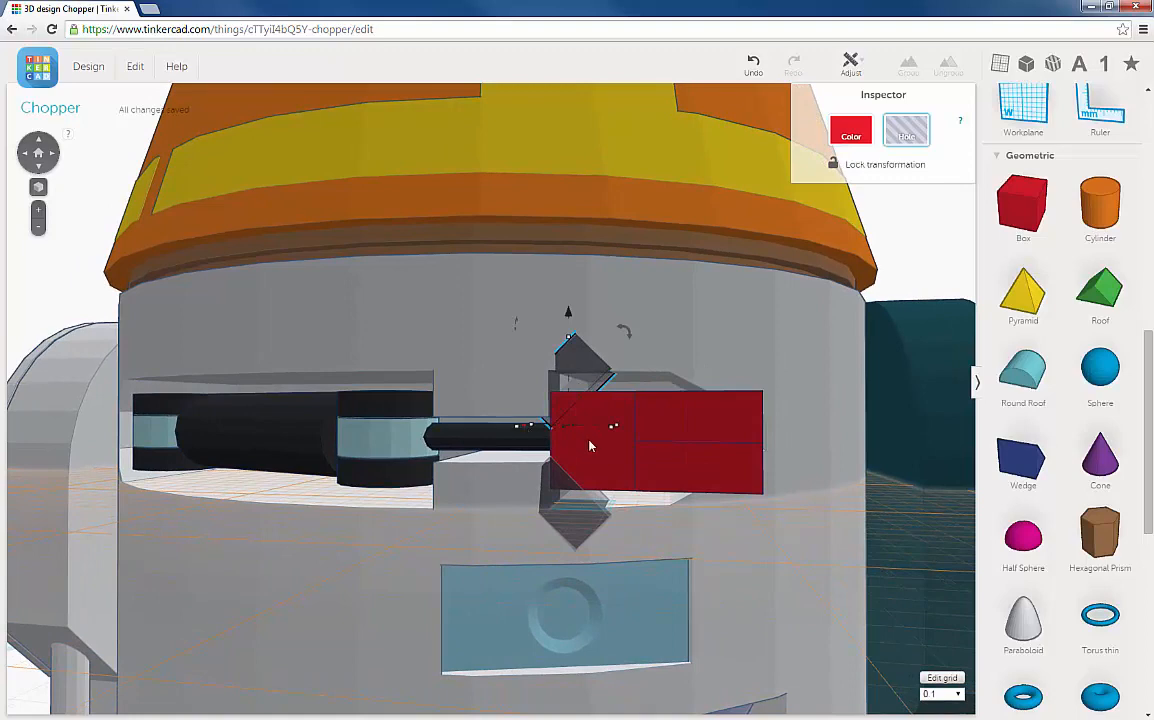
{"action": "right_click_drag", "start_coordinate": [590, 446], "coordinate": [592, 499]}
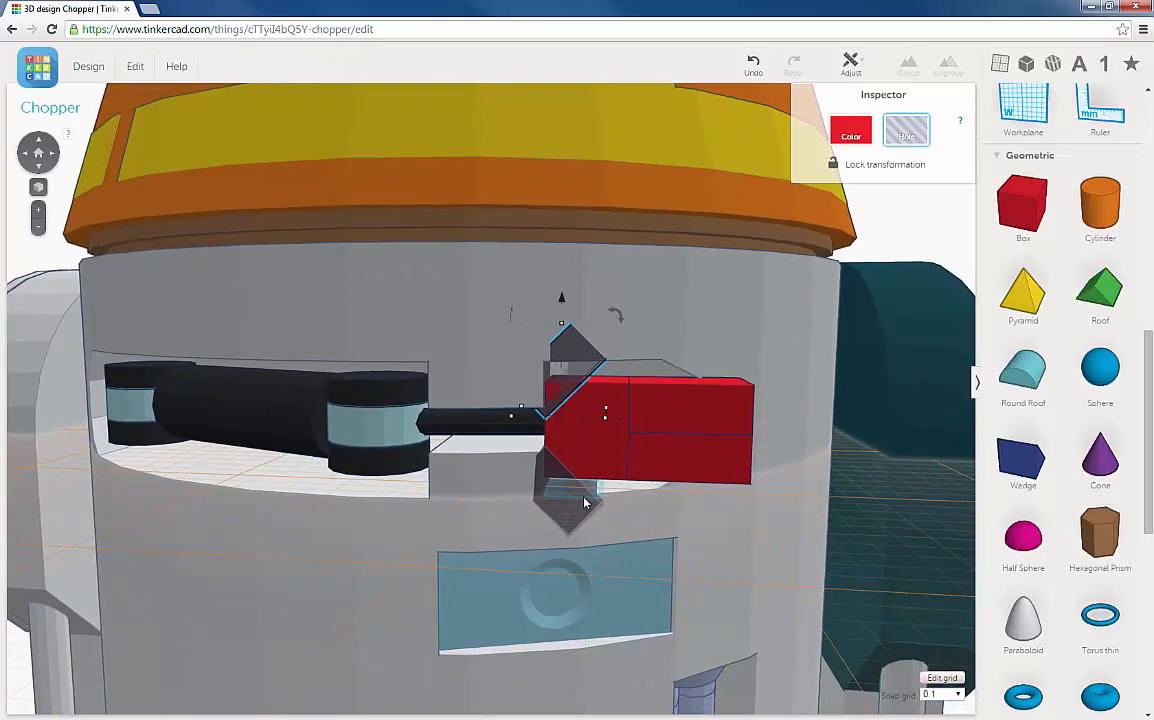
{"action": "left_click", "coordinate": [585, 502], "text": "shift"}
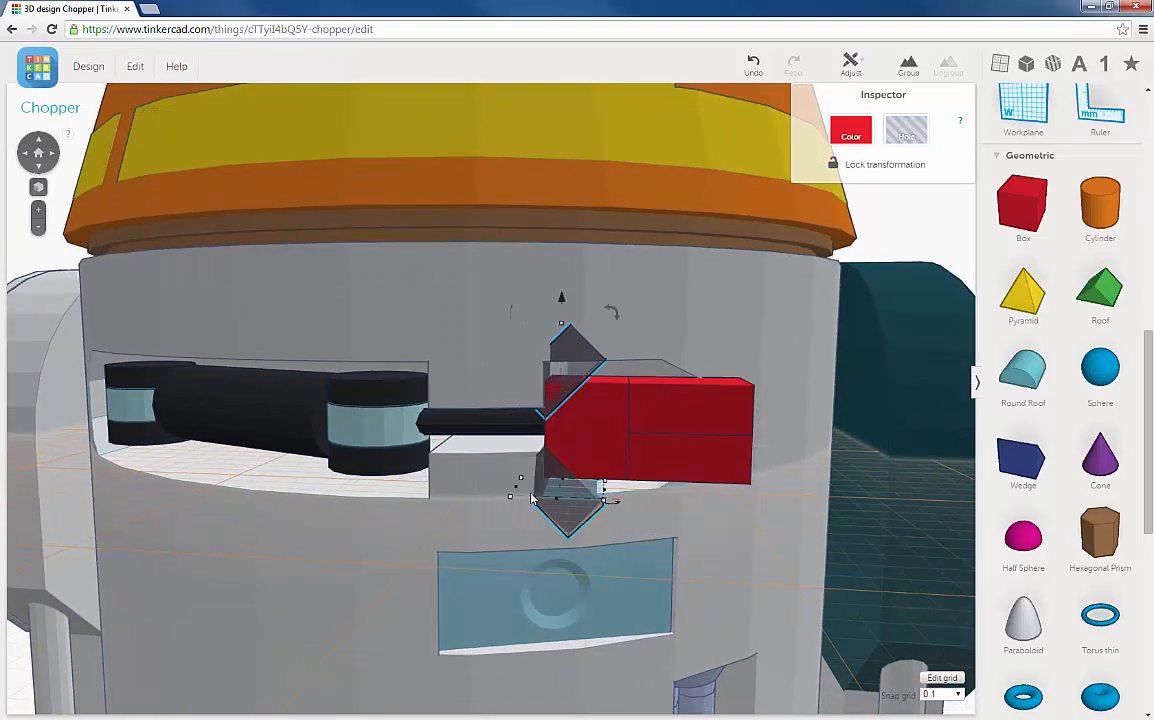
{"action": "left_click_drag", "start_coordinate": [517, 490], "coordinate": [509, 491]}
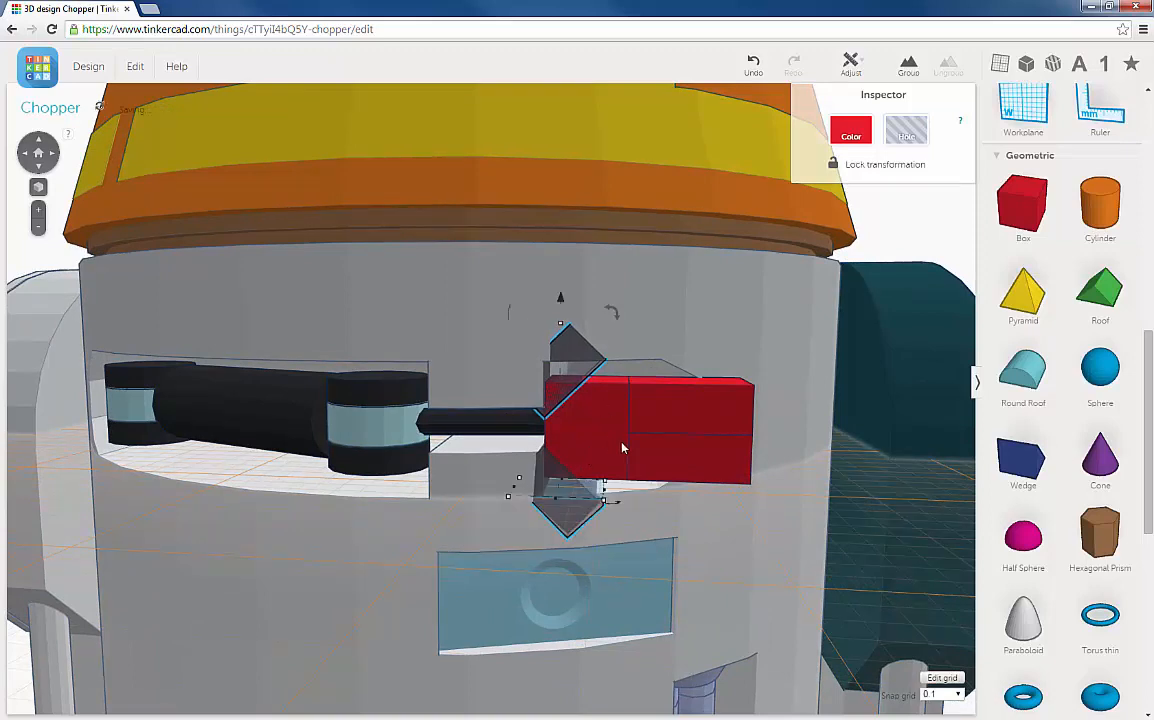
Step: Duplicate the upper half-height box as a hole and raise the copy to about 3.60 mm above the workplane
{"action": "left_click", "coordinate": [684, 417]}
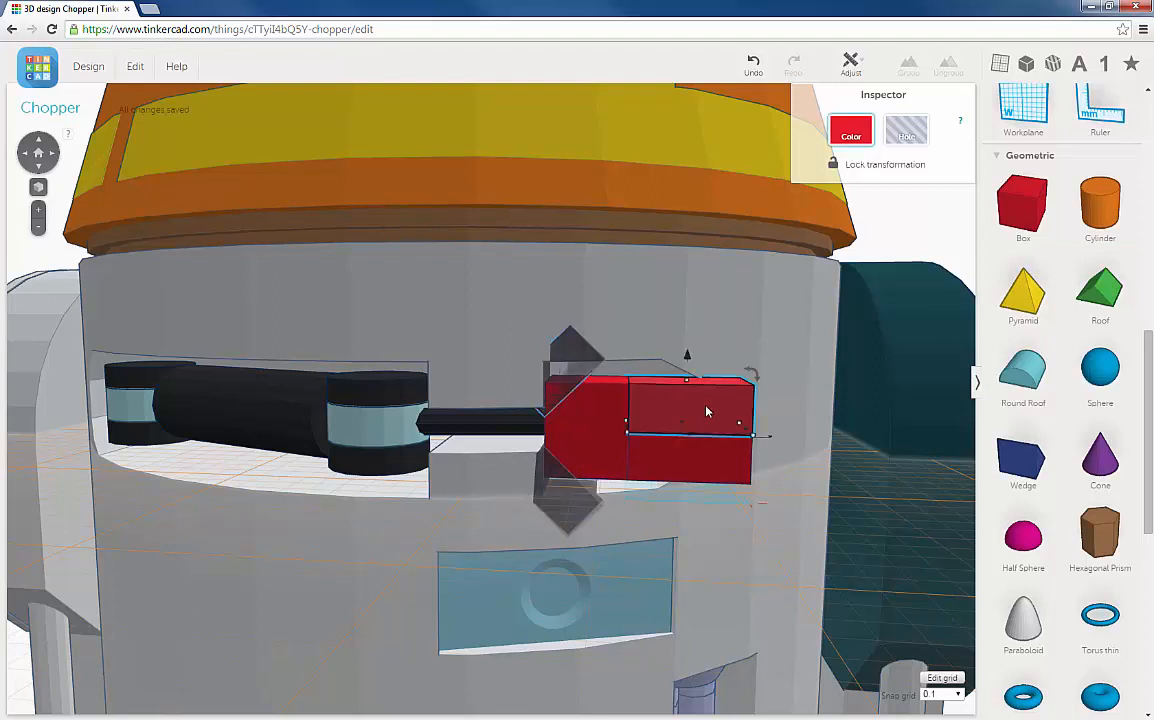
{"action": "left_click", "coordinate": [137, 68]}
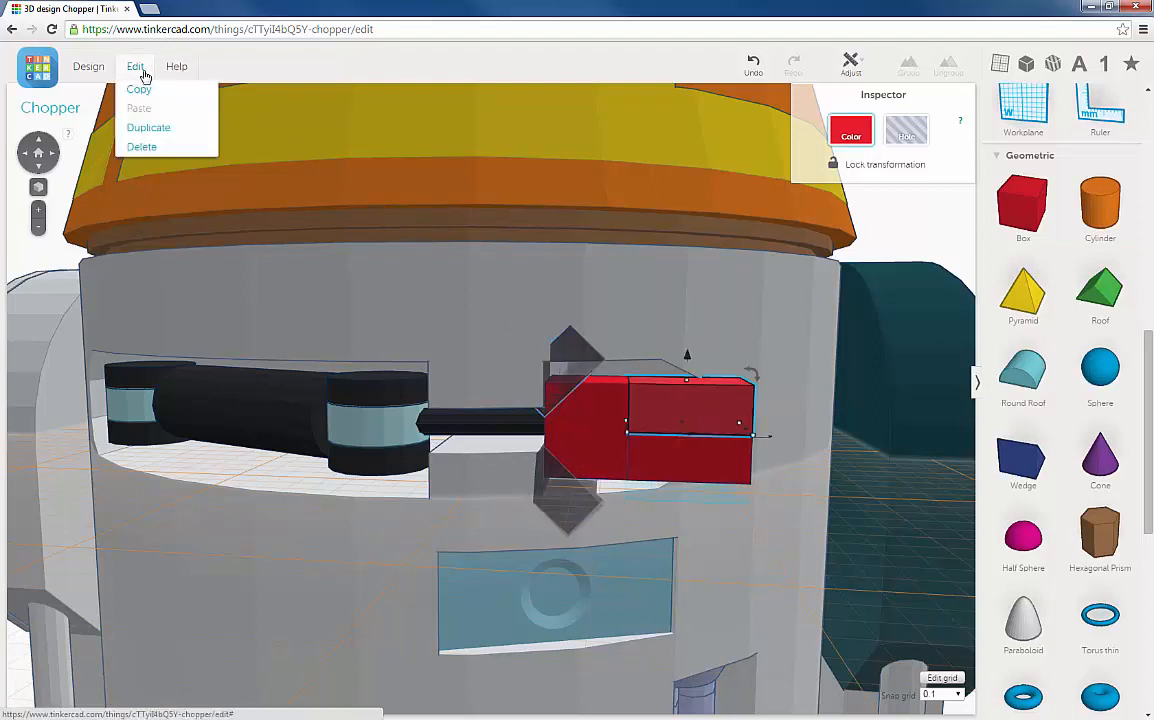
{"action": "left_click", "coordinate": [146, 129]}
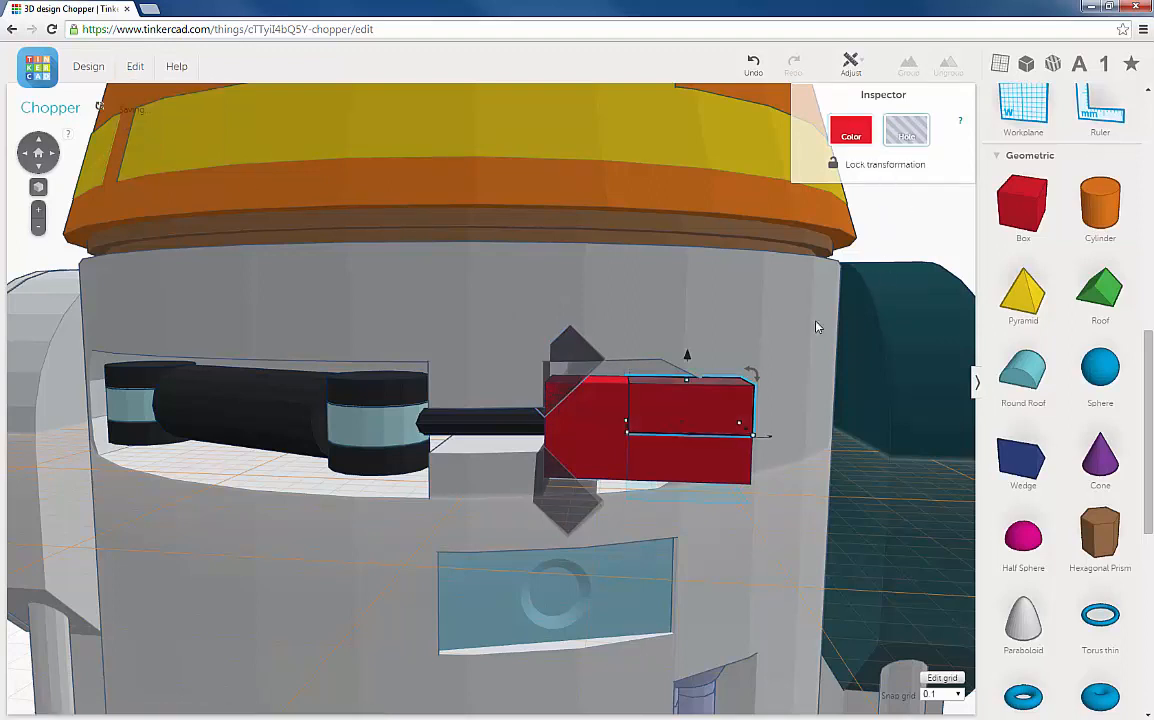
{"action": "left_click_drag", "start_coordinate": [688, 355], "coordinate": [688, 330]}
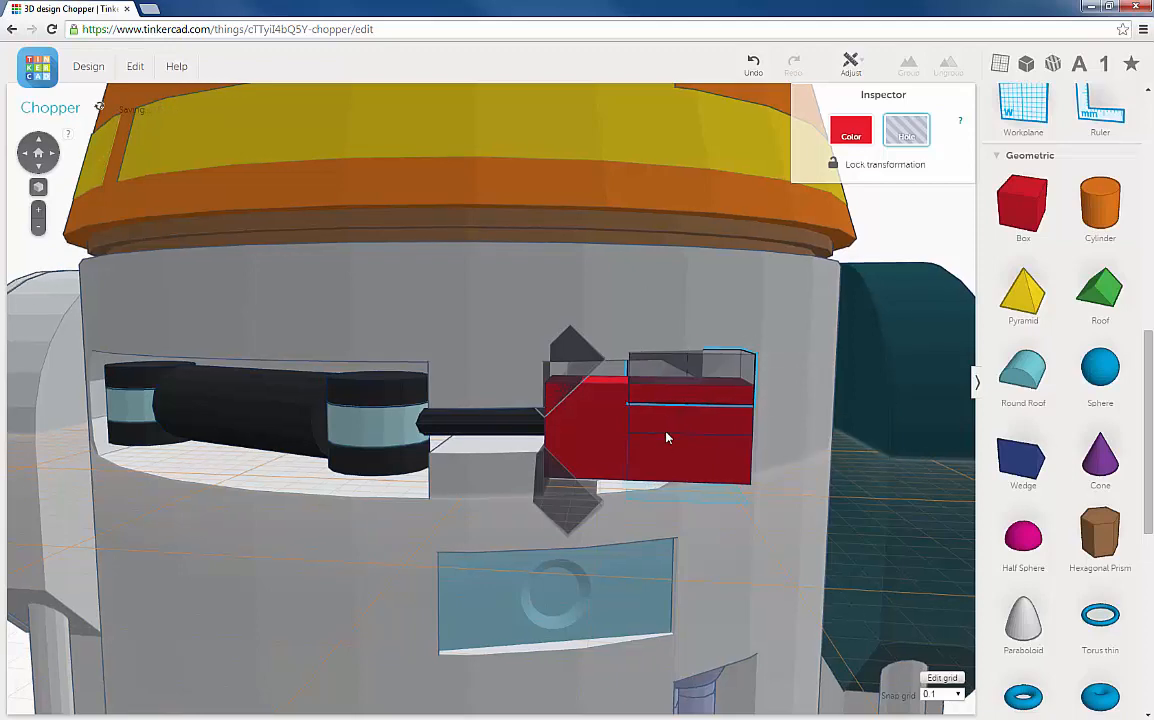
{"action": "right_click_drag", "start_coordinate": [667, 436], "coordinate": [667, 437]}
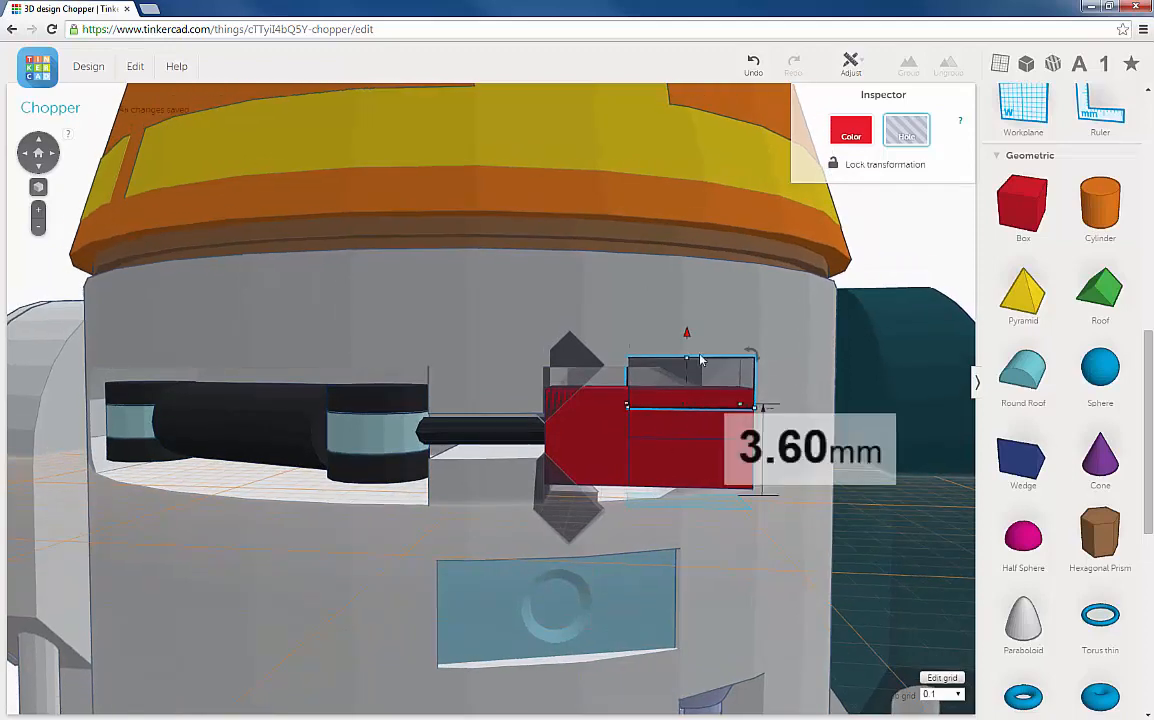
Step: Nudge the raised hole away from the black rod until it extends past the outer end of the red boxes
{"action": "key", "text": "Right"}
{"action": "key", "text": "Right"}
{"action": "key", "text": "Right"}
{"action": "key", "text": "Right"}
{"action": "key", "text": "Right"}
{"action": "key", "text": "Right"}
{"action": "key", "text": "Right"}
{"action": "key", "text": "Right"}
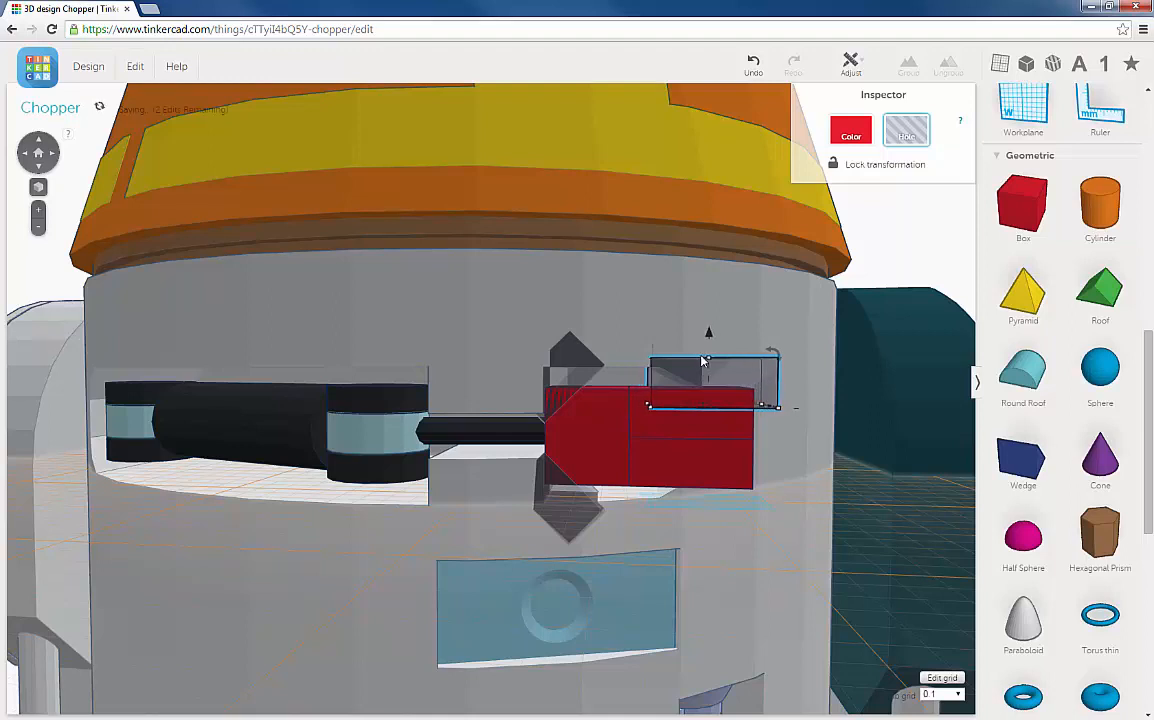
{"action": "key", "text": "Right"}
{"action": "key", "text": "Right"}
{"action": "key", "text": "Right"}
{"action": "key", "text": "Right"}
{"action": "key", "text": "Right"}
{"action": "key", "text": "Right"}
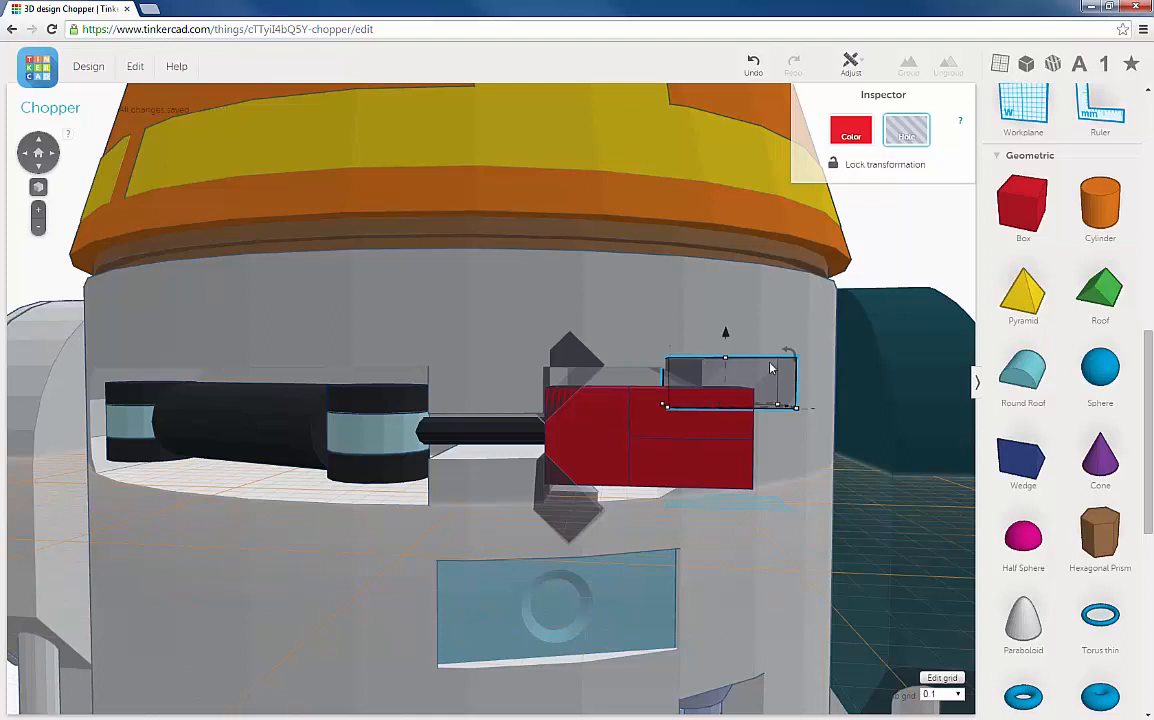
Step: Rotate the hole 22.5° to slant down across the upper outer corner of the red boxes, and lower it slightly
{"action": "left_click_drag", "start_coordinate": [791, 354], "coordinate": [797, 389]}
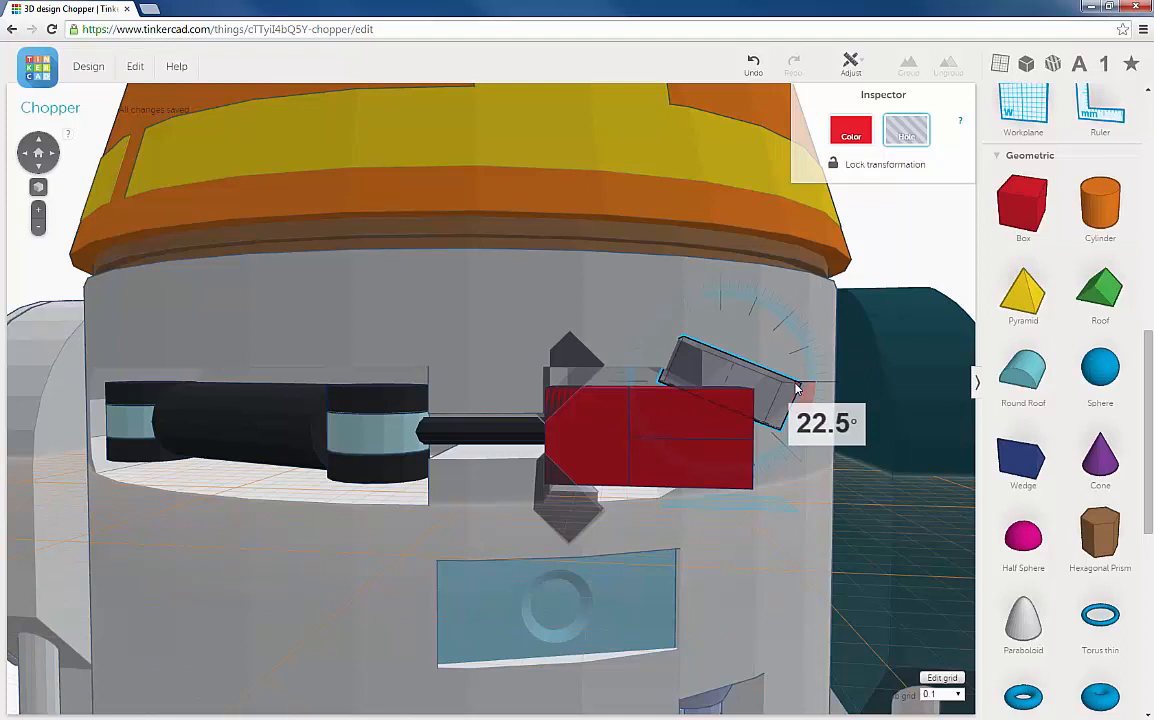
{"action": "left_click_drag", "start_coordinate": [797, 389], "coordinate": [660, 420]}
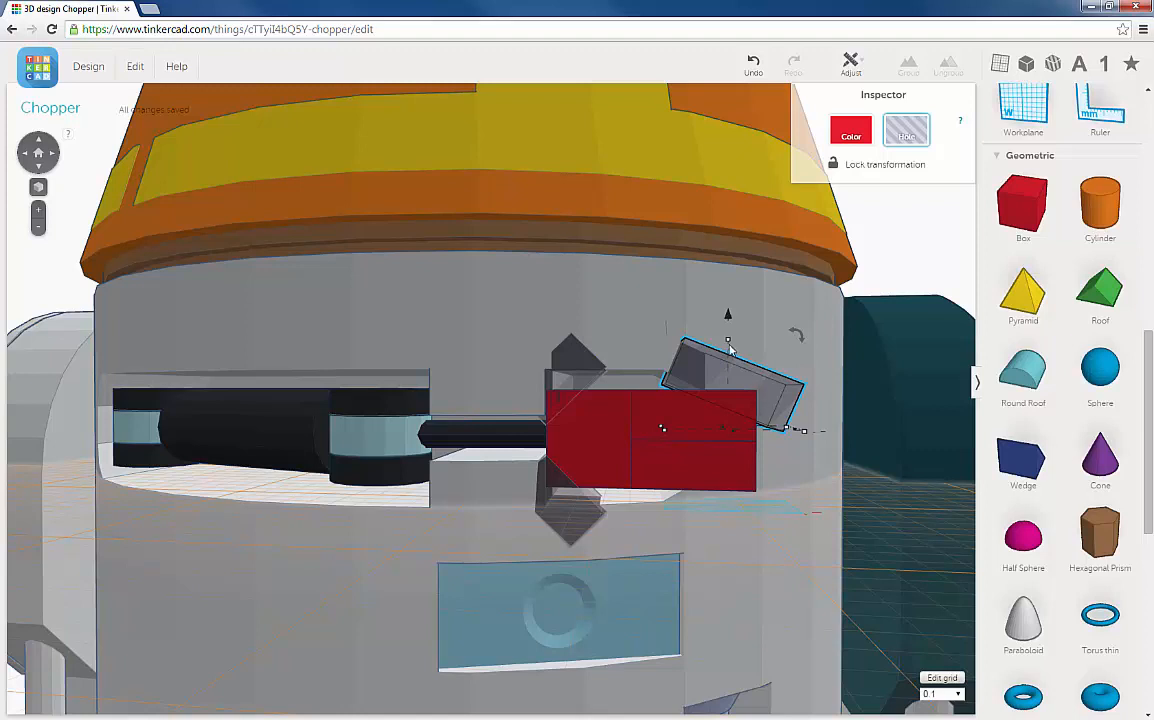
{"action": "mouse_move", "coordinate": [728, 318]}
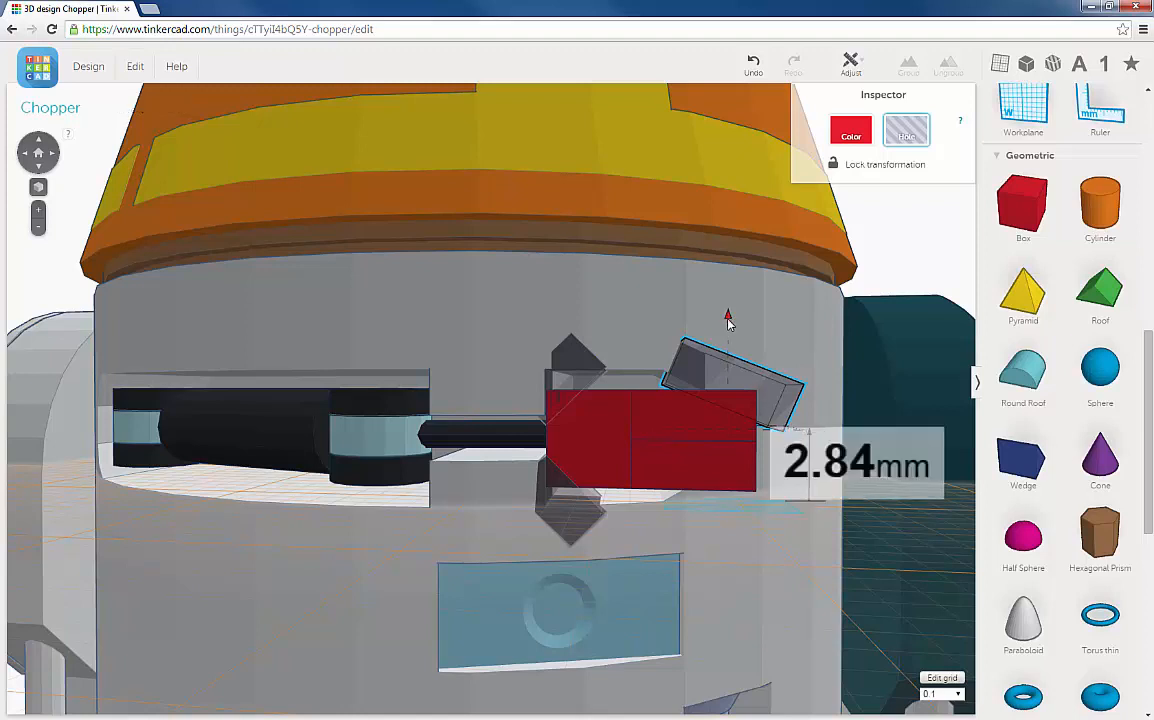
{"action": "mouse_move", "coordinate": [728, 318]}
{"action": "left_mouse_down"}
{"action": "mouse_move", "coordinate": [731, 332]}
{"action": "mouse_move", "coordinate": [730, 319]}
{"action": "left_mouse_up"}
{"action": "right_click_drag", "start_coordinate": [731, 452], "coordinate": [700, 410]}
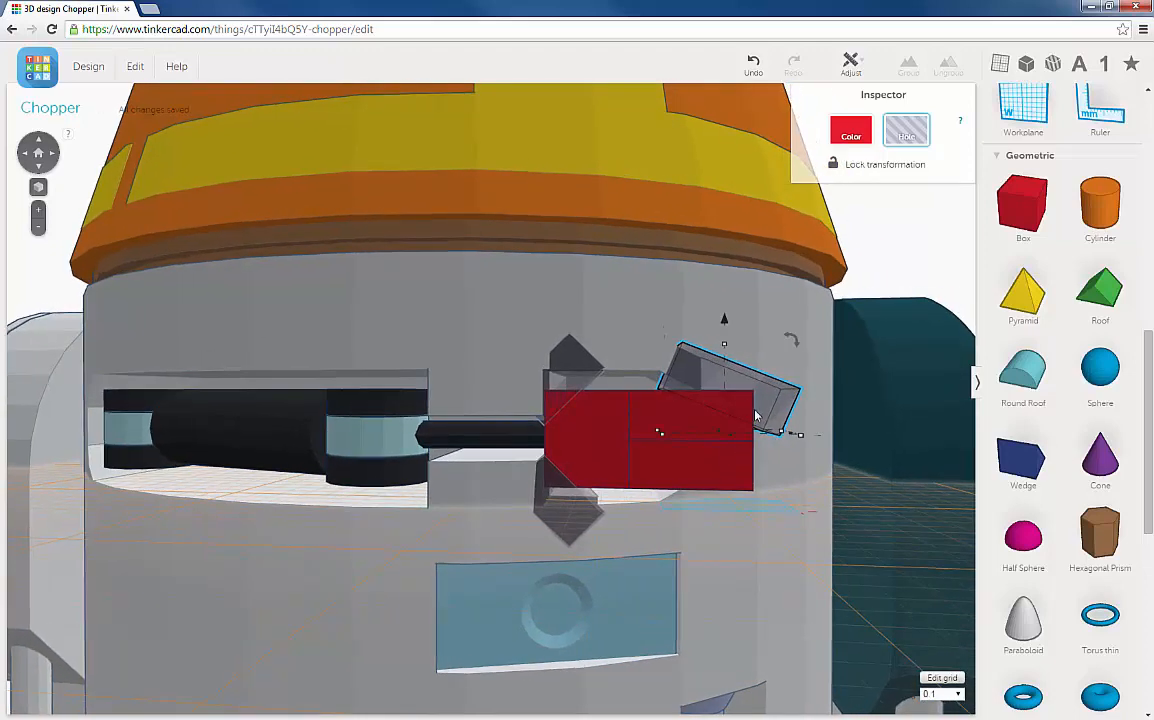
Step: Duplicate the tilted hole in place twice
{"action": "left_click", "coordinate": [137, 67]}
{"action": "left_click", "coordinate": [150, 128]}
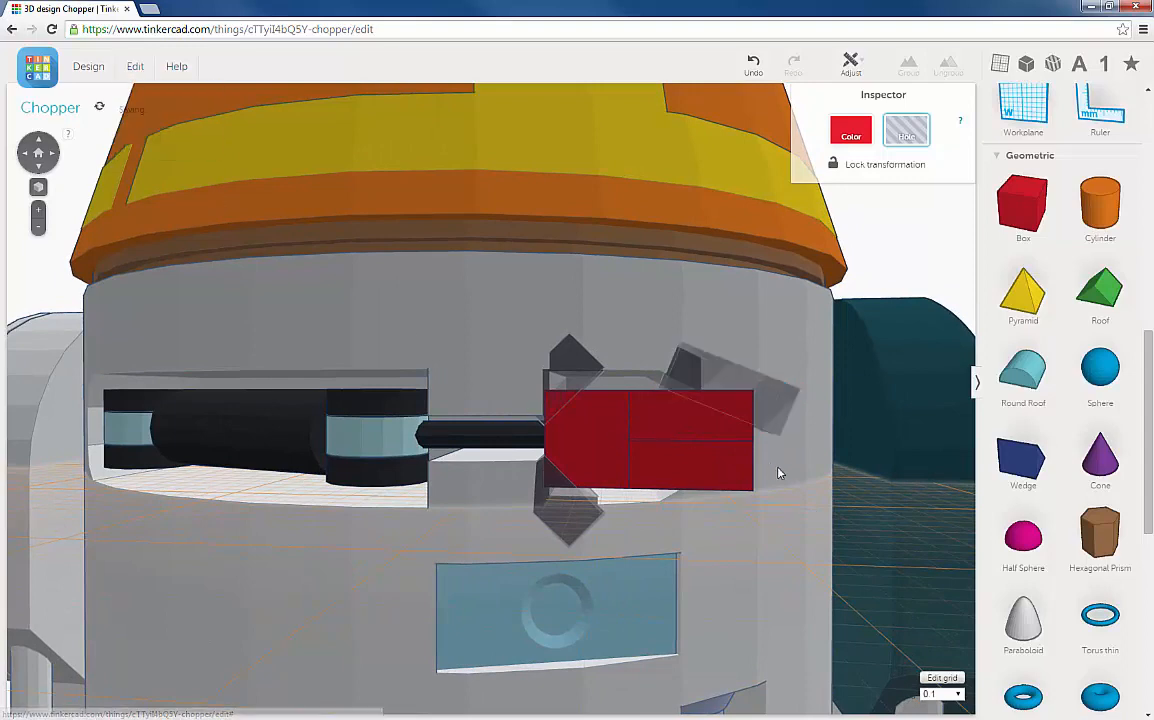
{"action": "left_click", "coordinate": [752, 395]}
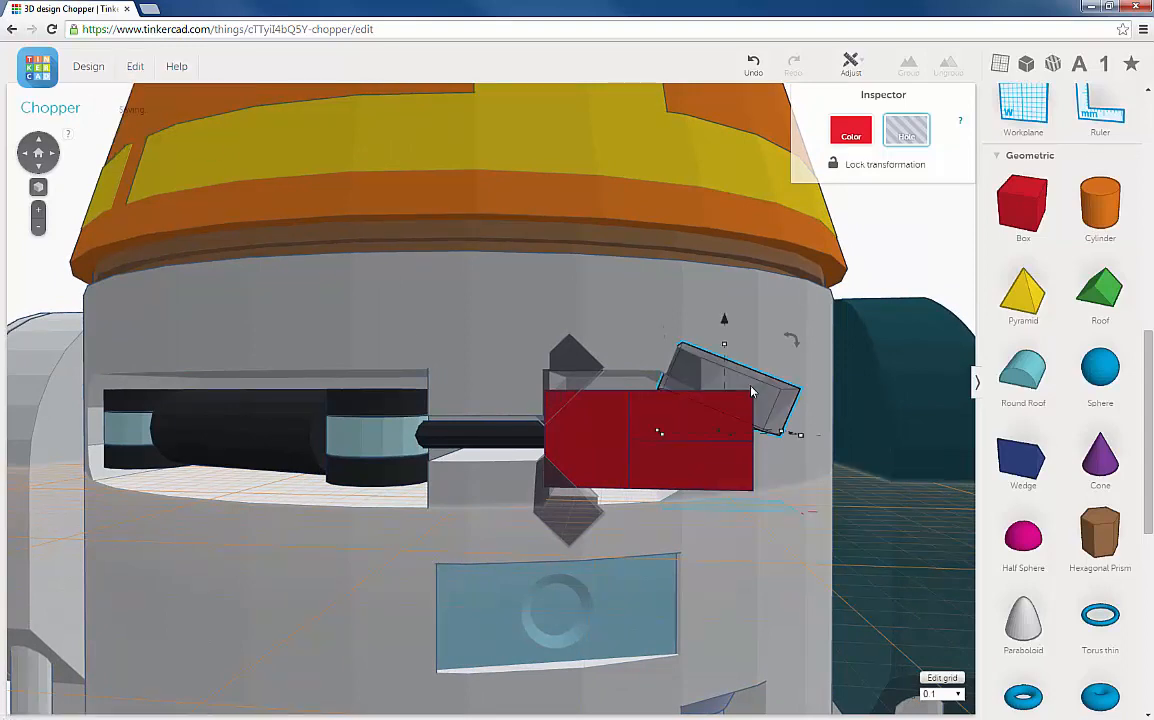
{"action": "left_click", "coordinate": [135, 68]}
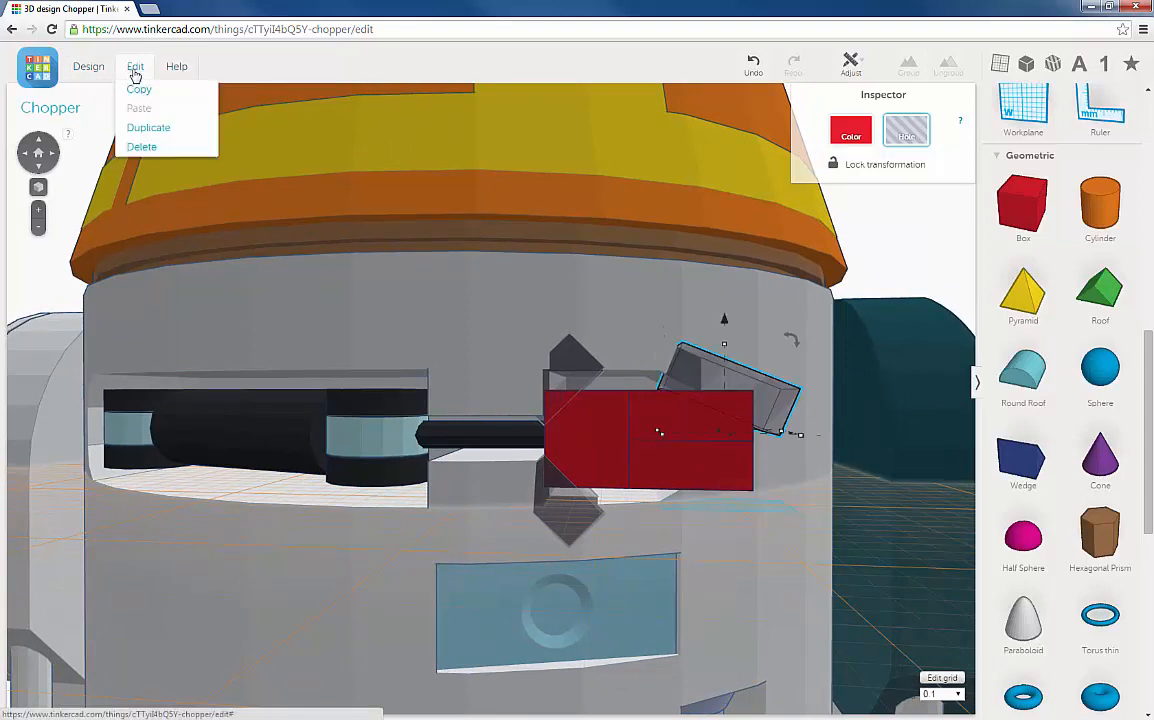
{"action": "left_click", "coordinate": [148, 138]}
Step: Rotate one copy of the tilted hole so its slope mirrors the original
{"action": "right_click_drag", "start_coordinate": [608, 412], "coordinate": [671, 397]}
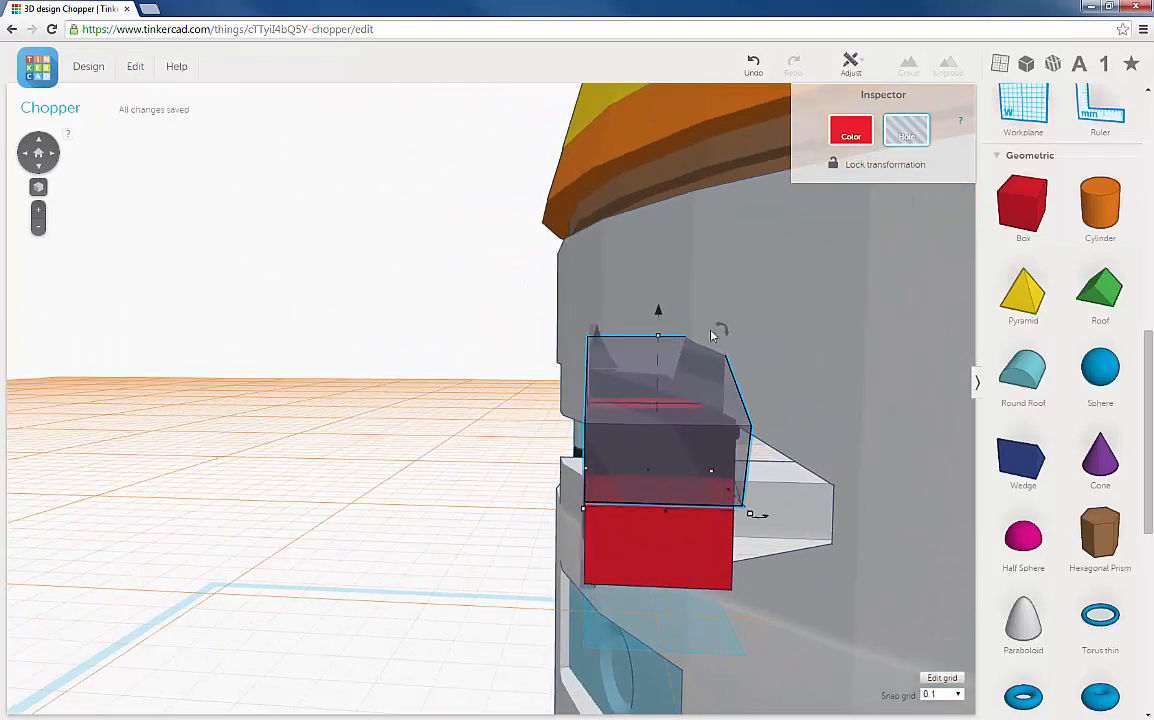
{"action": "left_click_drag", "start_coordinate": [716, 333], "coordinate": [537, 447]}
{"action": "mouse_move", "coordinate": [592, 496]}
{"action": "left_mouse_down"}
{"action": "mouse_move", "coordinate": [610, 500]}
{"action": "mouse_move", "coordinate": [600, 470]}
{"action": "mouse_move", "coordinate": [598, 480]}
{"action": "left_mouse_up"}
{"action": "scroll", "coordinate": [677, 427], "scroll_direction": "up", "scroll_amount": 5}
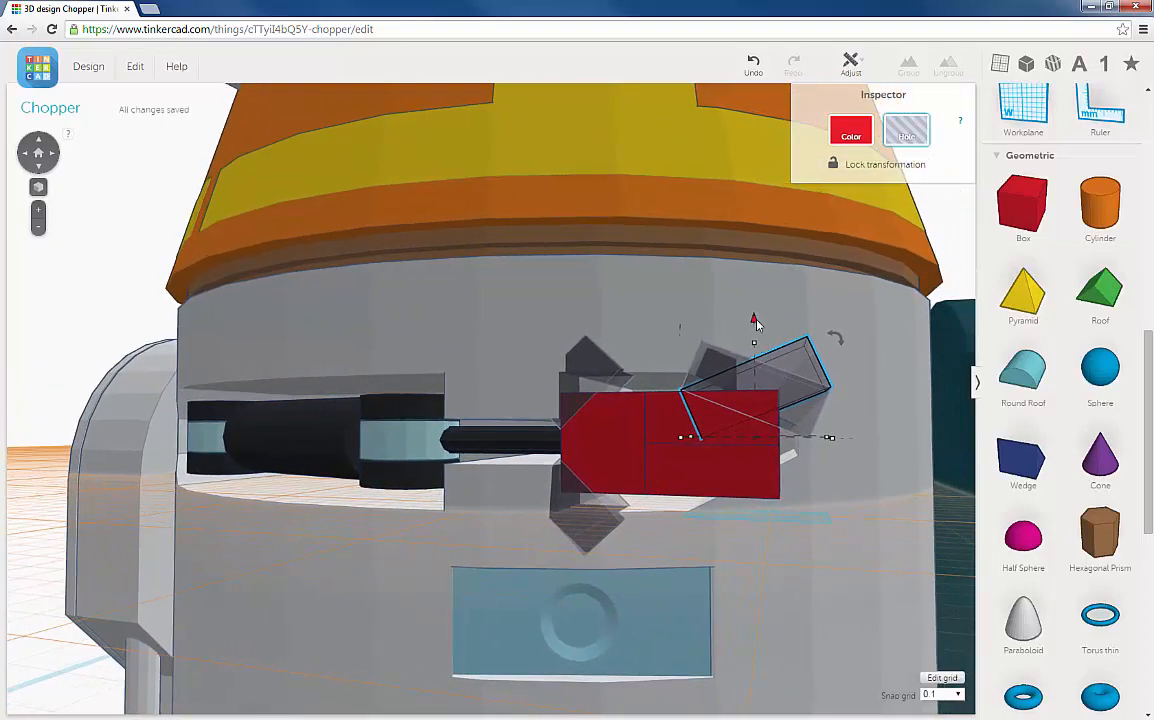
Step: Lower the mirrored hole about 3.7 mm so it cuts across the lower outer corner of the red boxes
{"action": "left_click_drag", "start_coordinate": [756, 323], "coordinate": [768, 433]}
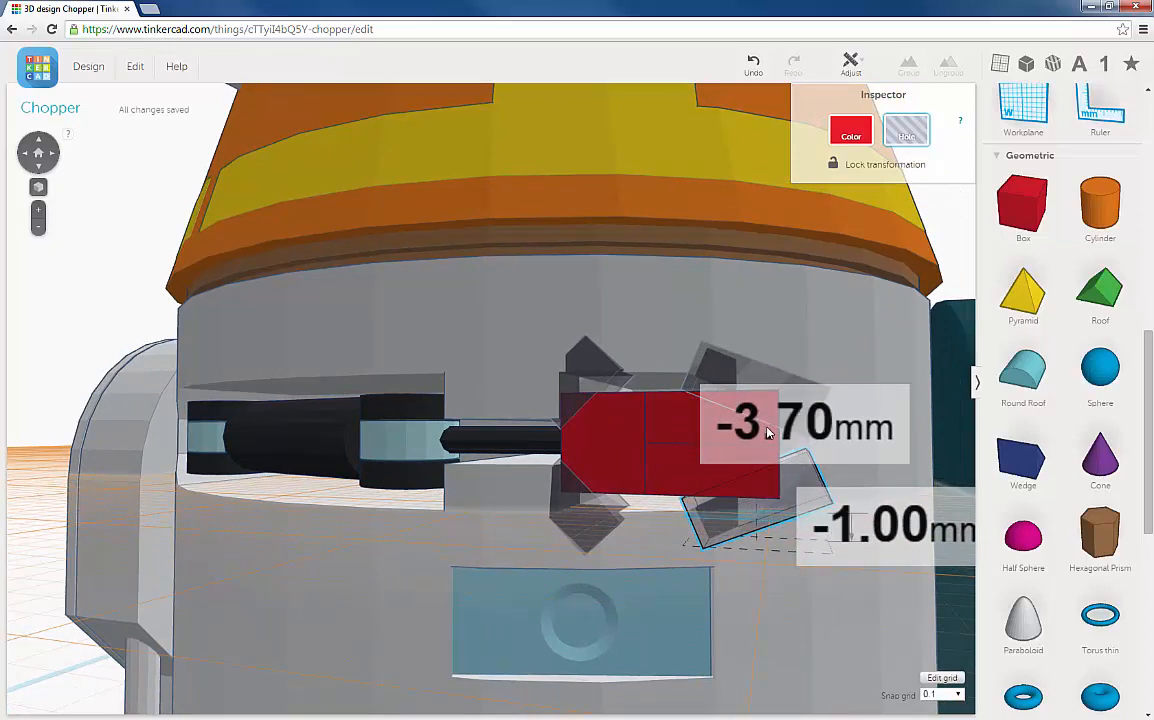
{"action": "left_click_drag", "start_coordinate": [768, 433], "coordinate": [767, 431]}
{"action": "mouse_move", "coordinate": [744, 459]}
{"action": "right_mouse_down"}
{"action": "mouse_move", "coordinate": [657, 474]}
{"action": "mouse_move", "coordinate": [755, 453]}
{"action": "mouse_move", "coordinate": [786, 474]}
{"action": "mouse_move", "coordinate": [755, 474]}
{"action": "right_mouse_up"}
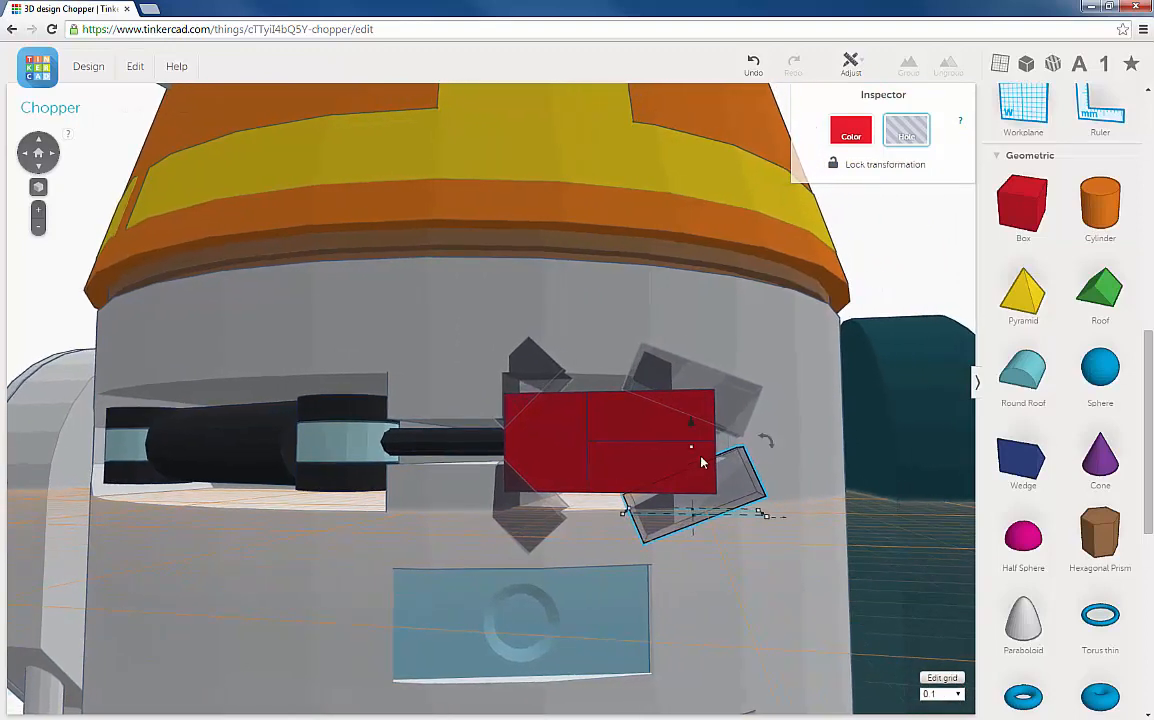
{"action": "right_click_drag", "start_coordinate": [675, 466], "coordinate": [676, 468]}
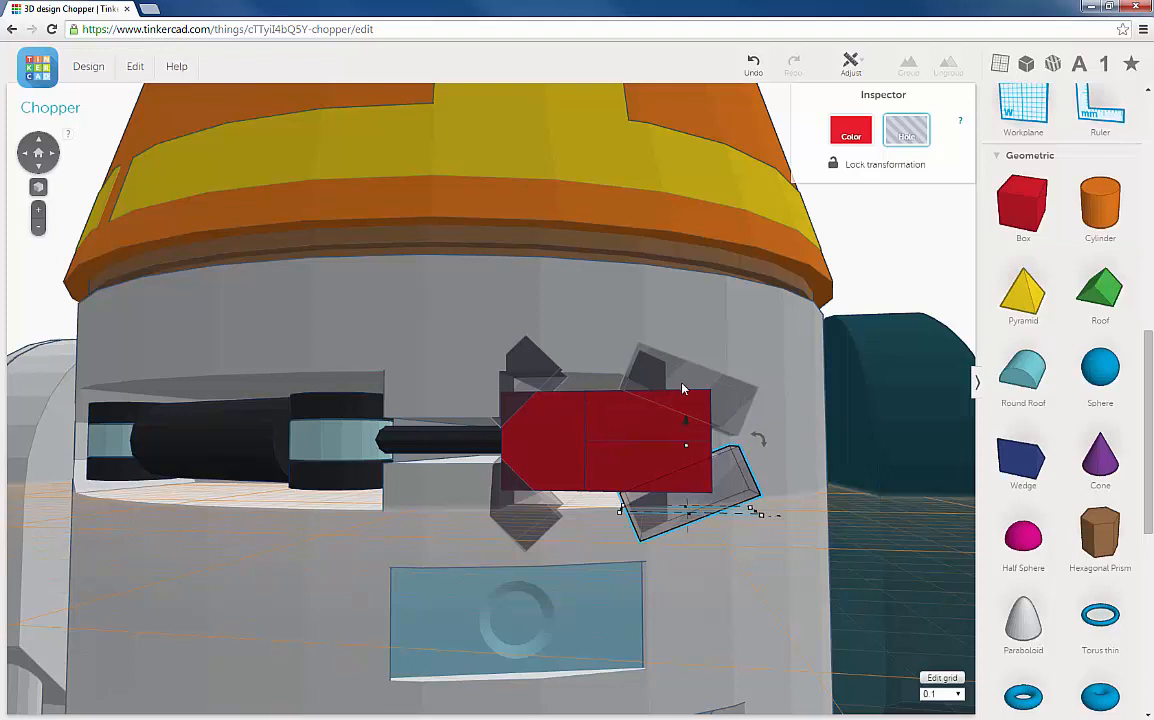
Step: Group the full-height red box with the upper and lower angled holes beside the rod to cut off both corners
{"action": "left_click", "coordinate": [563, 428]}
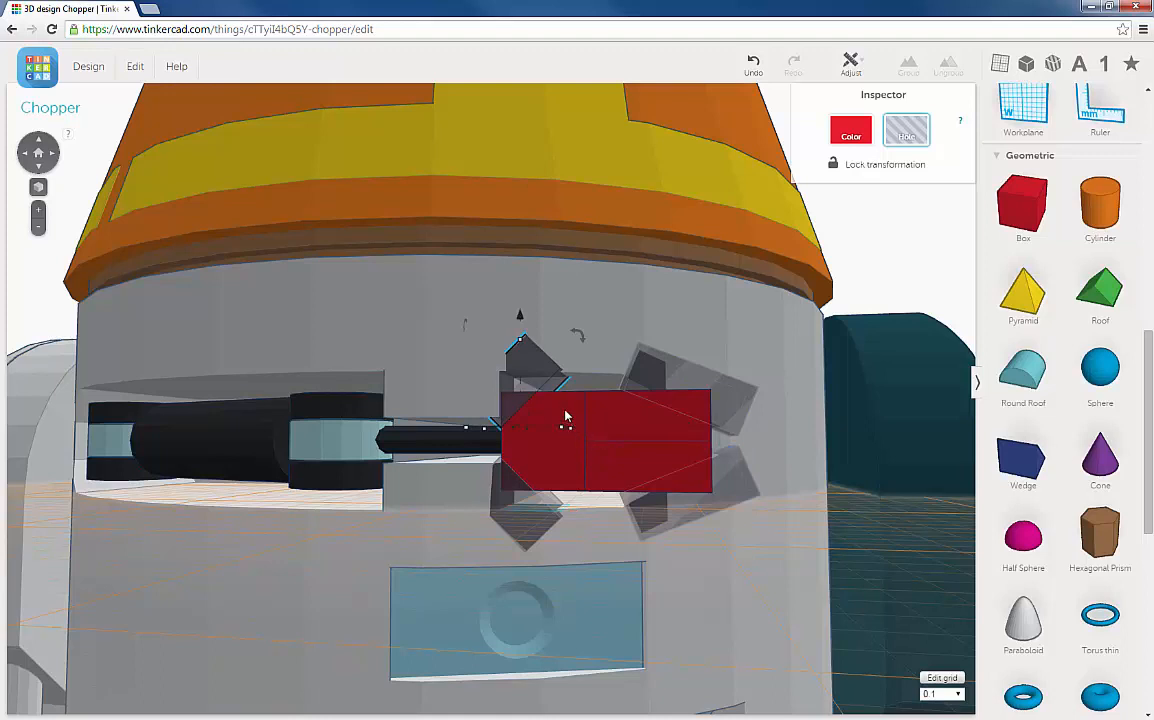
{"action": "left_click", "coordinate": [565, 416], "text": "shift"}
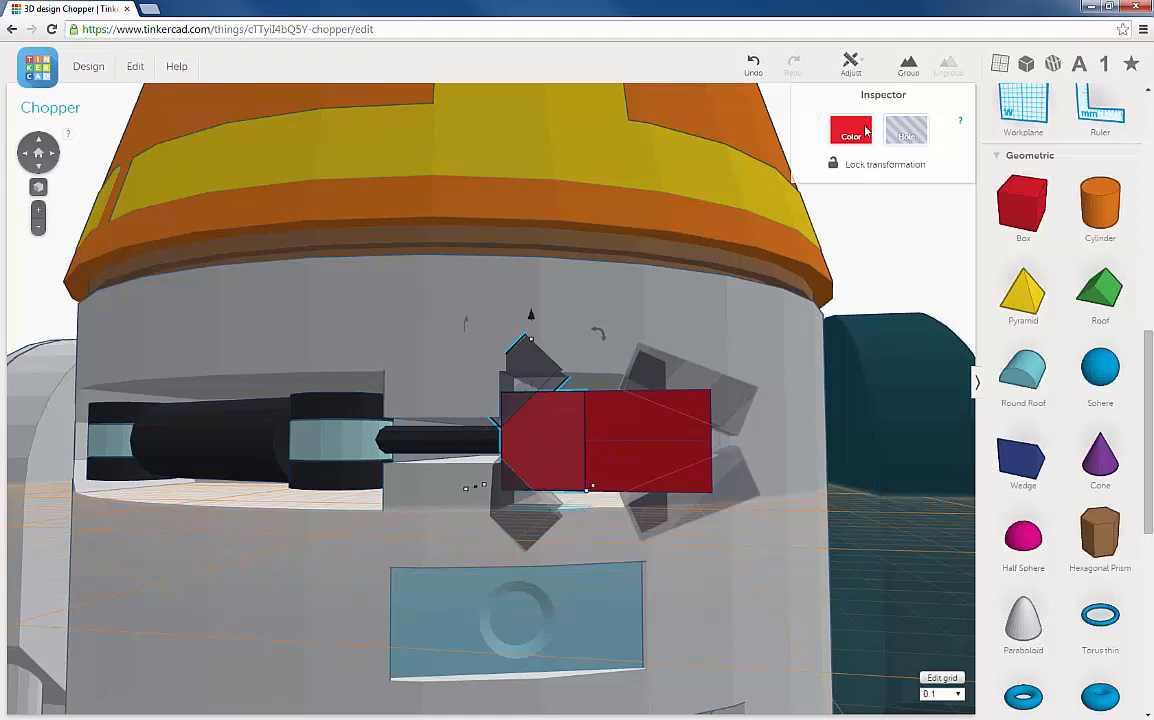
{"action": "left_click", "coordinate": [911, 70]}
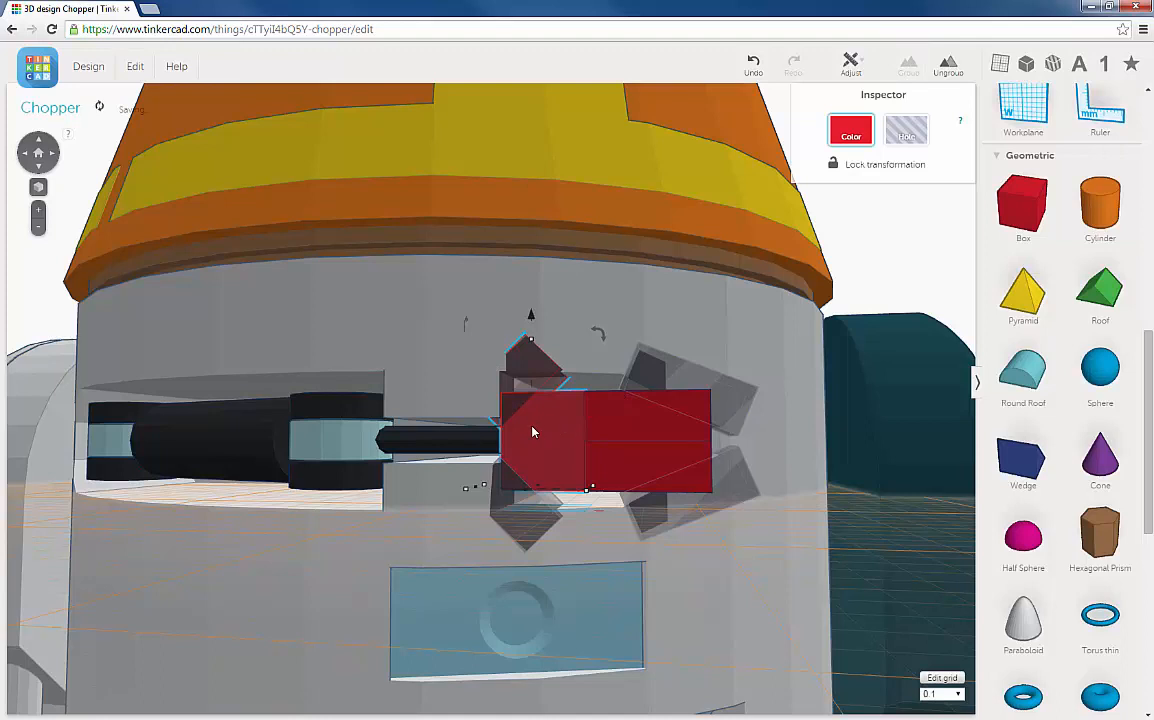
{"action": "left_click", "coordinate": [537, 514], "text": "shift"}
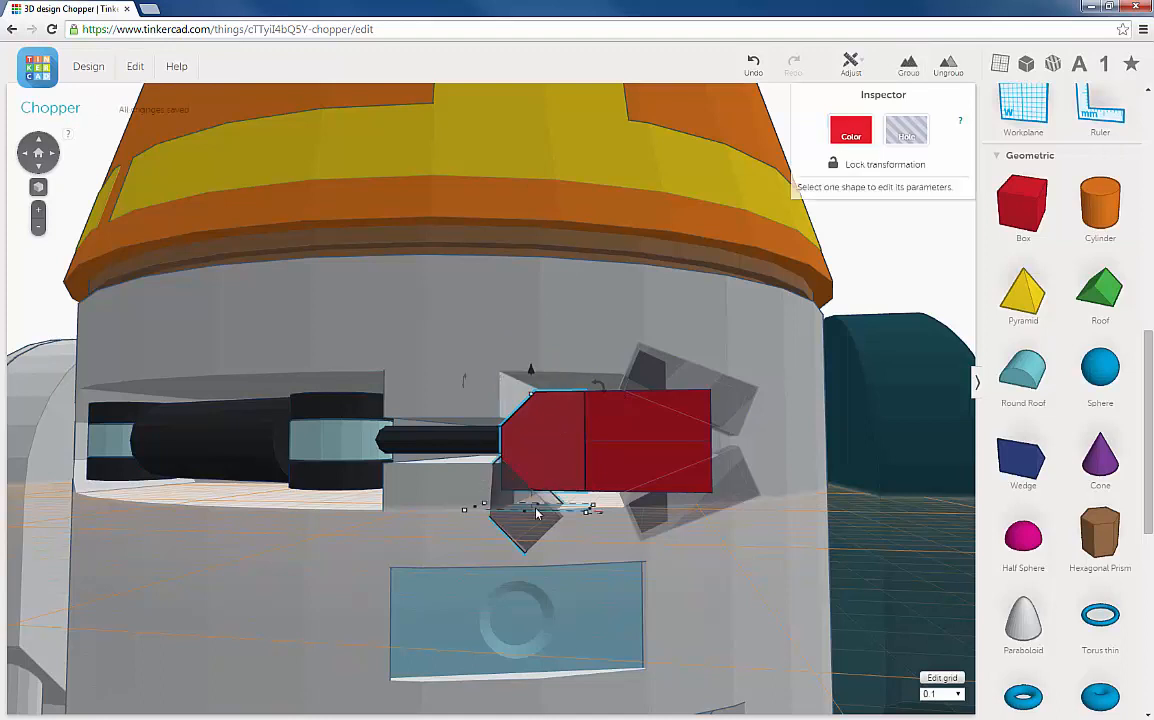
{"action": "left_click", "coordinate": [908, 64]}
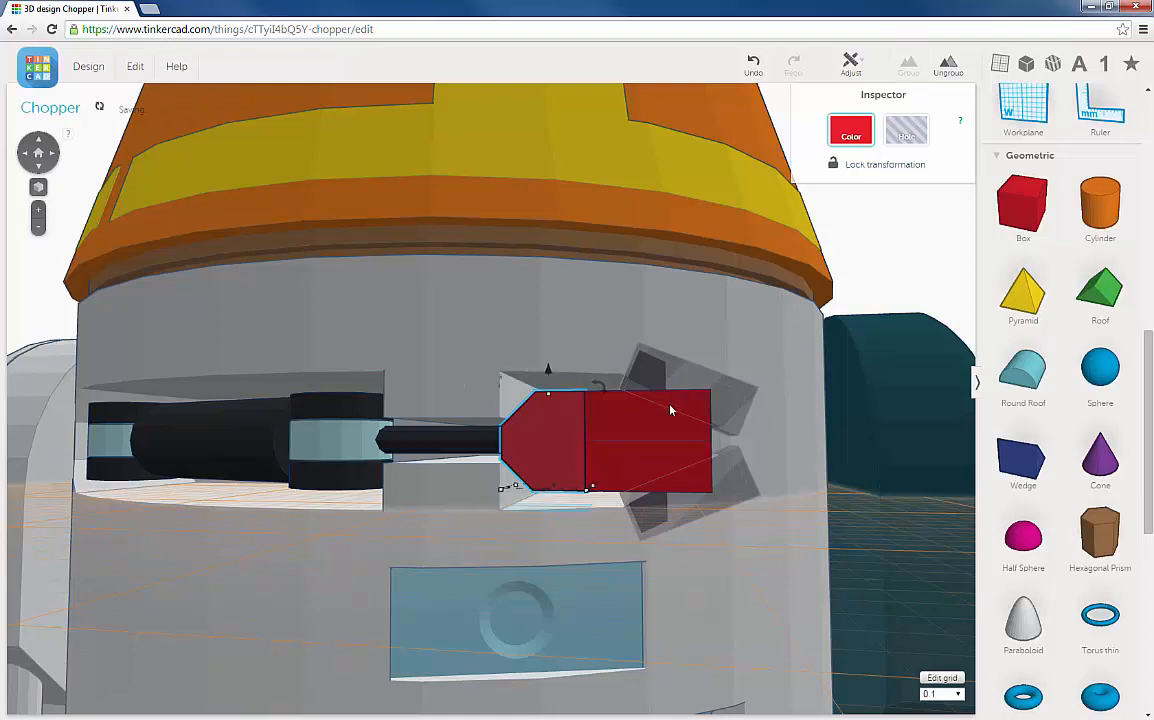
Step: Group the upper red box with its angled hole and the lower red box with its angled hole to cut the tip's corners
{"action": "left_click", "coordinate": [688, 392]}
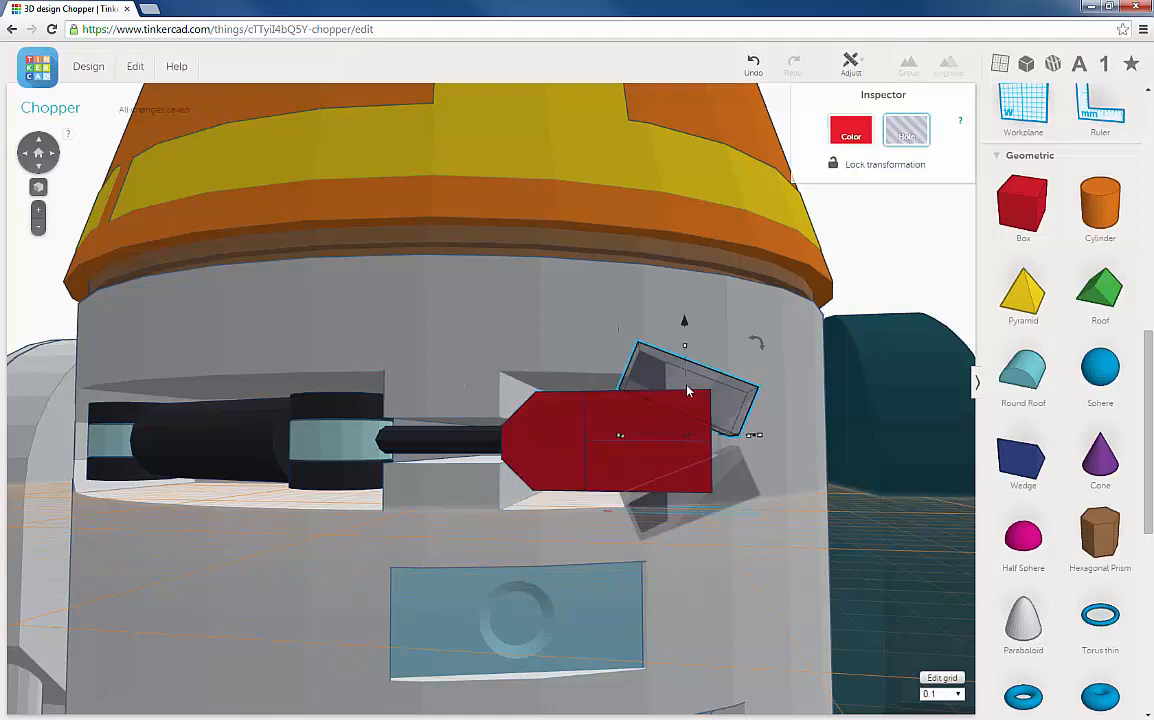
{"action": "left_click", "coordinate": [643, 421], "text": "shift"}
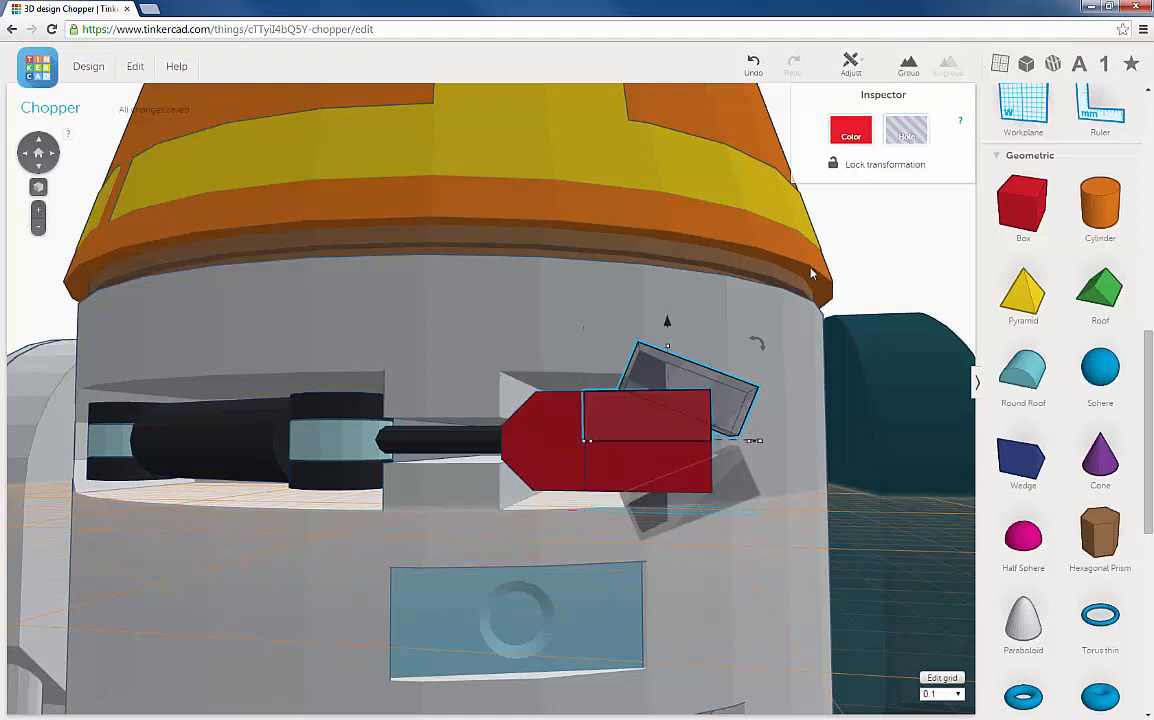
{"action": "left_click", "coordinate": [908, 66]}
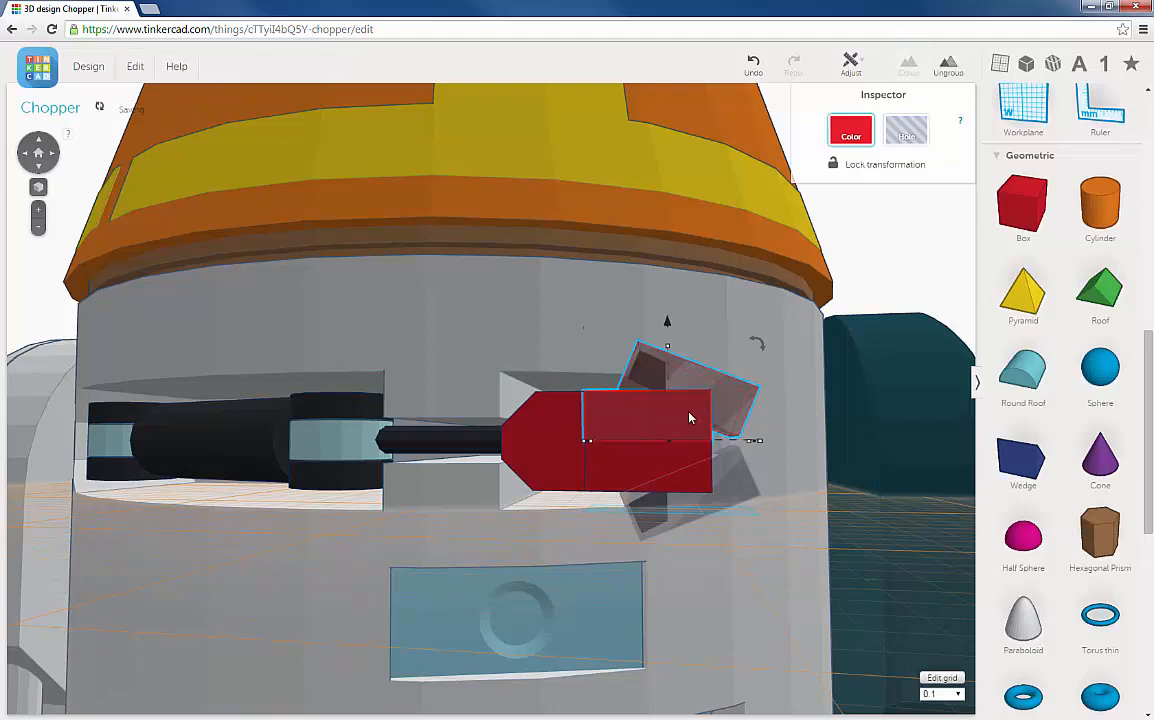
{"action": "left_click", "coordinate": [686, 490]}
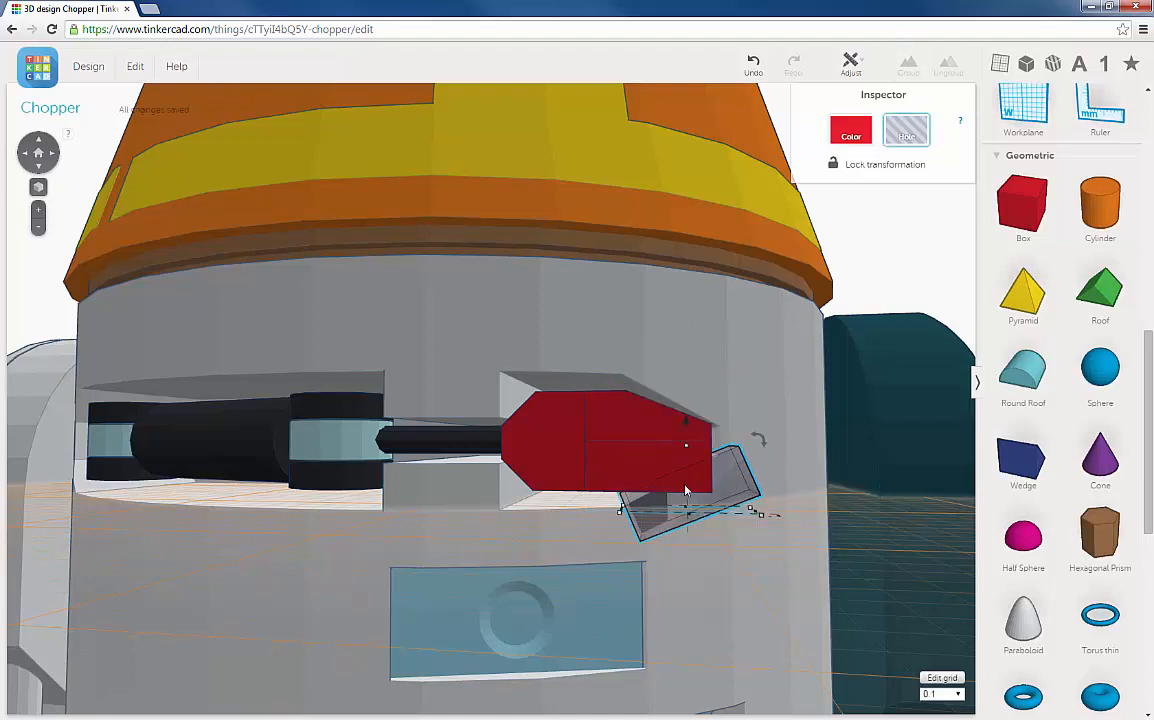
{"action": "left_click", "coordinate": [622, 481], "text": "shift"}
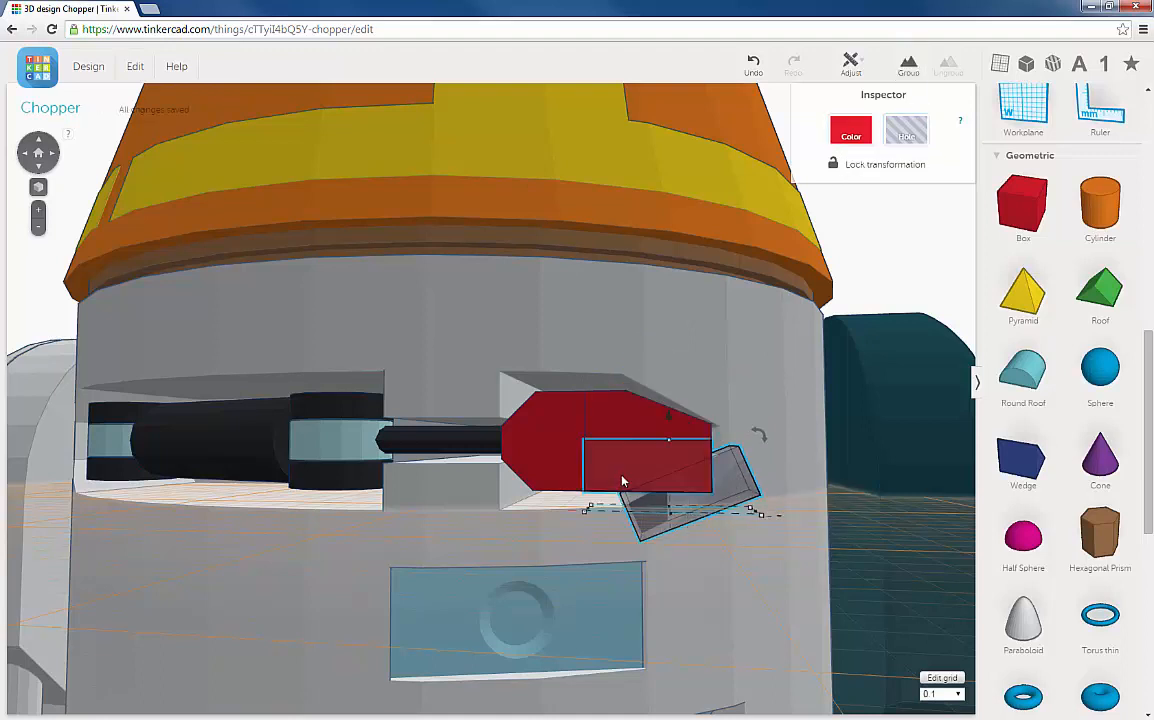
{"action": "left_click", "coordinate": [908, 65]}
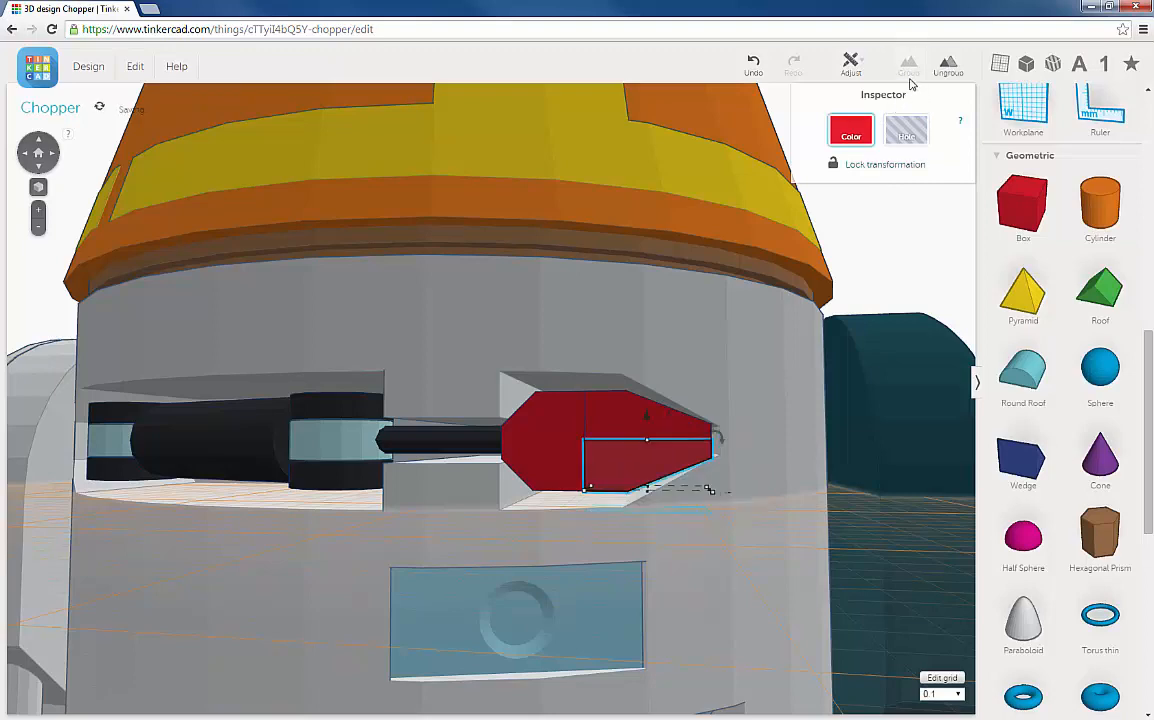
Step: Select all three red arm end pieces together and recolor them with the darkest gray preset
{"action": "right_click_drag", "start_coordinate": [666, 449], "coordinate": [632, 431]}
{"action": "left_click", "coordinate": [628, 420], "text": "shift"}
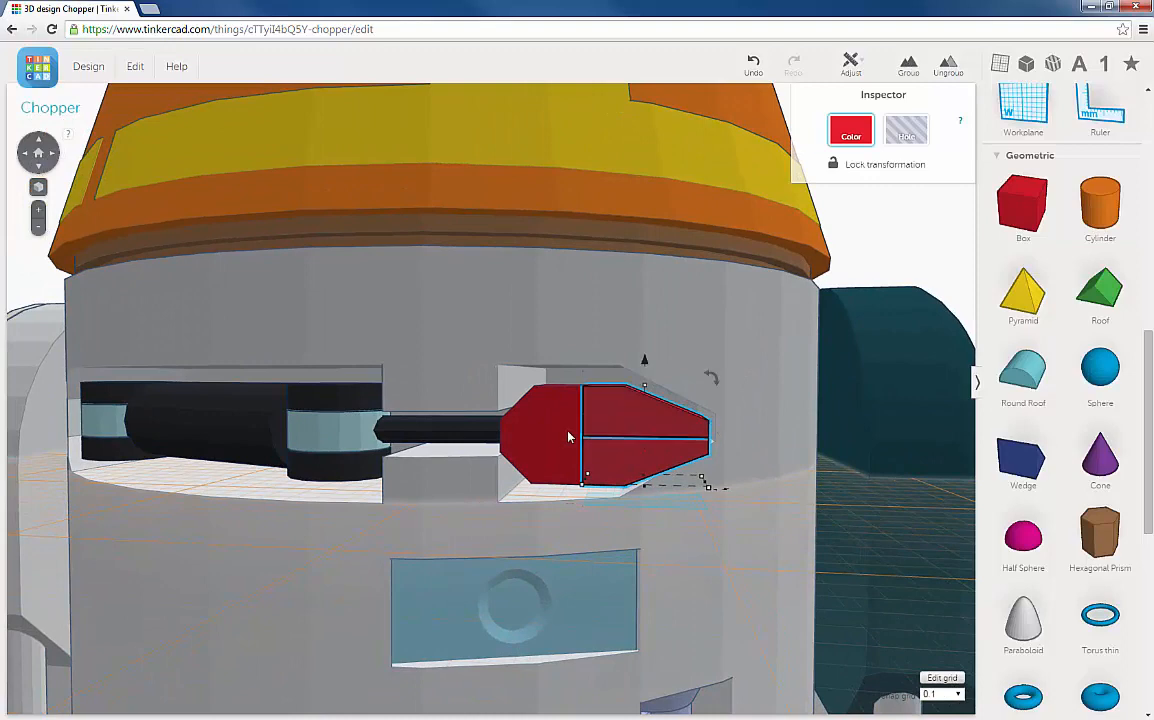
{"action": "left_click", "coordinate": [570, 437], "text": "shift"}
{"action": "left_click", "coordinate": [850, 130]}
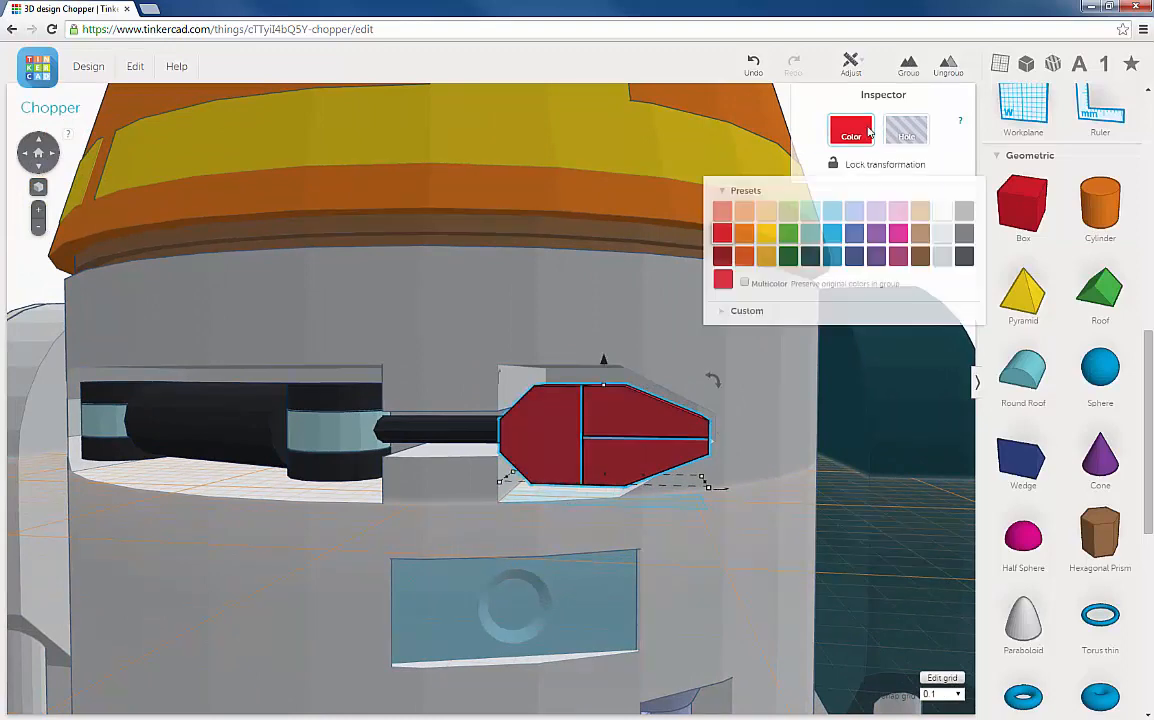
{"action": "left_click", "coordinate": [963, 255]}
{"action": "right_click_drag", "start_coordinate": [659, 451], "coordinate": [680, 437]}
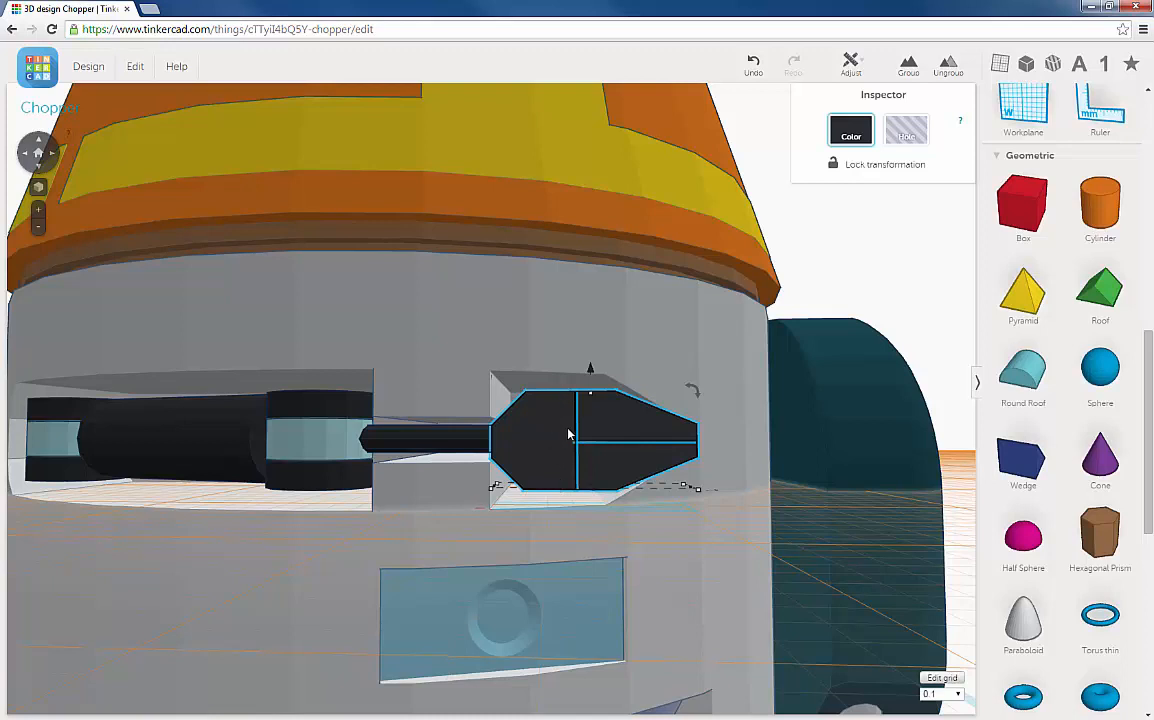
{"action": "left_click", "coordinate": [954, 314]}
{"action": "left_click", "coordinate": [541, 443]}
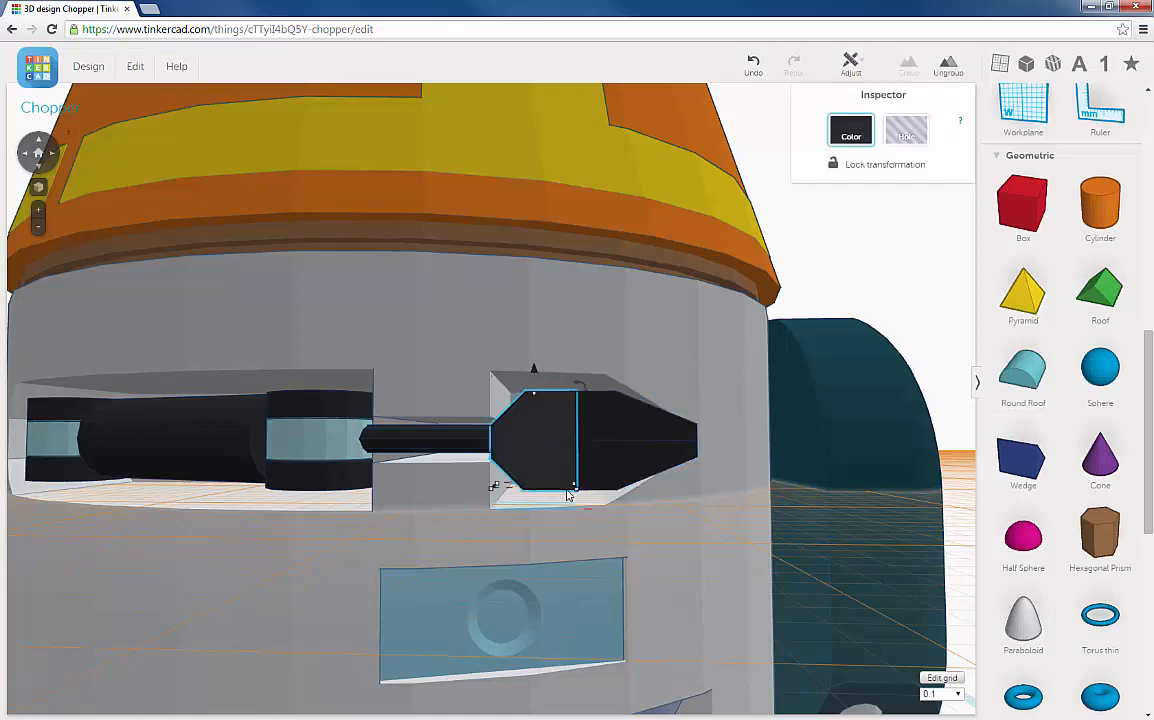
{"action": "right_click_drag", "start_coordinate": [589, 522], "coordinate": [590, 536]}
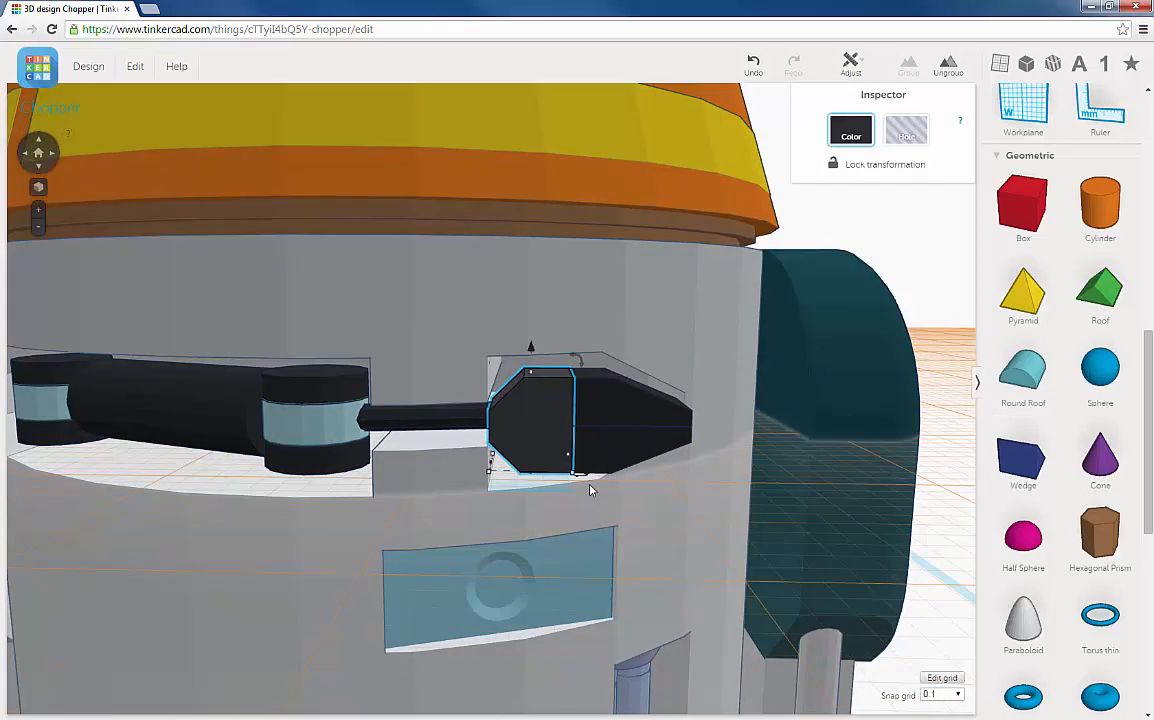
{"action": "left_click_drag", "start_coordinate": [574, 466], "coordinate": [550, 464]}
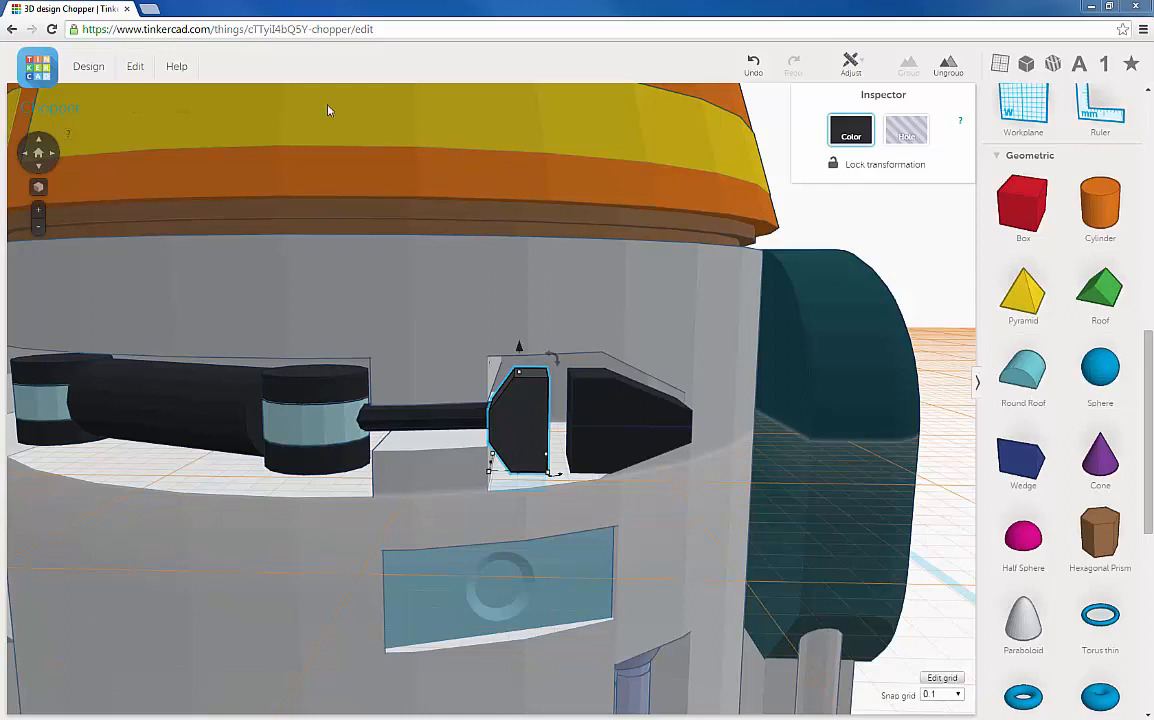
{"action": "left_click", "coordinate": [138, 68]}
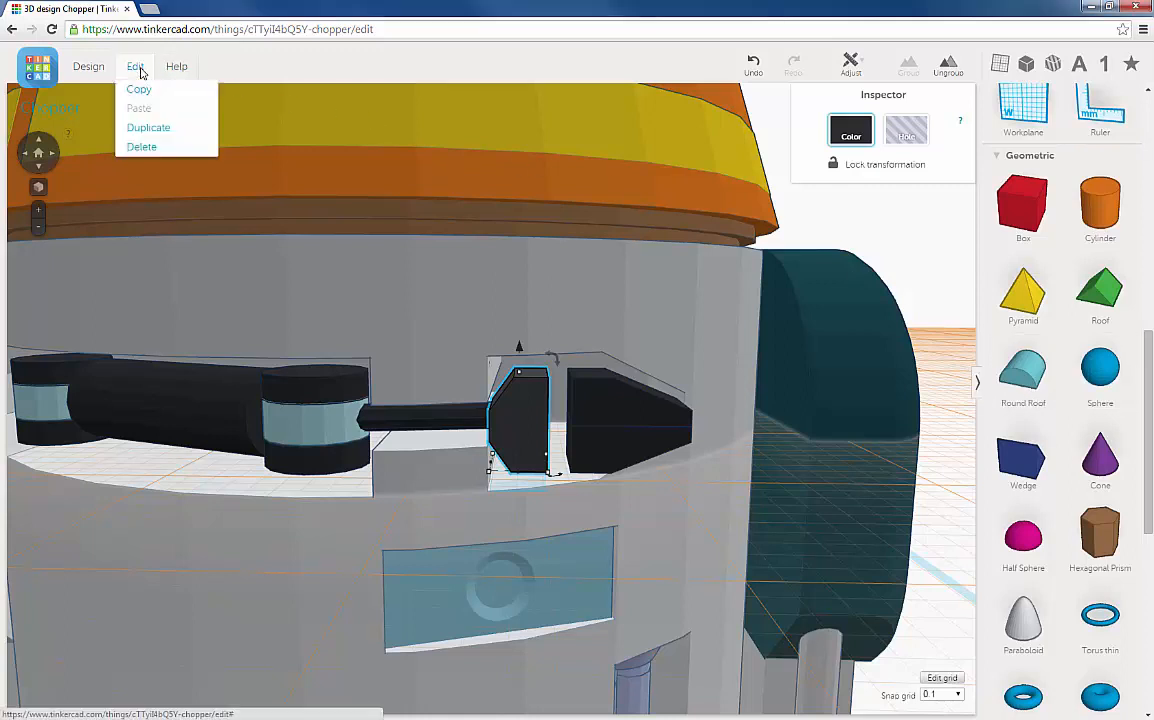
{"action": "left_click", "coordinate": [758, 65]}
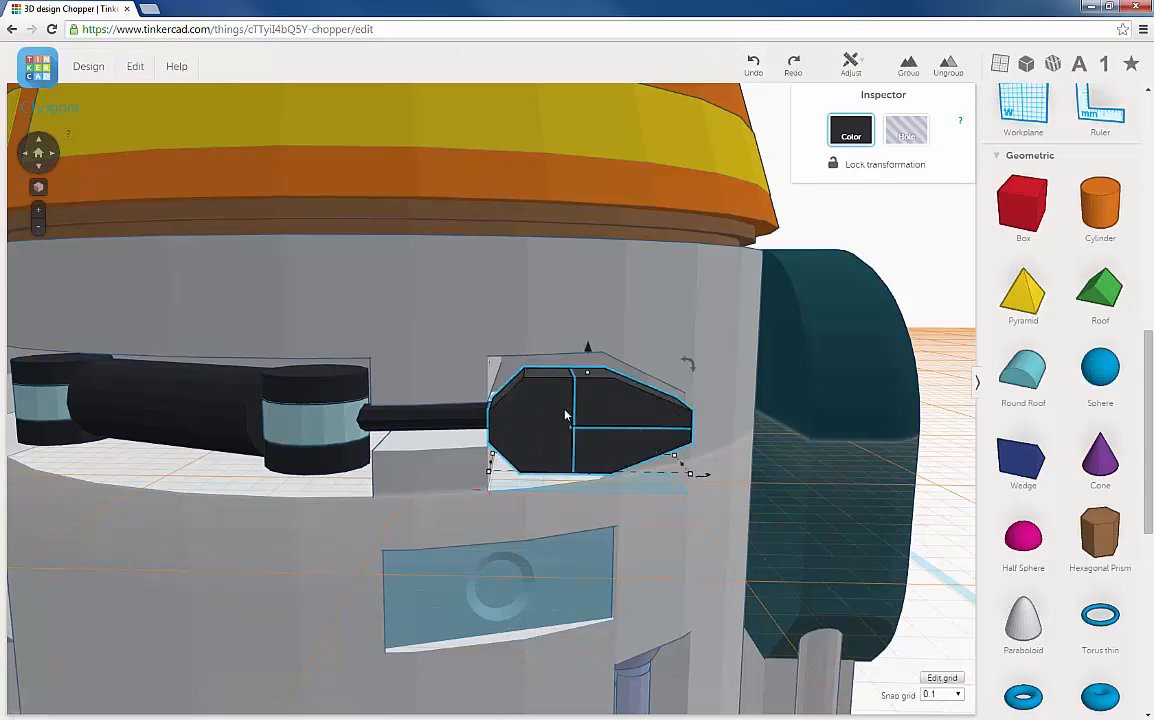
Step: Widen the dark end piece beside the rod to 4.30 mm, overlapping the two tip pieces
{"action": "right_click_drag", "start_coordinate": [577, 418], "coordinate": [581, 408]}
{"action": "middle_click_drag", "start_coordinate": [595, 425], "coordinate": [543, 385]}
{"action": "right_click_drag", "start_coordinate": [574, 430], "coordinate": [581, 434]}
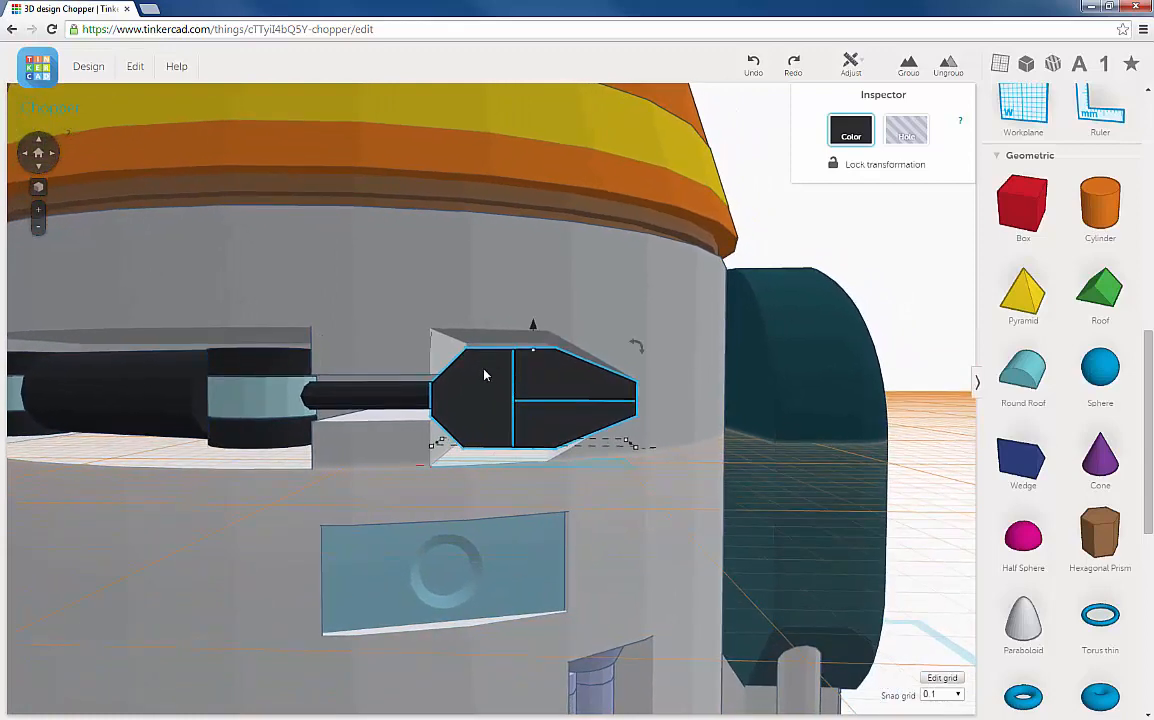
{"action": "right_click_drag", "start_coordinate": [495, 402], "coordinate": [507, 412]}
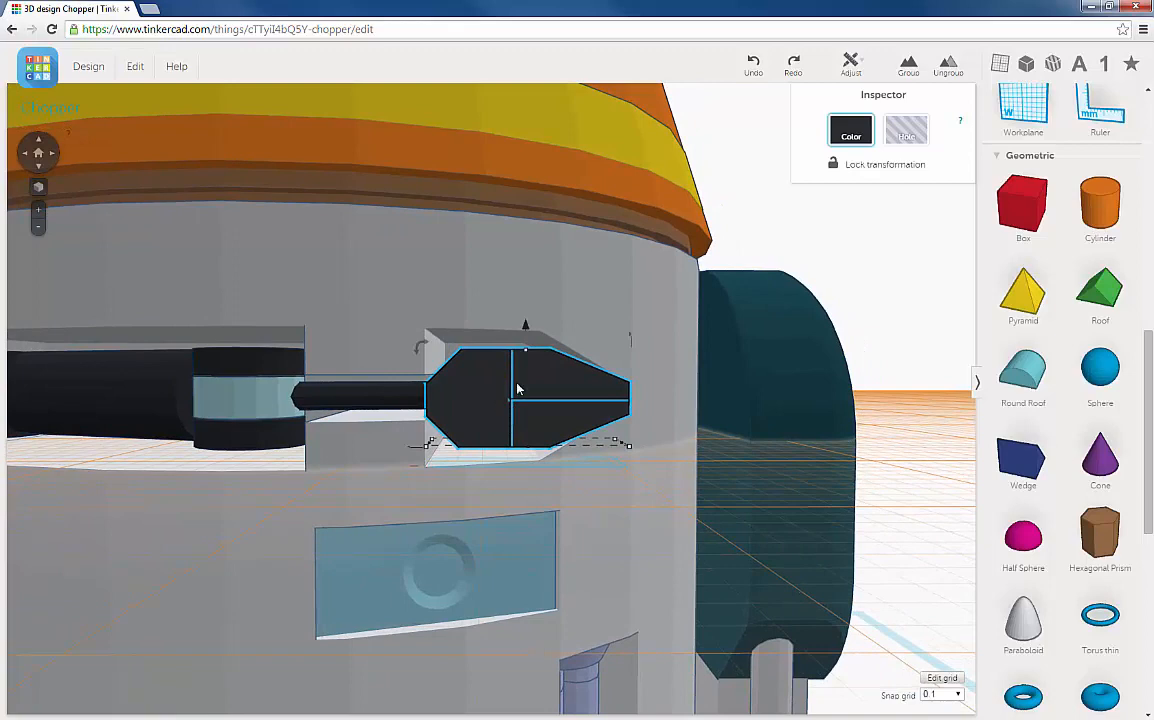
{"action": "left_click", "coordinate": [495, 404]}
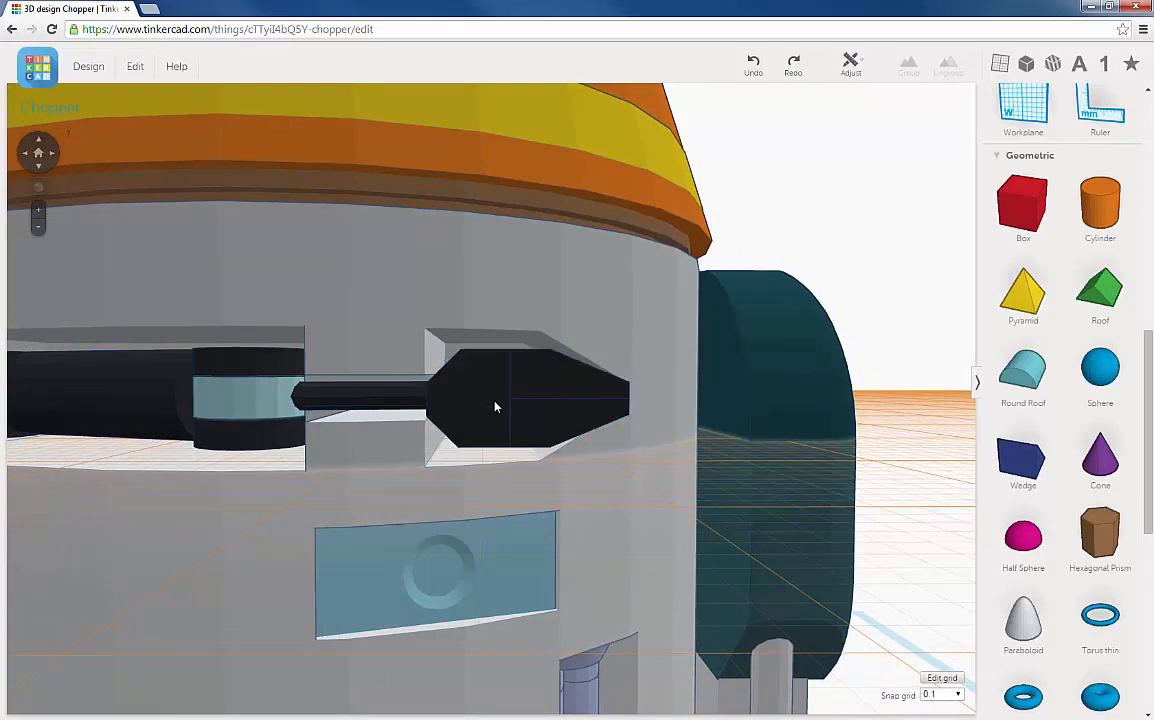
{"action": "mouse_move", "coordinate": [511, 430]}
{"action": "right_mouse_down"}
{"action": "mouse_move", "coordinate": [512, 470]}
{"action": "mouse_move", "coordinate": [509, 422]}
{"action": "right_mouse_up"}
{"action": "mouse_move", "coordinate": [509, 420]}
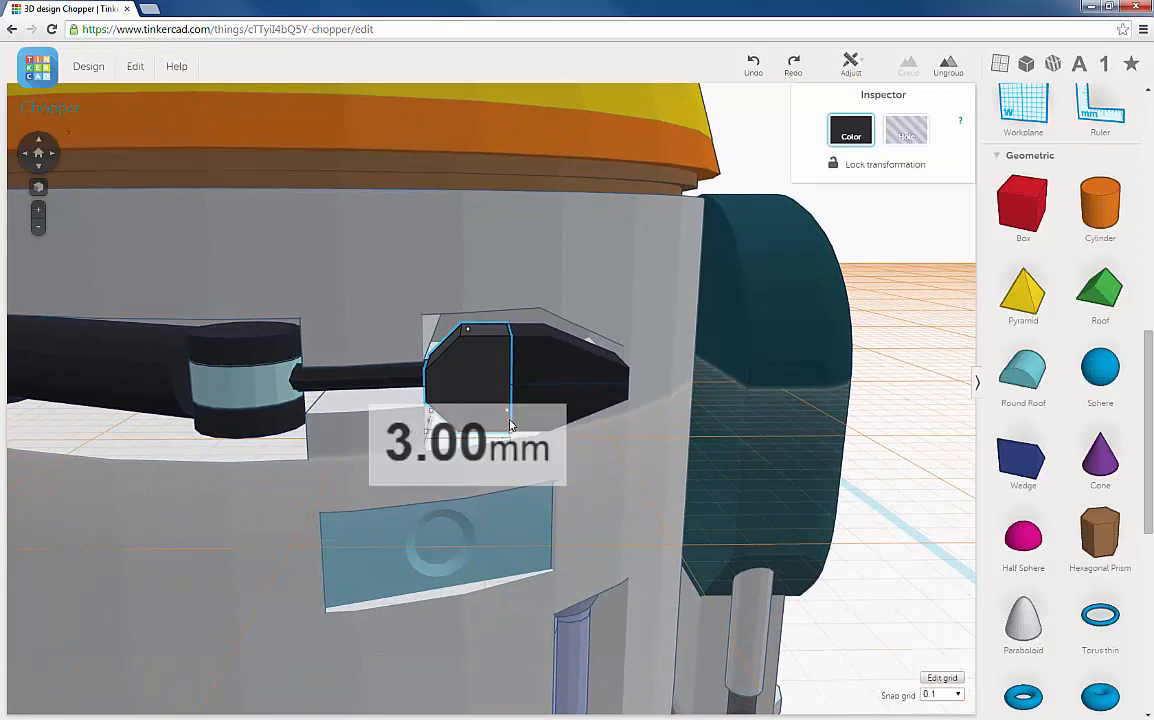
{"action": "left_click_drag", "start_coordinate": [518, 427], "coordinate": [543, 435]}
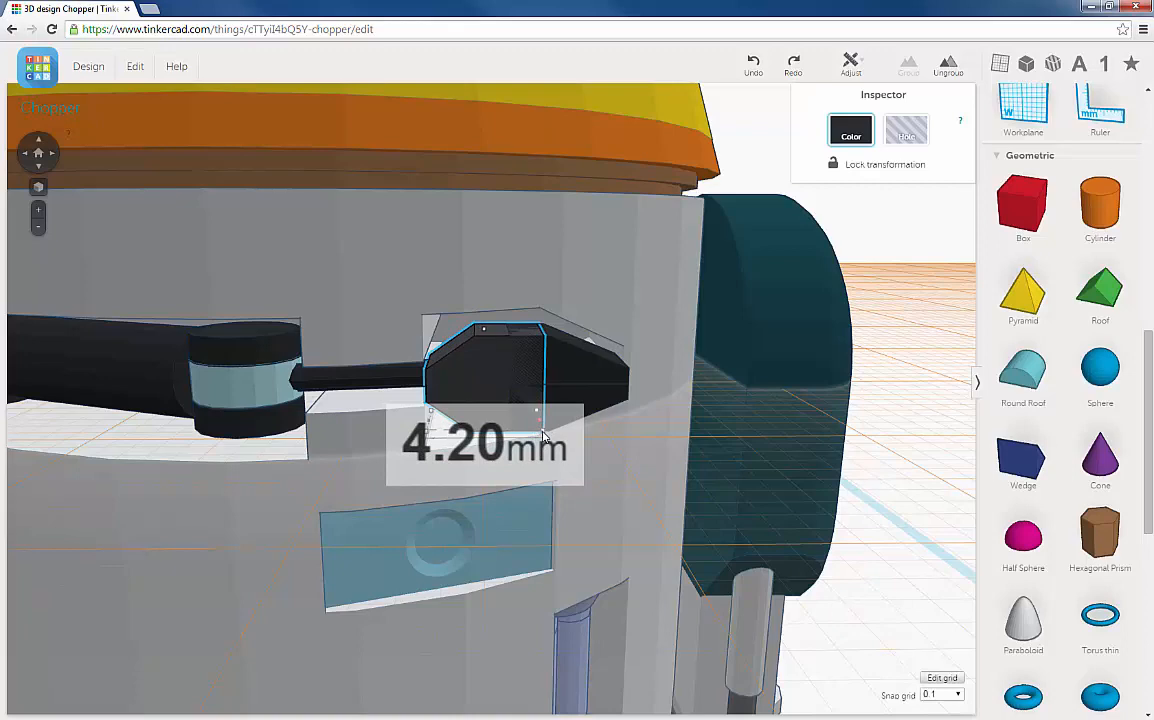
{"action": "left_click_drag", "start_coordinate": [543, 435], "coordinate": [545, 437]}
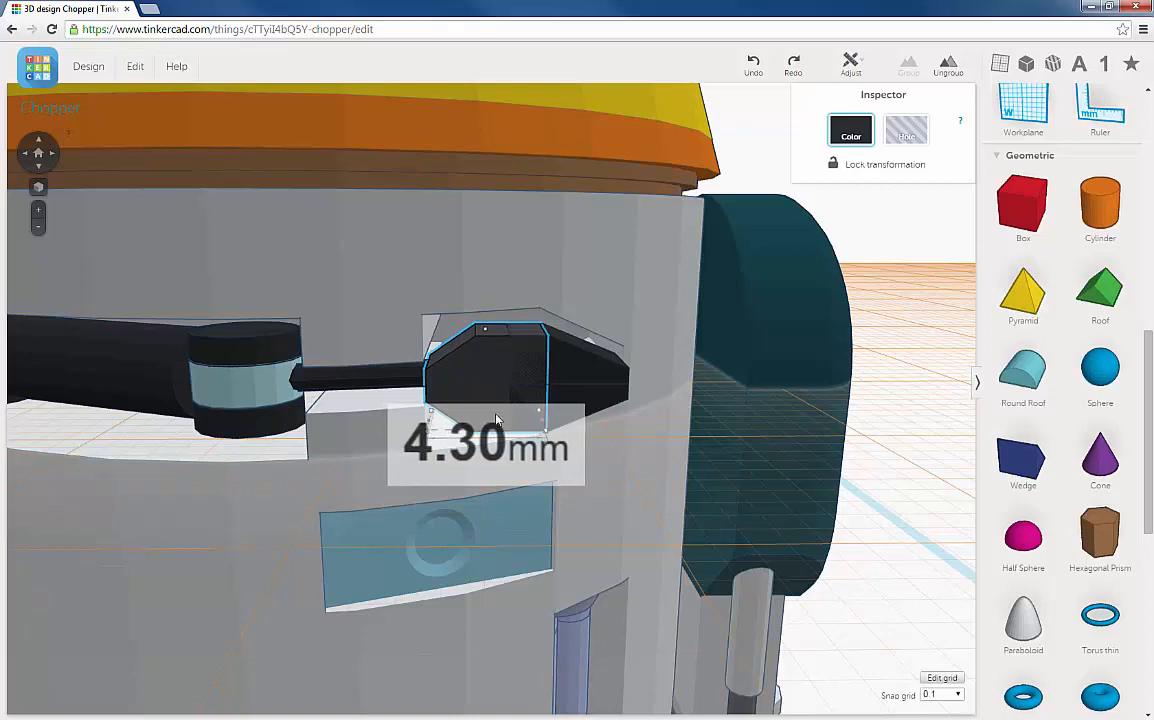
{"action": "right_click_drag", "start_coordinate": [491, 377], "coordinate": [499, 367]}
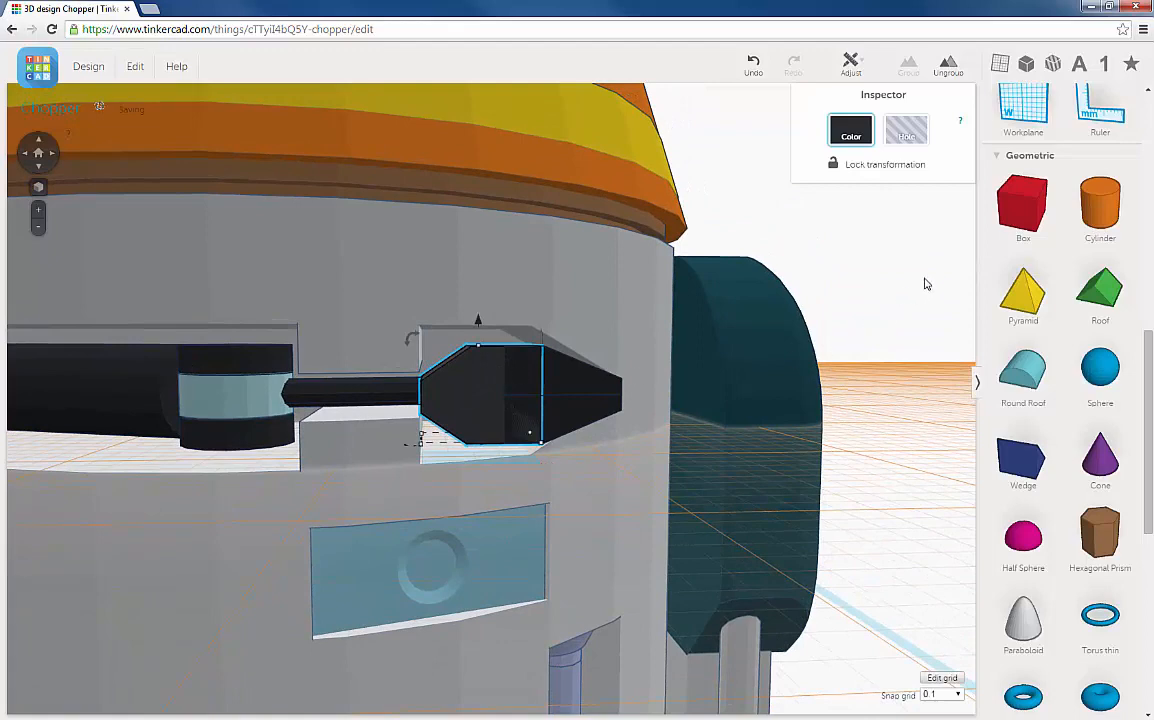
Step: Add a box over the arm end, make it a hole, and reduce its height and width to roughly cover the end piece
{"action": "left_click_drag", "start_coordinate": [1022, 205], "coordinate": [552, 404]}
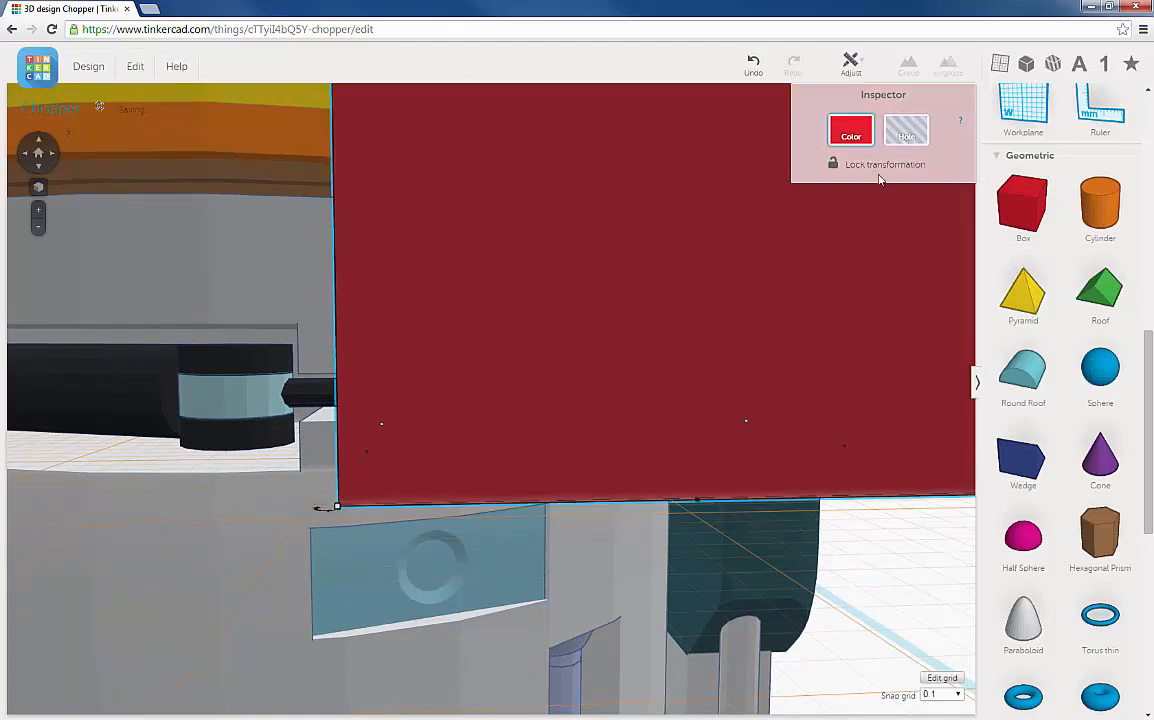
{"action": "left_click", "coordinate": [906, 130]}
{"action": "scroll", "coordinate": [711, 386], "scroll_direction": "down", "scroll_amount": 3}
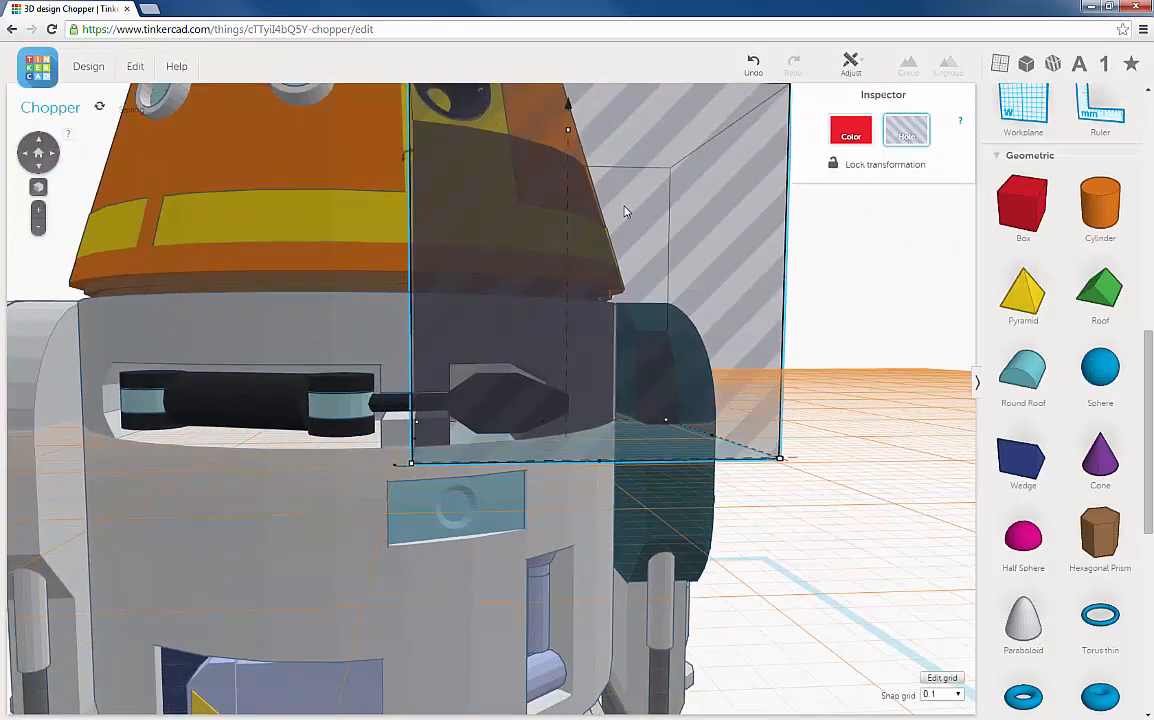
{"action": "left_click_drag", "start_coordinate": [568, 131], "coordinate": [588, 375]}
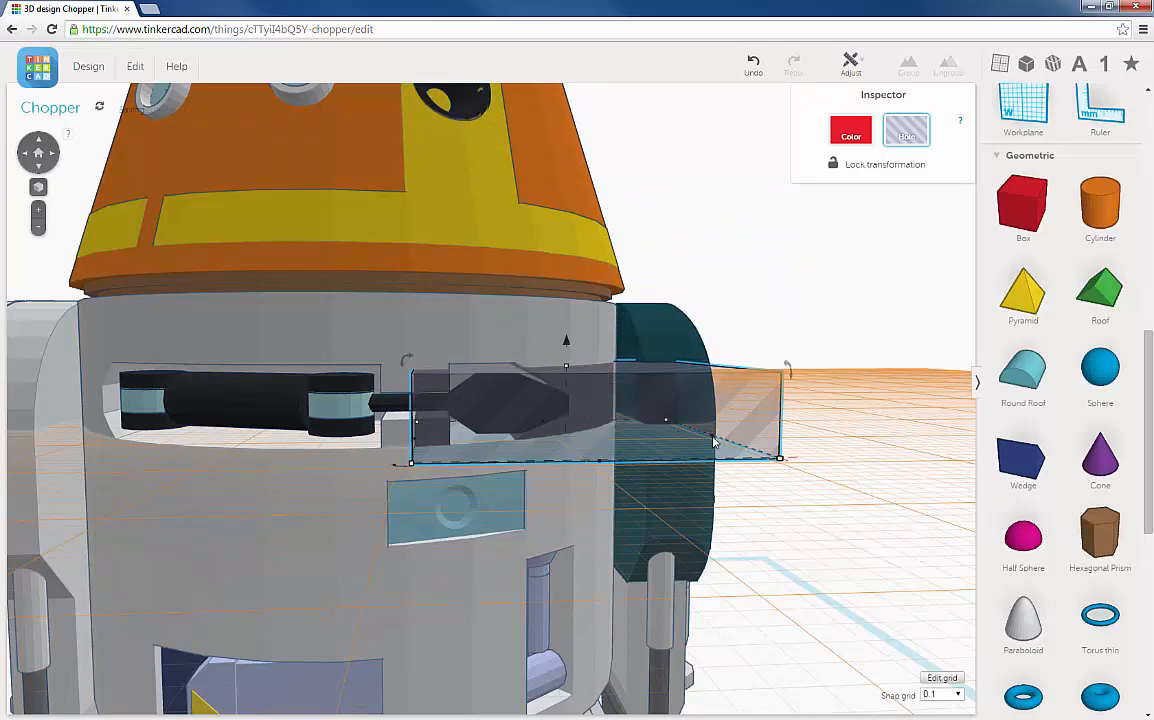
{"action": "left_click_drag", "start_coordinate": [665, 420], "coordinate": [579, 422]}
Step: Shift the box hole away from the rod so it exposes only the sloped part of the adjoining end piece
{"action": "key", "text": "Right"}
{"action": "key", "text": "Right"}
{"action": "key", "text": "Right"}
{"action": "key", "text": "Right"}
{"action": "key", "text": "Right"}
{"action": "key", "text": "Right"}
{"action": "key", "text": "Right"}
{"action": "key", "text": "Right"}
{"action": "key", "text": "Right"}
{"action": "key", "text": "Right"}
{"action": "key", "text": "Right"}
{"action": "key", "text": "Right"}
{"action": "key", "text": "Right"}
{"action": "key", "text": "Right"}
{"action": "key", "text": "Right"}
{"action": "key", "text": "Right"}
{"action": "key", "text": "Right"}
{"action": "key", "text": "Right"}
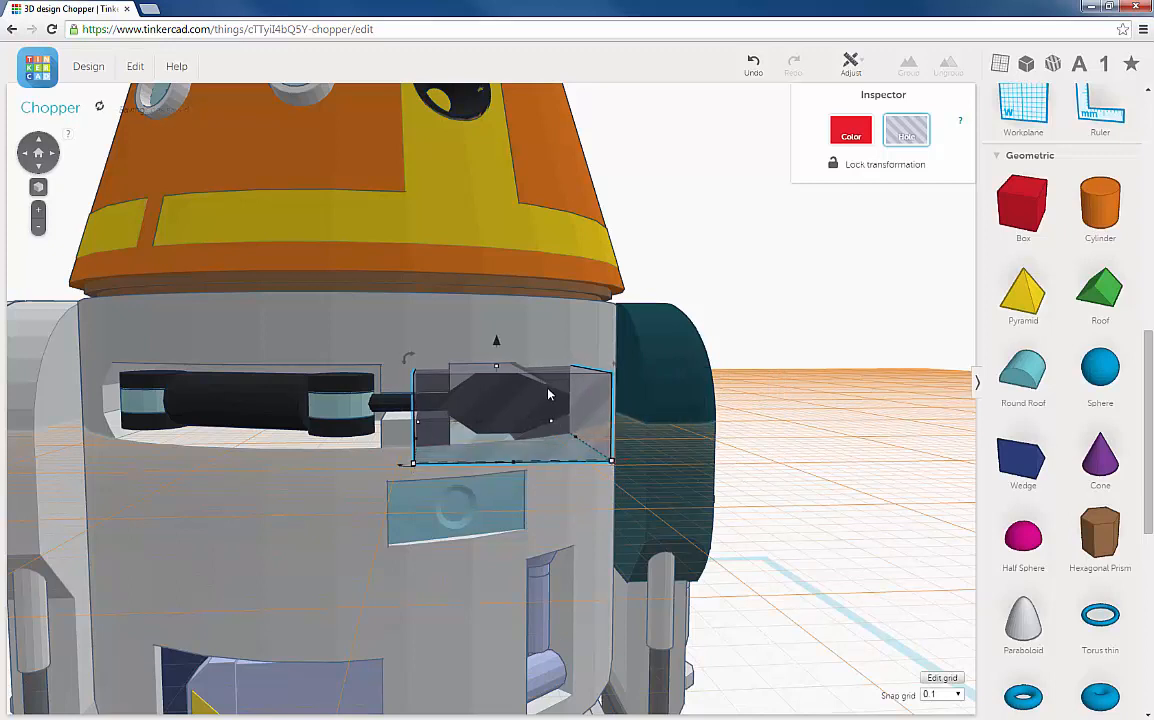
{"action": "key", "text": "Right"}
{"action": "key", "text": "Right"}
{"action": "key", "text": "Right"}
{"action": "key", "text": "Right"}
{"action": "key", "text": "Right"}
{"action": "key", "text": "Right"}
{"action": "key", "text": "Right"}
{"action": "key", "text": "Right"}
{"action": "key", "text": "Right"}
{"action": "key", "text": "Right"}
{"action": "key", "text": "Right"}
{"action": "key", "text": "Right"}
{"action": "key", "text": "Right"}
{"action": "key", "text": "Right"}
{"action": "key", "text": "Right"}
{"action": "key", "text": "Right"}
{"action": "key", "text": "Right"}
{"action": "key", "text": "Right"}
{"action": "key", "text": "Right"}
{"action": "key", "text": "Right"}
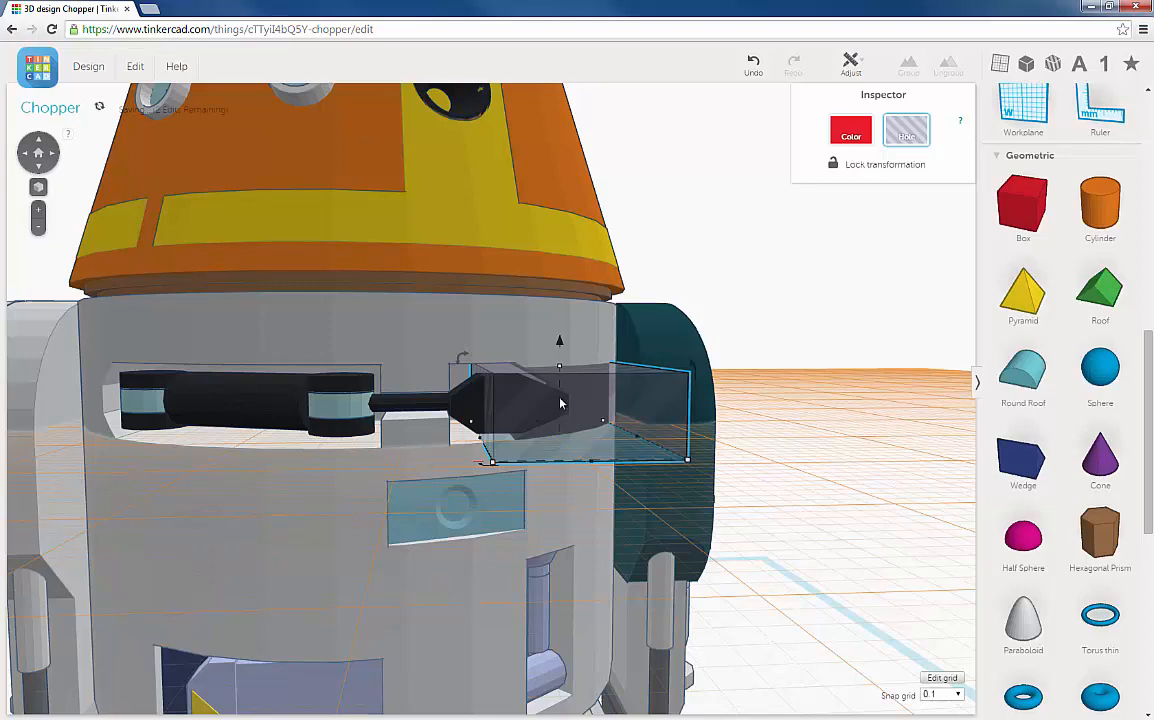
Step: Nudge the box hole 0.2 mm back toward the rod to line up with the end of the sloped corners
{"action": "scroll", "coordinate": [560, 403], "scroll_direction": "up", "scroll_amount": 3}
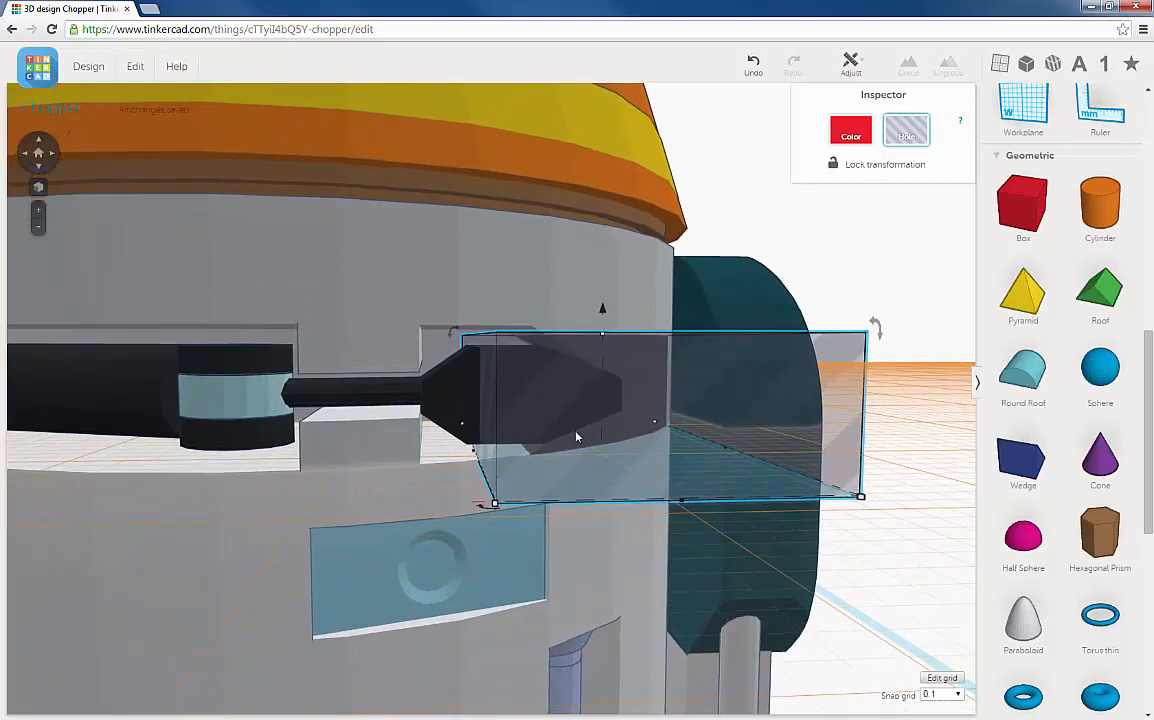
{"action": "right_click_drag", "start_coordinate": [622, 444], "coordinate": [615, 444]}
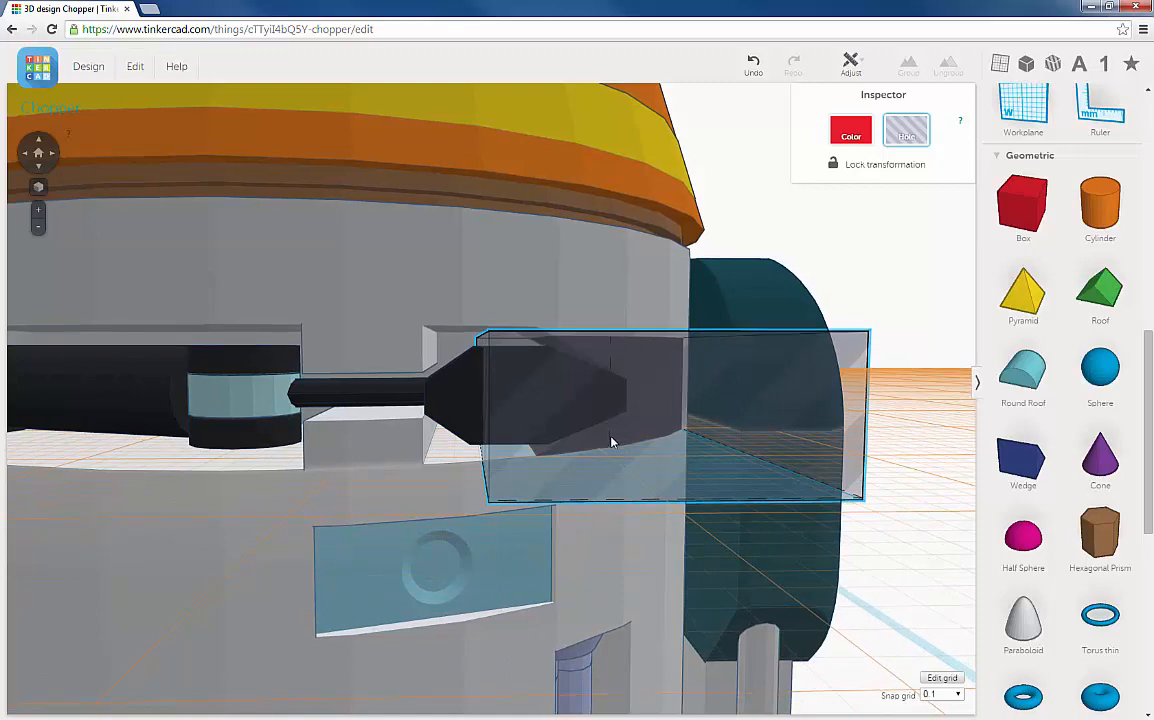
{"action": "left_click", "coordinate": [609, 441]}
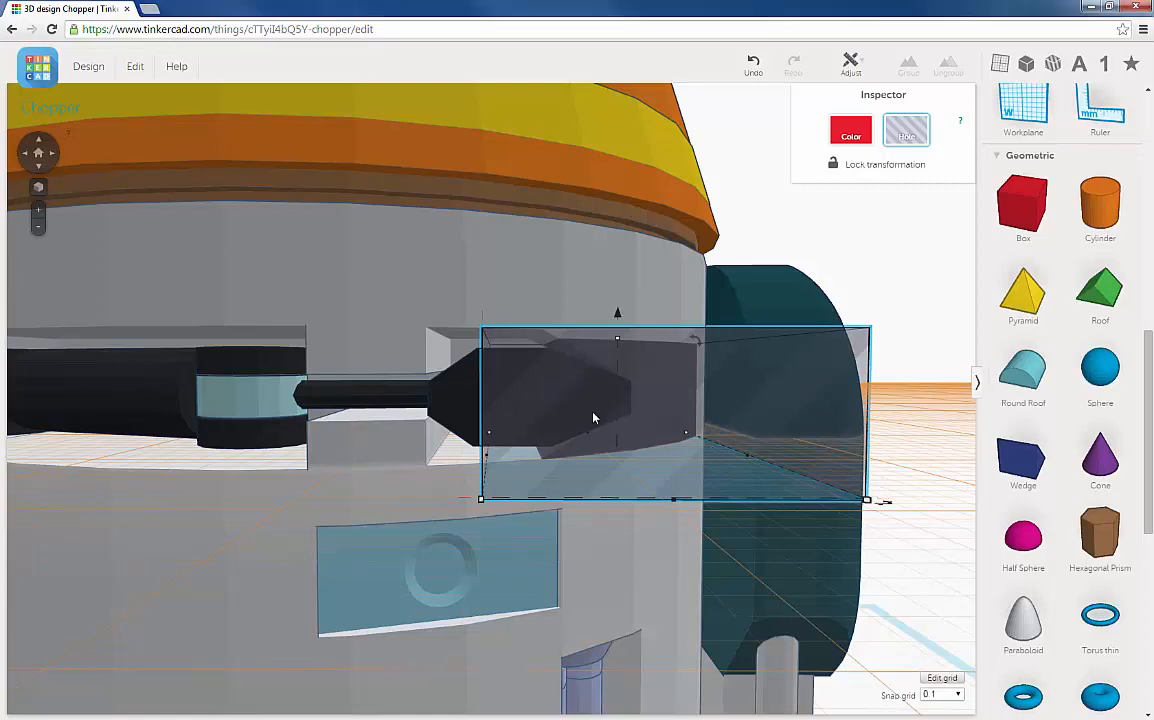
{"action": "mouse_move", "coordinate": [592, 417]}
{"action": "right_mouse_down"}
{"action": "mouse_move", "coordinate": [600, 433]}
{"action": "mouse_move", "coordinate": [604, 421]}
{"action": "right_mouse_up"}
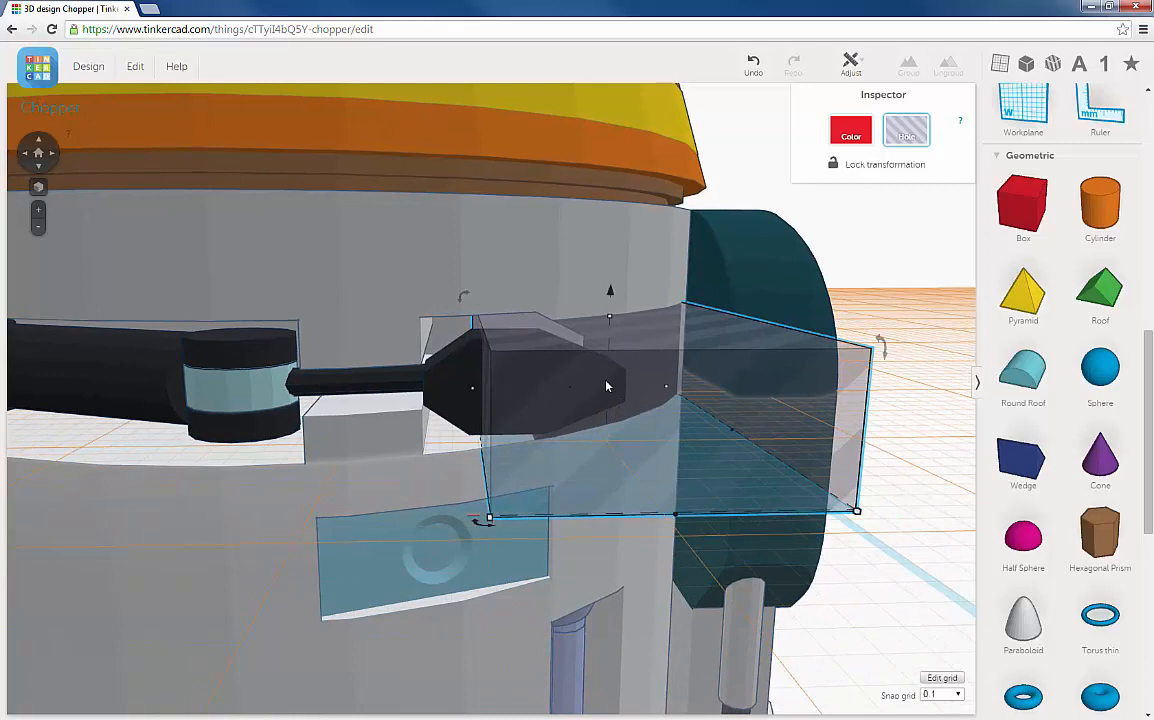
{"action": "key", "text": "Left"}
{"action": "key", "text": "Left"}
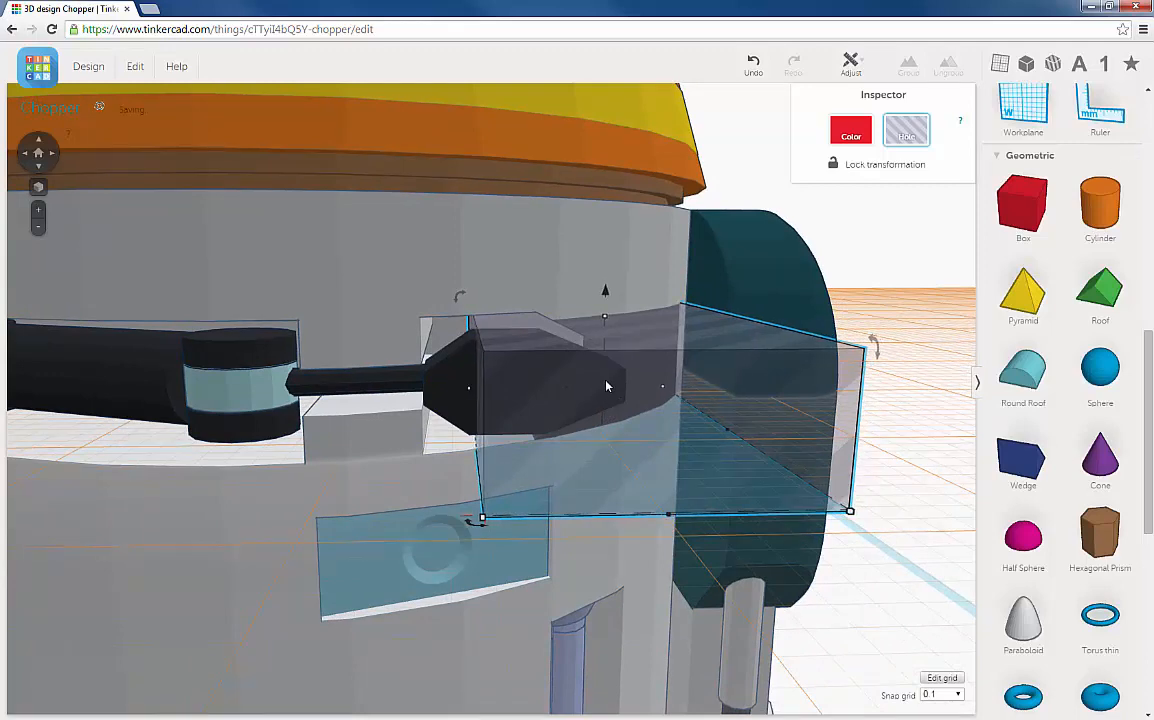
Step: Group the box hole with the widened end piece to trim it down to the flared section beside the rod
{"action": "right_click_drag", "start_coordinate": [618, 411], "coordinate": [597, 386]}
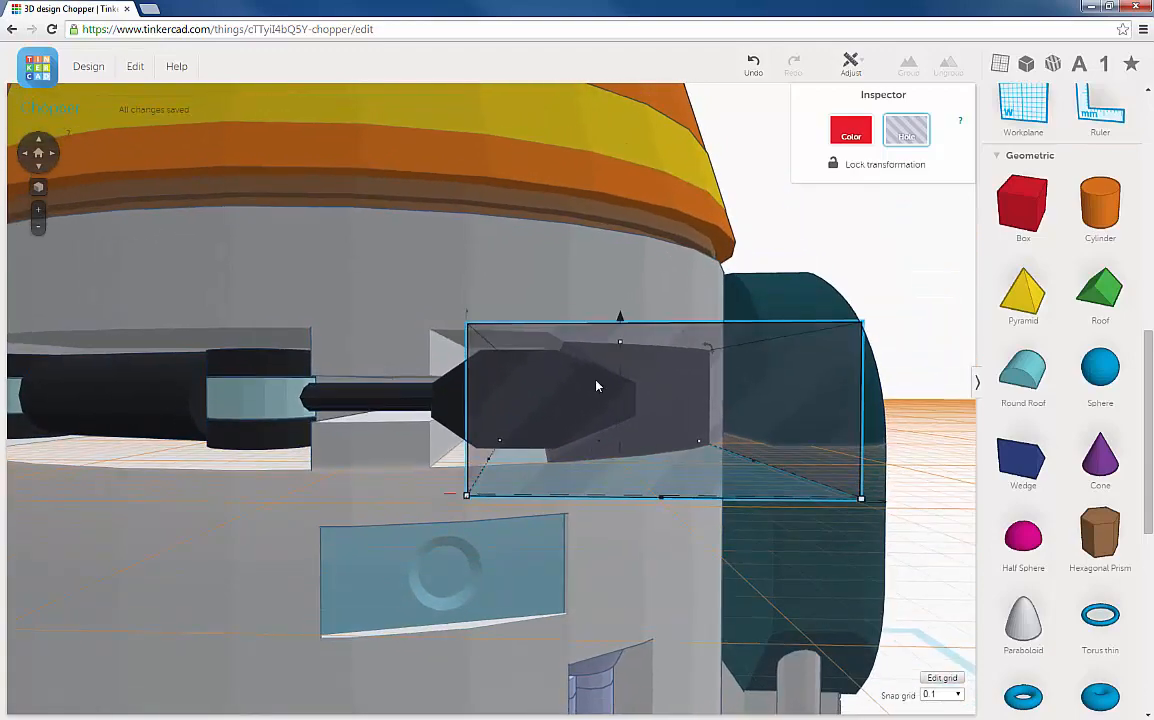
{"action": "left_click", "coordinate": [452, 398], "text": "shift"}
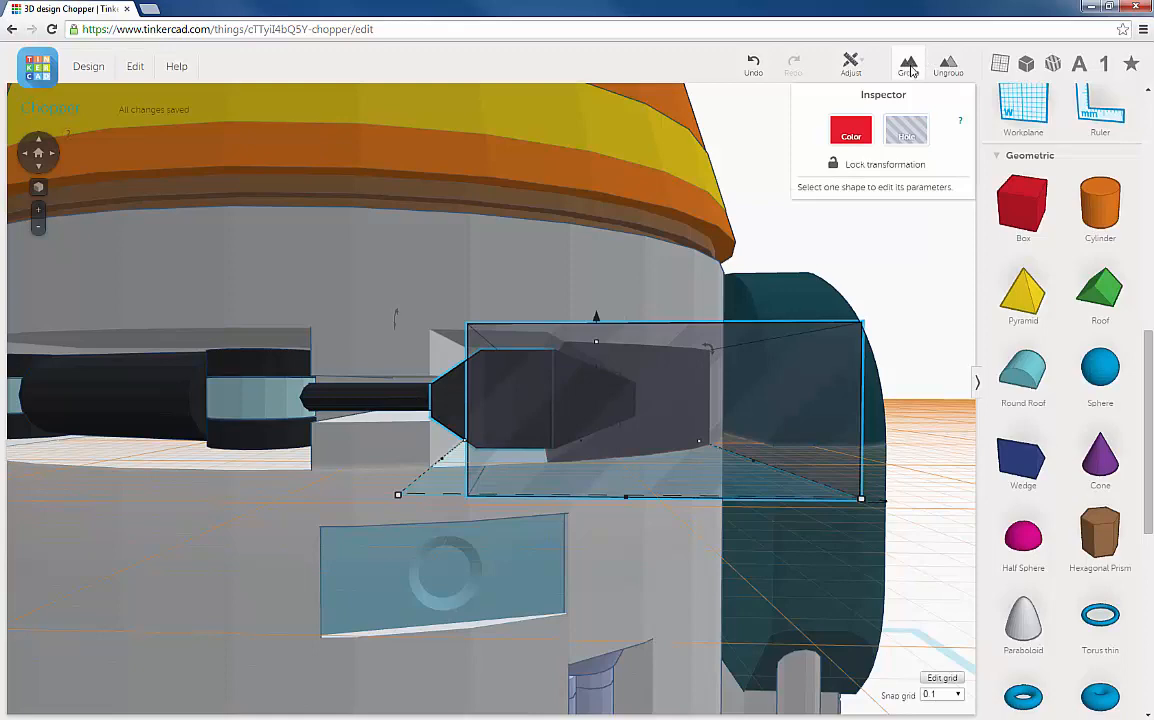
{"action": "left_click", "coordinate": [908, 66]}
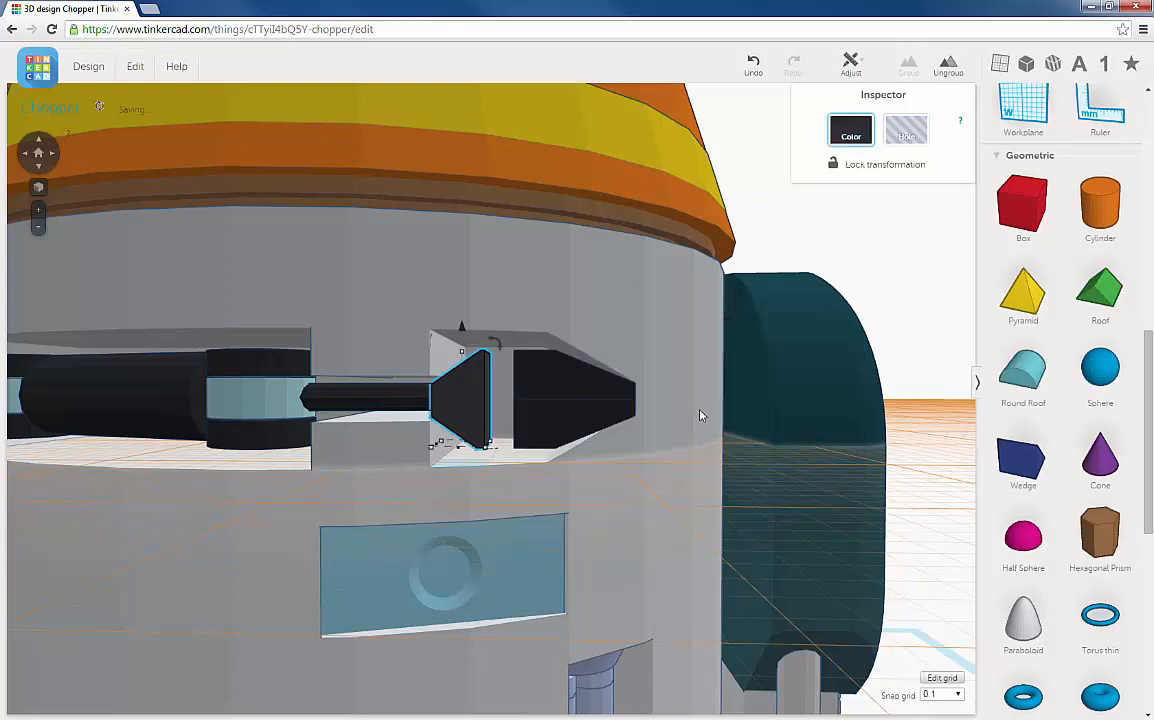
{"action": "right_click_drag", "start_coordinate": [546, 434], "coordinate": [541, 399]}
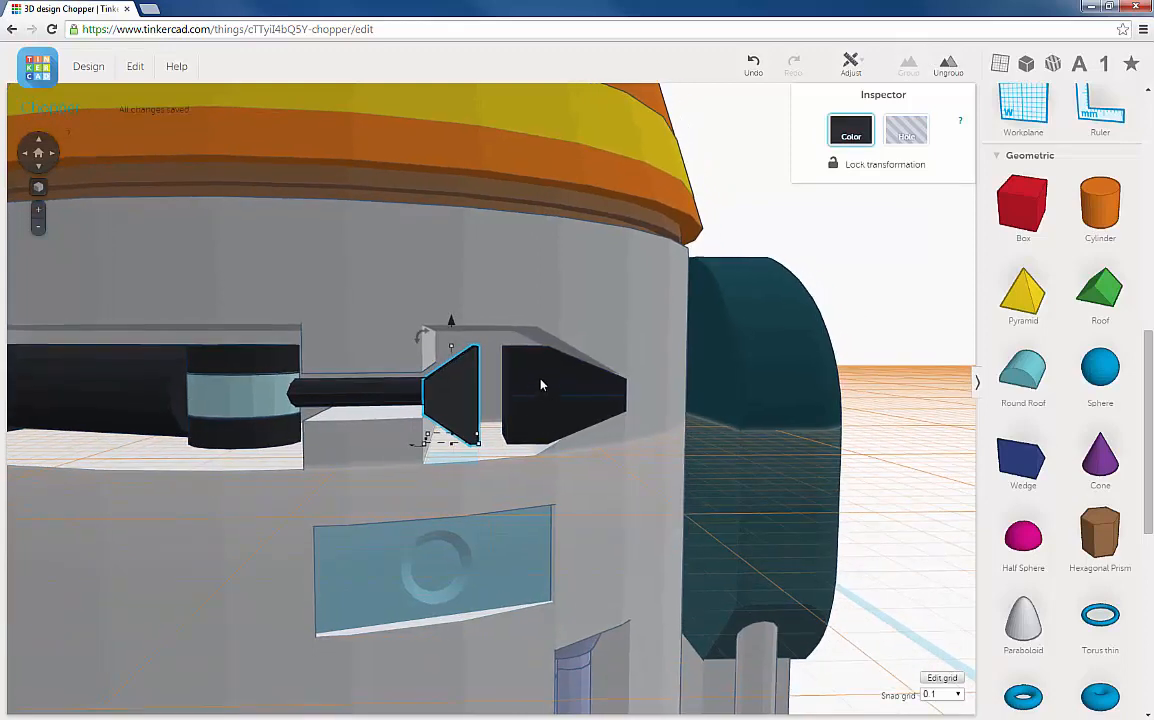
Step: Select both halves of the pointed tip and stretch them together to 5.30 mm long, meeting the flared section beside the rod
{"action": "left_click", "coordinate": [577, 398]}
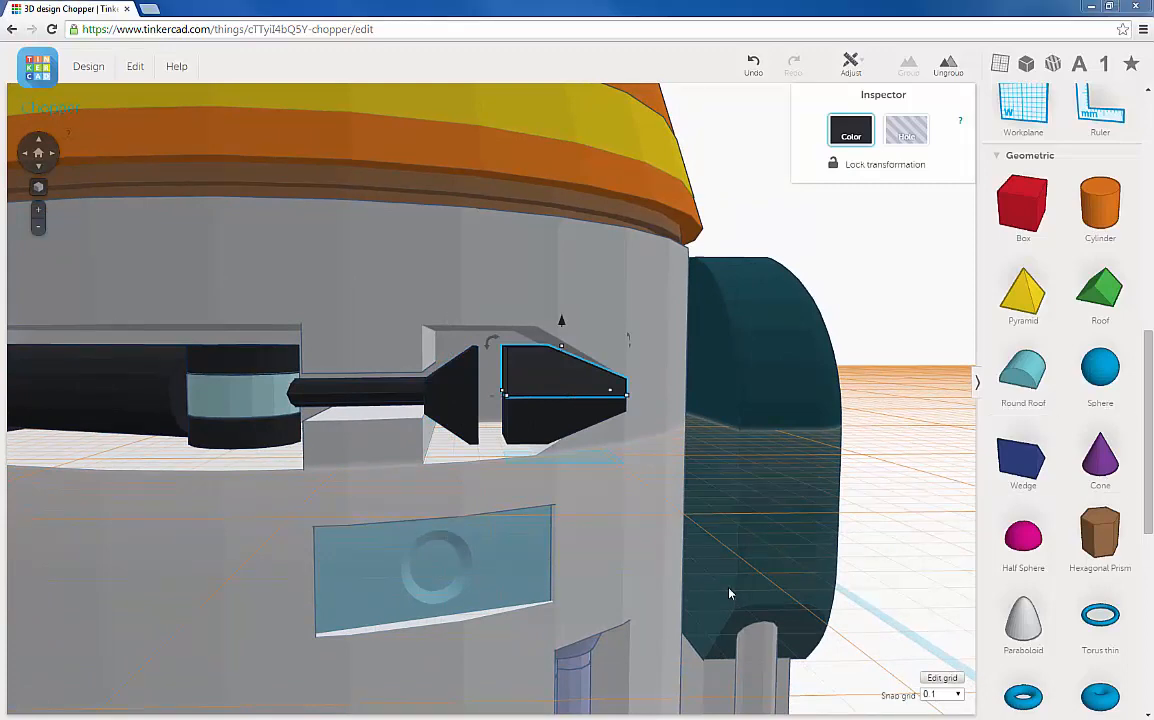
{"action": "left_click", "coordinate": [522, 428], "text": "shift"}
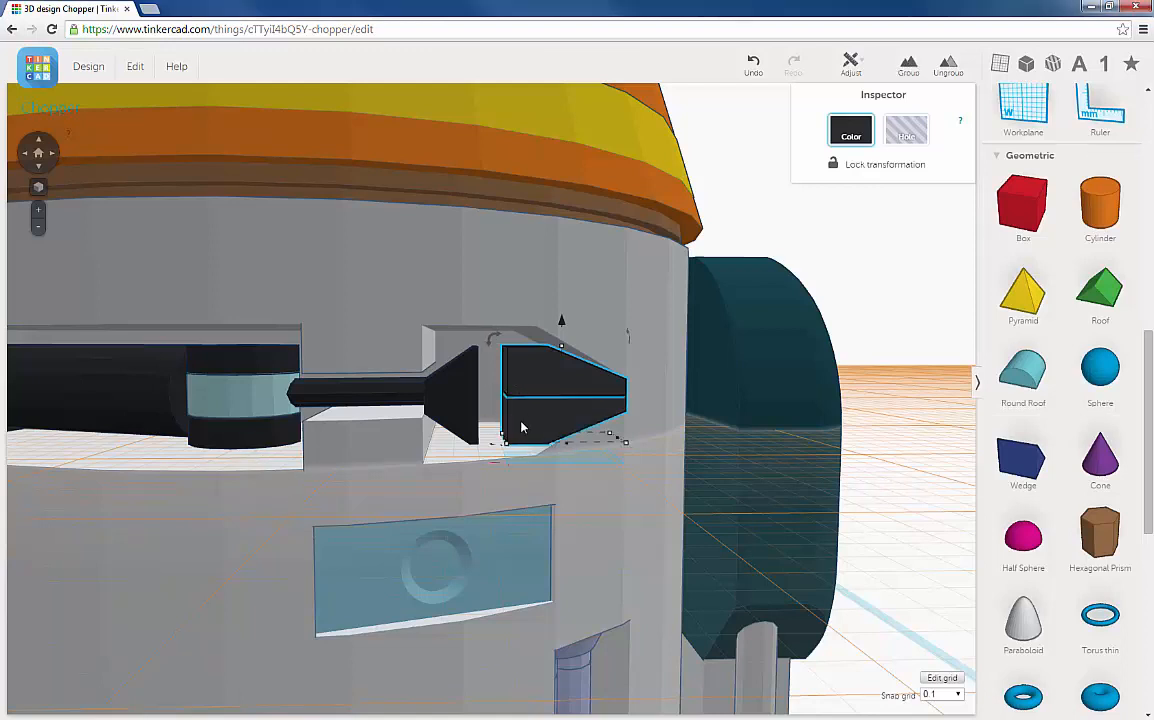
{"action": "left_click_drag", "start_coordinate": [503, 444], "coordinate": [476, 441]}
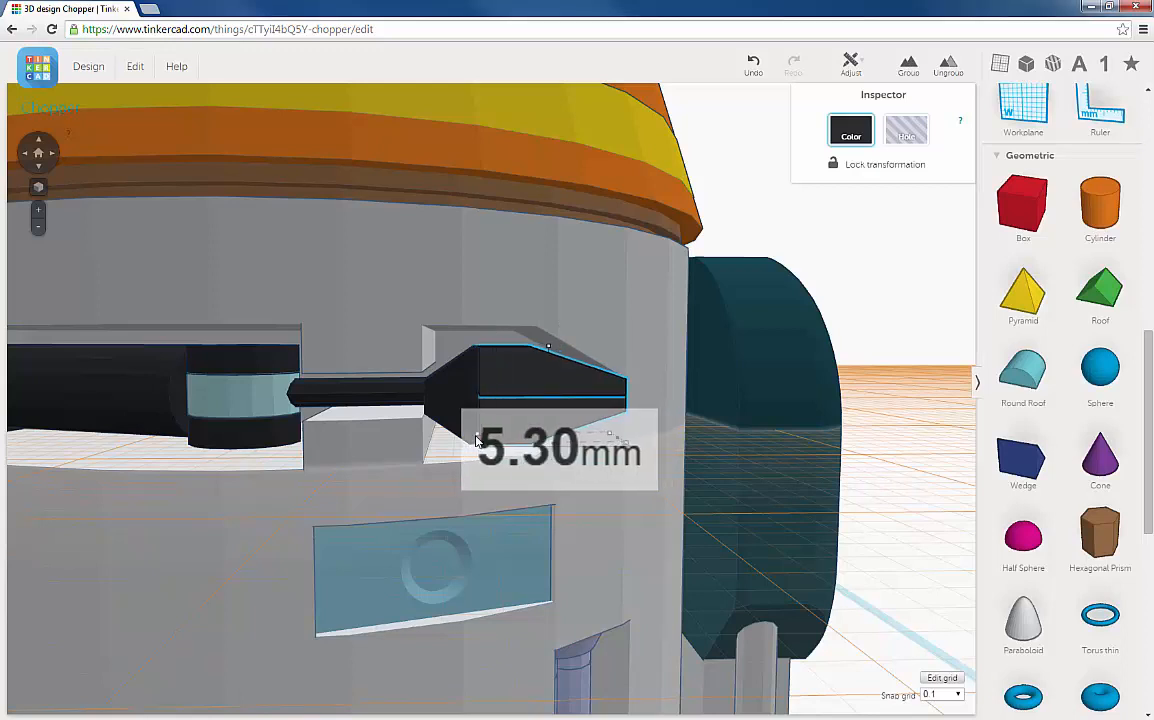
Step: Inspect the arm and its joined end piece from several angles, both close up and with the whole robot in view
{"action": "mouse_move", "coordinate": [530, 405]}
{"action": "right_mouse_down"}
{"action": "mouse_move", "coordinate": [515, 403]}
{"action": "mouse_move", "coordinate": [523, 408]}
{"action": "right_mouse_up"}
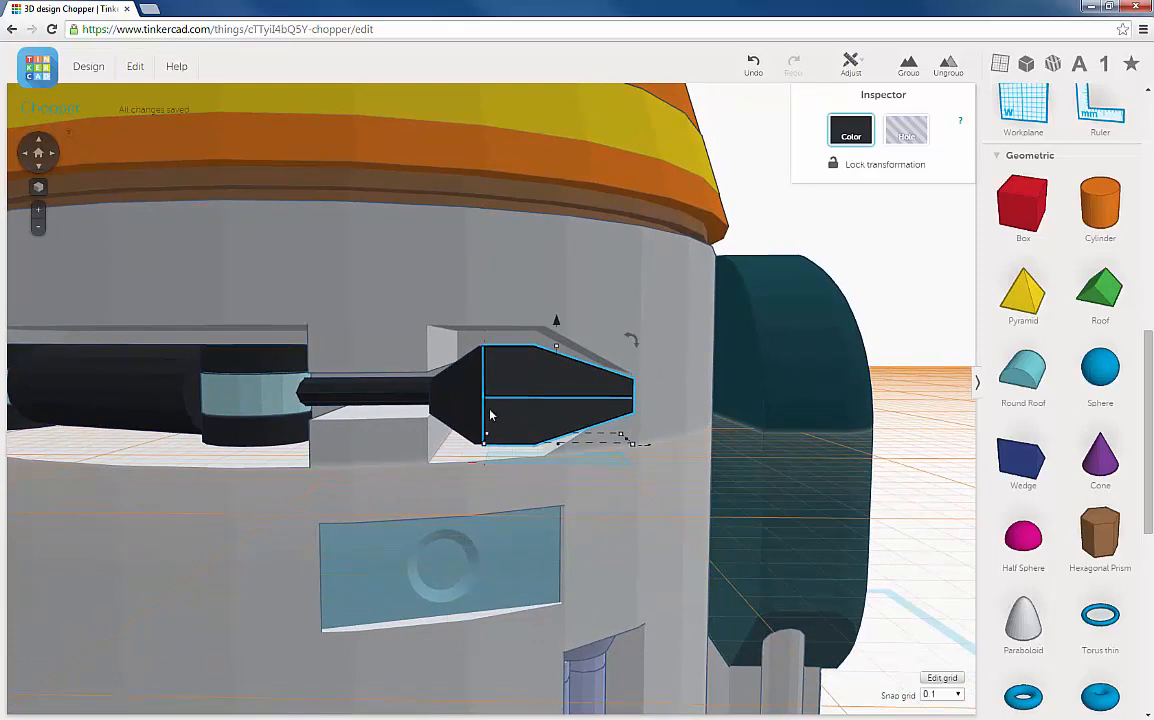
{"action": "right_click_drag", "start_coordinate": [489, 412], "coordinate": [512, 415]}
{"action": "middle_click_drag", "start_coordinate": [512, 411], "coordinate": [591, 396]}
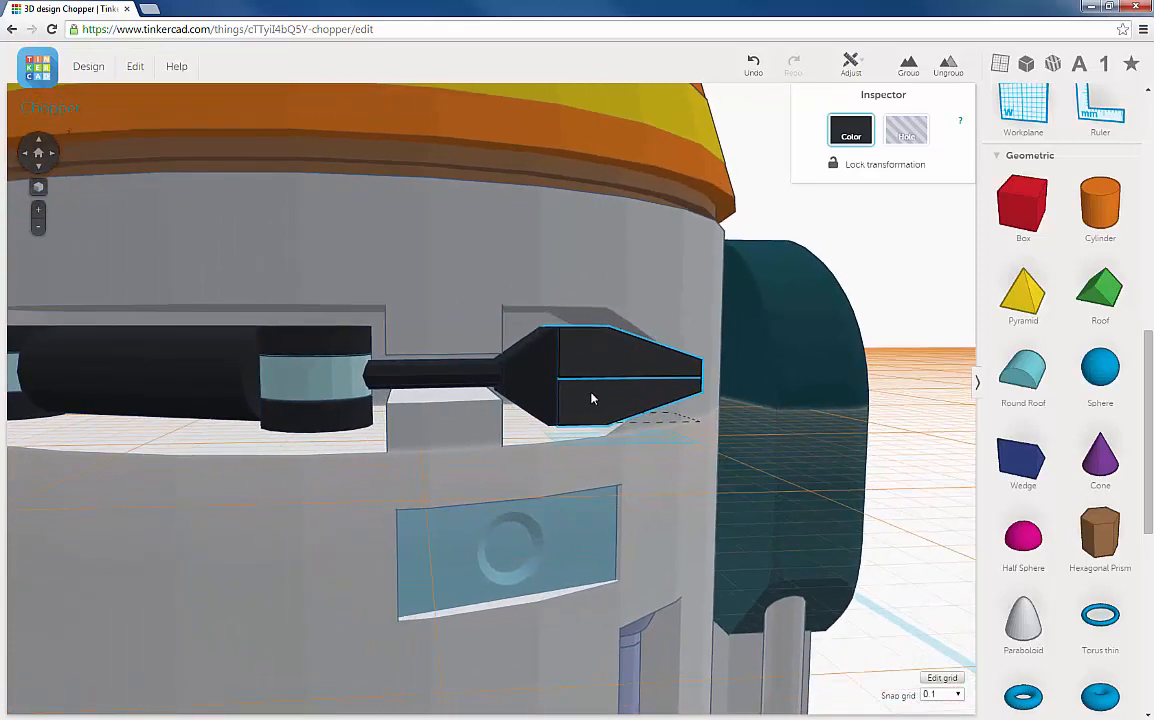
{"action": "right_click_drag", "start_coordinate": [564, 404], "coordinate": [616, 393]}
{"action": "scroll", "coordinate": [616, 397], "scroll_direction": "down", "scroll_amount": 3}
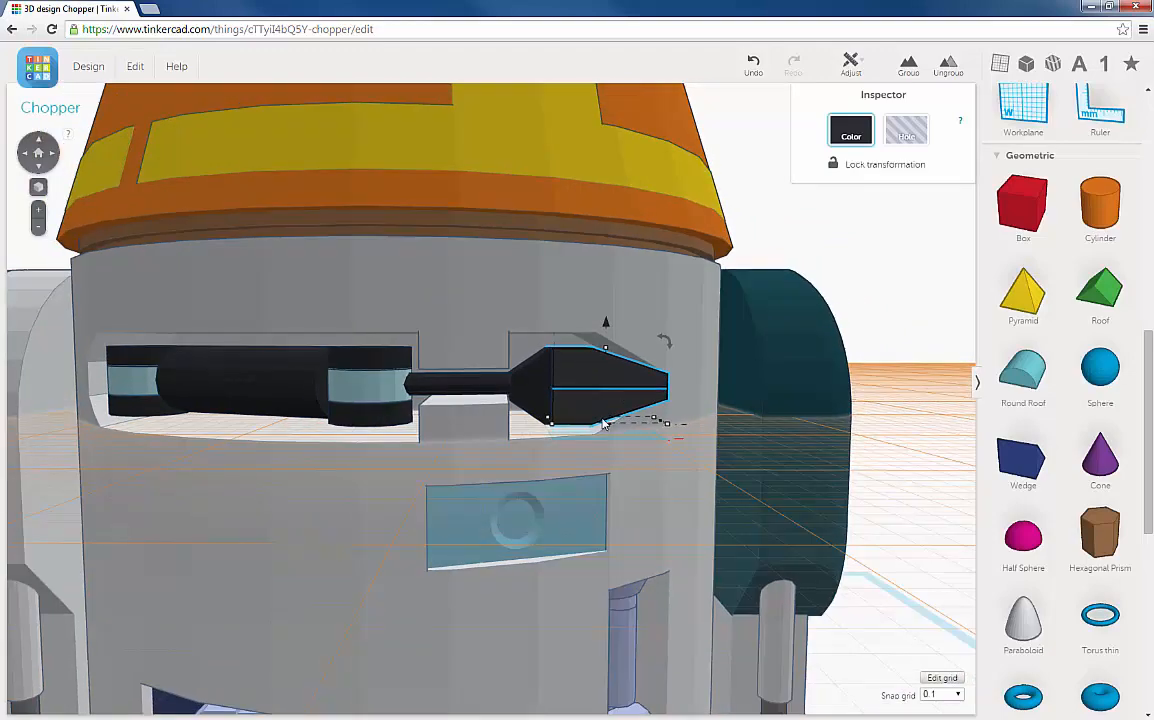
{"action": "mouse_move", "coordinate": [561, 420]}
{"action": "right_mouse_down"}
{"action": "mouse_move", "coordinate": [415, 438]}
{"action": "mouse_move", "coordinate": [577, 399]}
{"action": "mouse_move", "coordinate": [572, 412]}
{"action": "mouse_move", "coordinate": [701, 402]}
{"action": "mouse_move", "coordinate": [596, 427]}
{"action": "mouse_move", "coordinate": [613, 443]}
{"action": "mouse_move", "coordinate": [610, 430]}
{"action": "mouse_move", "coordinate": [548, 419]}
{"action": "right_mouse_up"}
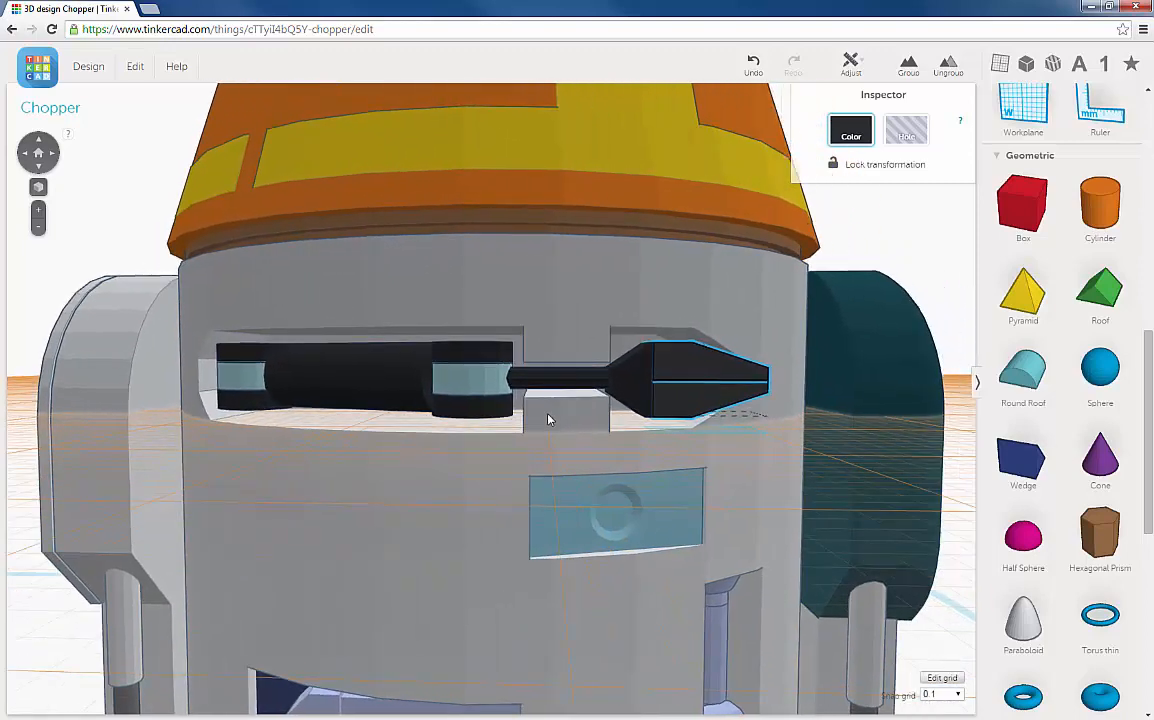
{"action": "scroll", "coordinate": [548, 419], "scroll_direction": "down", "scroll_amount": 6}
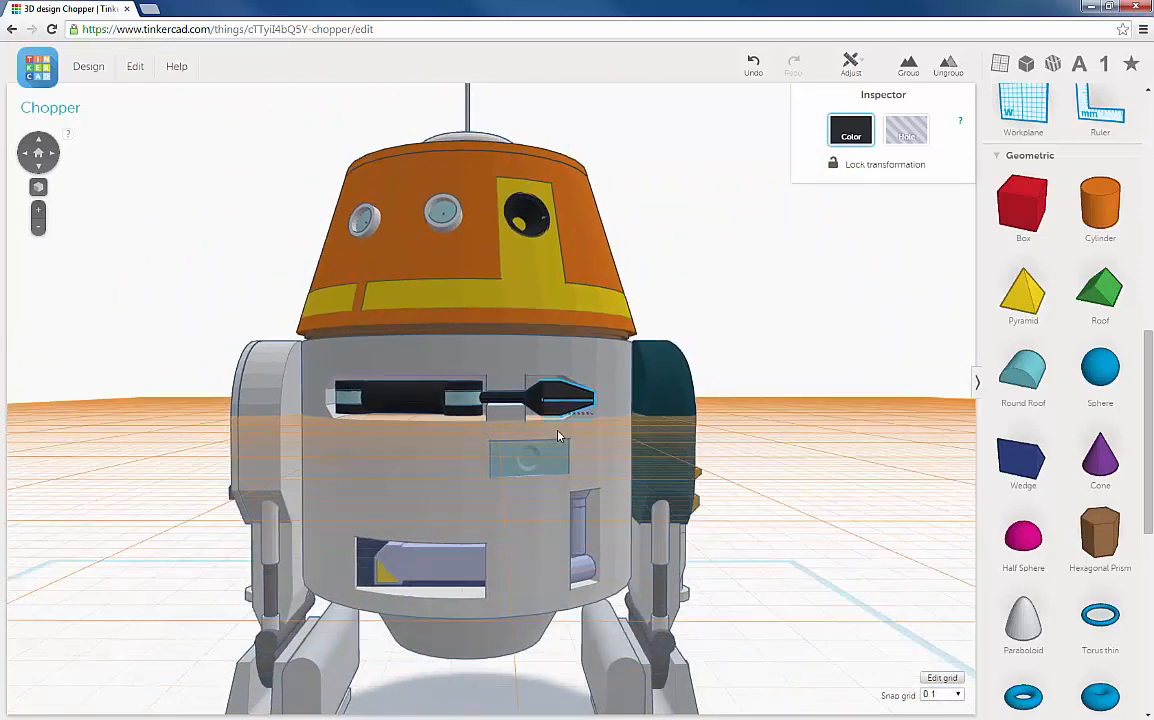
{"action": "scroll", "coordinate": [558, 436], "scroll_direction": "up", "scroll_amount": 5}
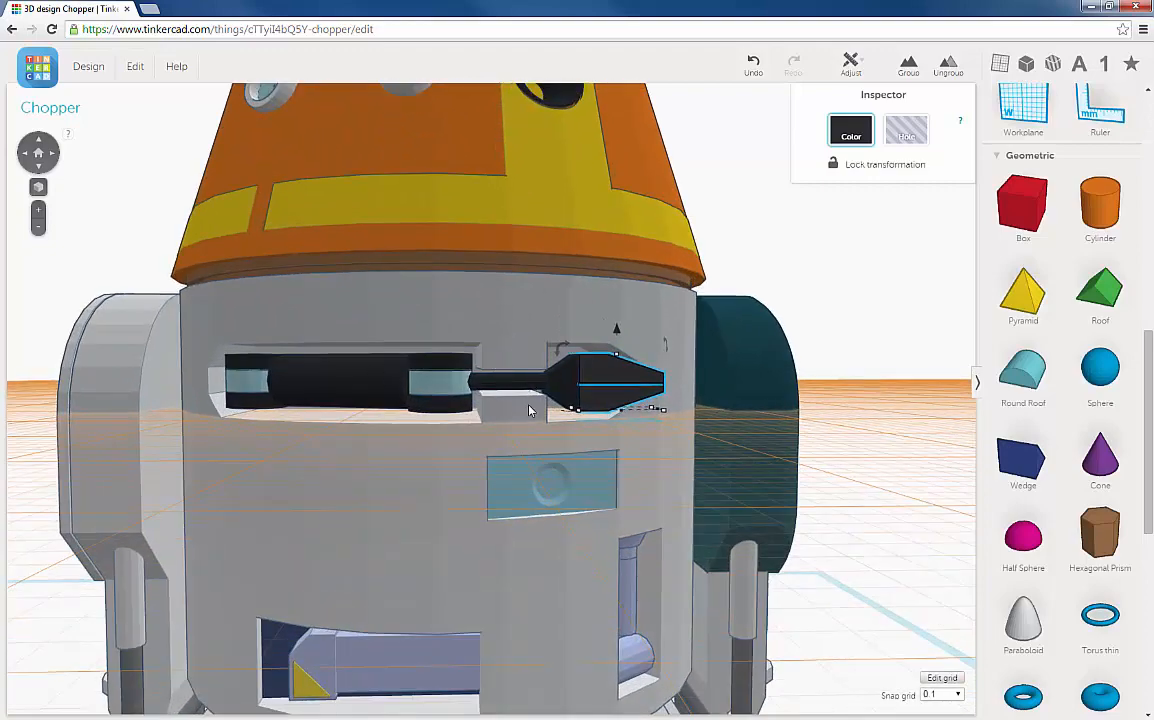
{"action": "right_click_drag", "start_coordinate": [470, 372], "coordinate": [755, 511]}
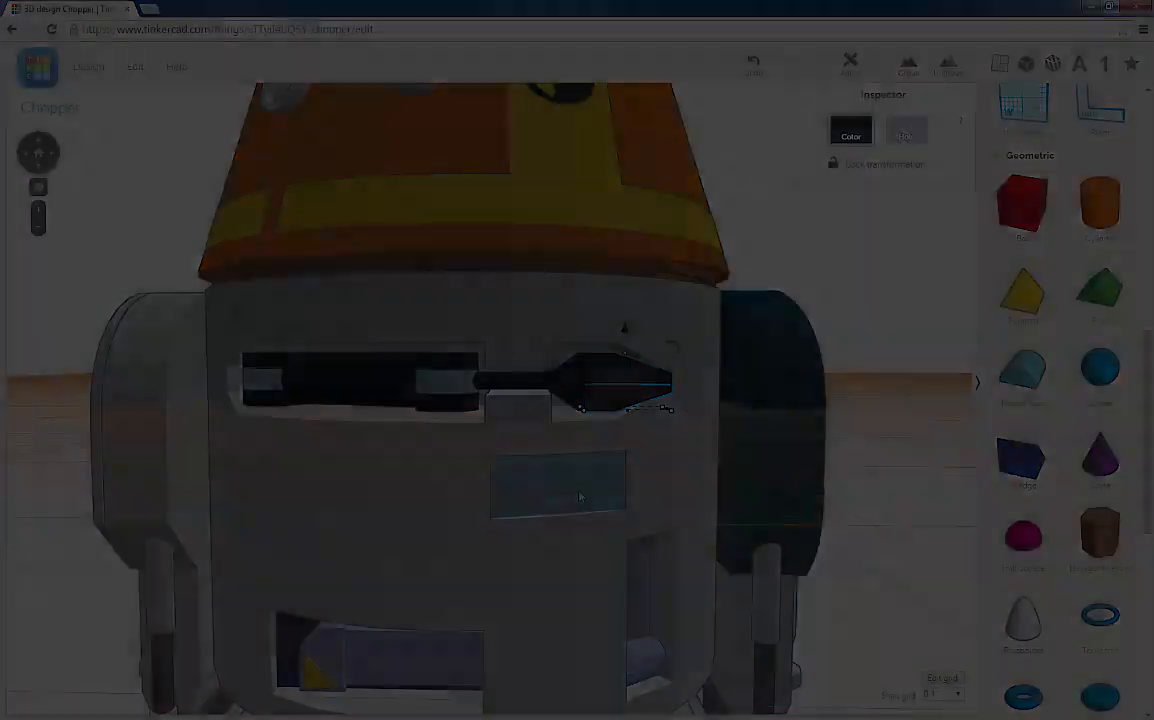